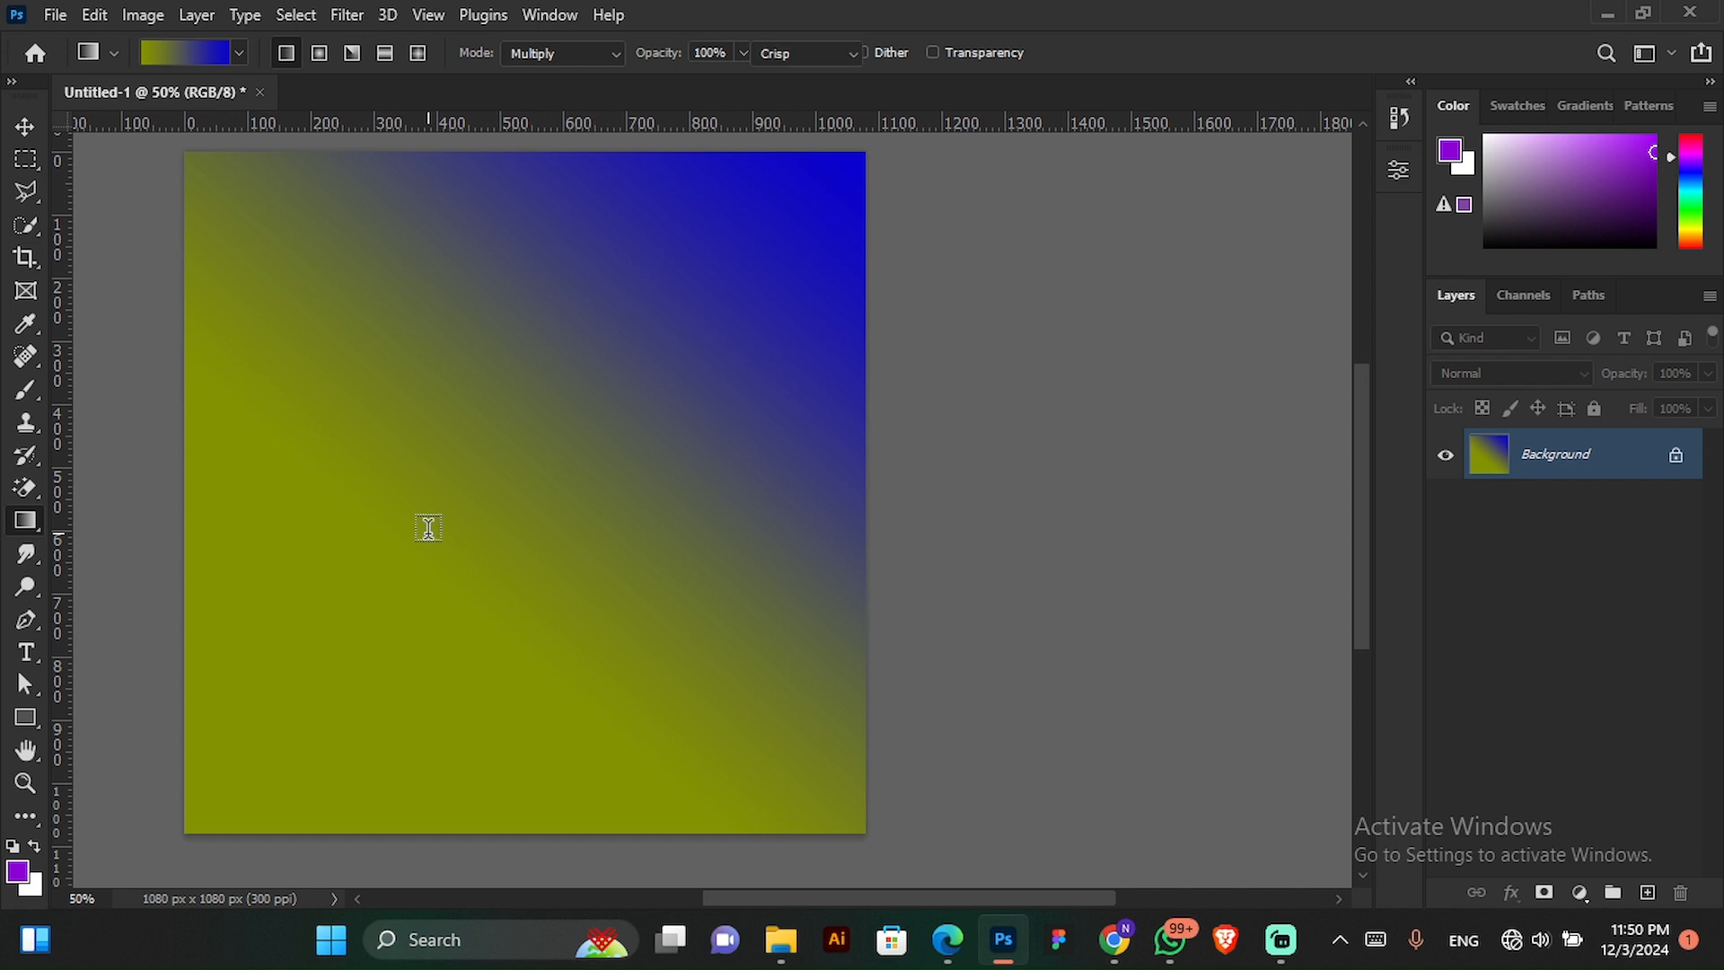
- Undo the gradient on the Background layer and activate the Type tool
key(t)
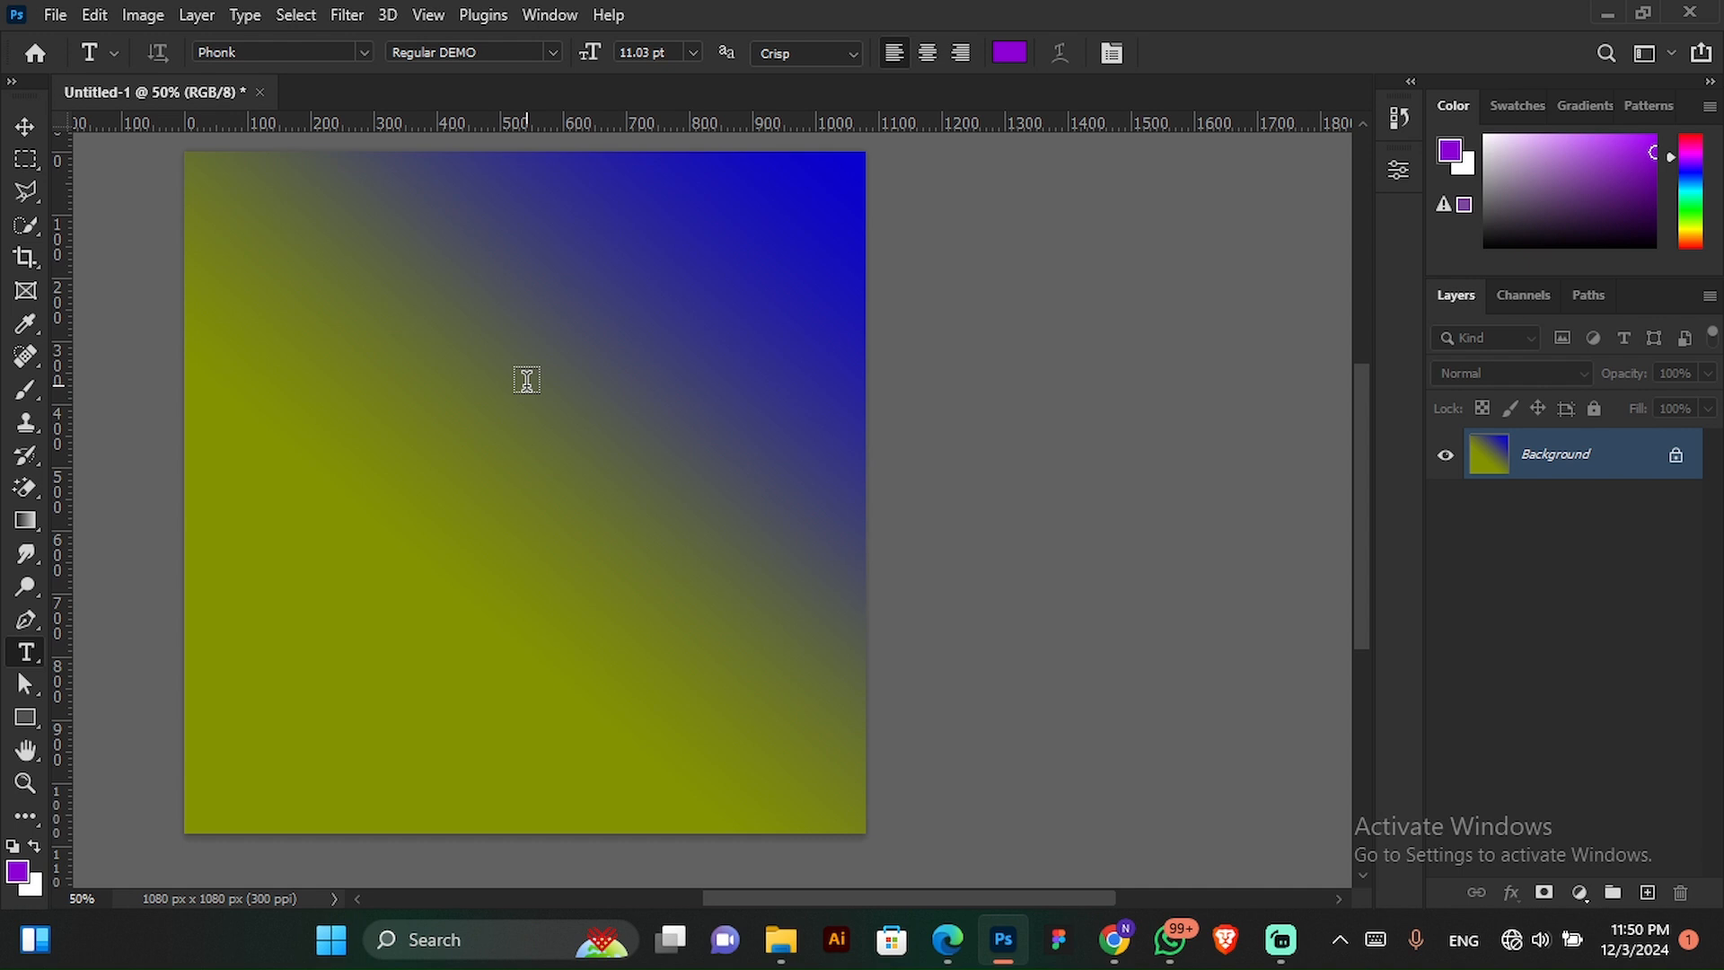
key(ctrl+z)
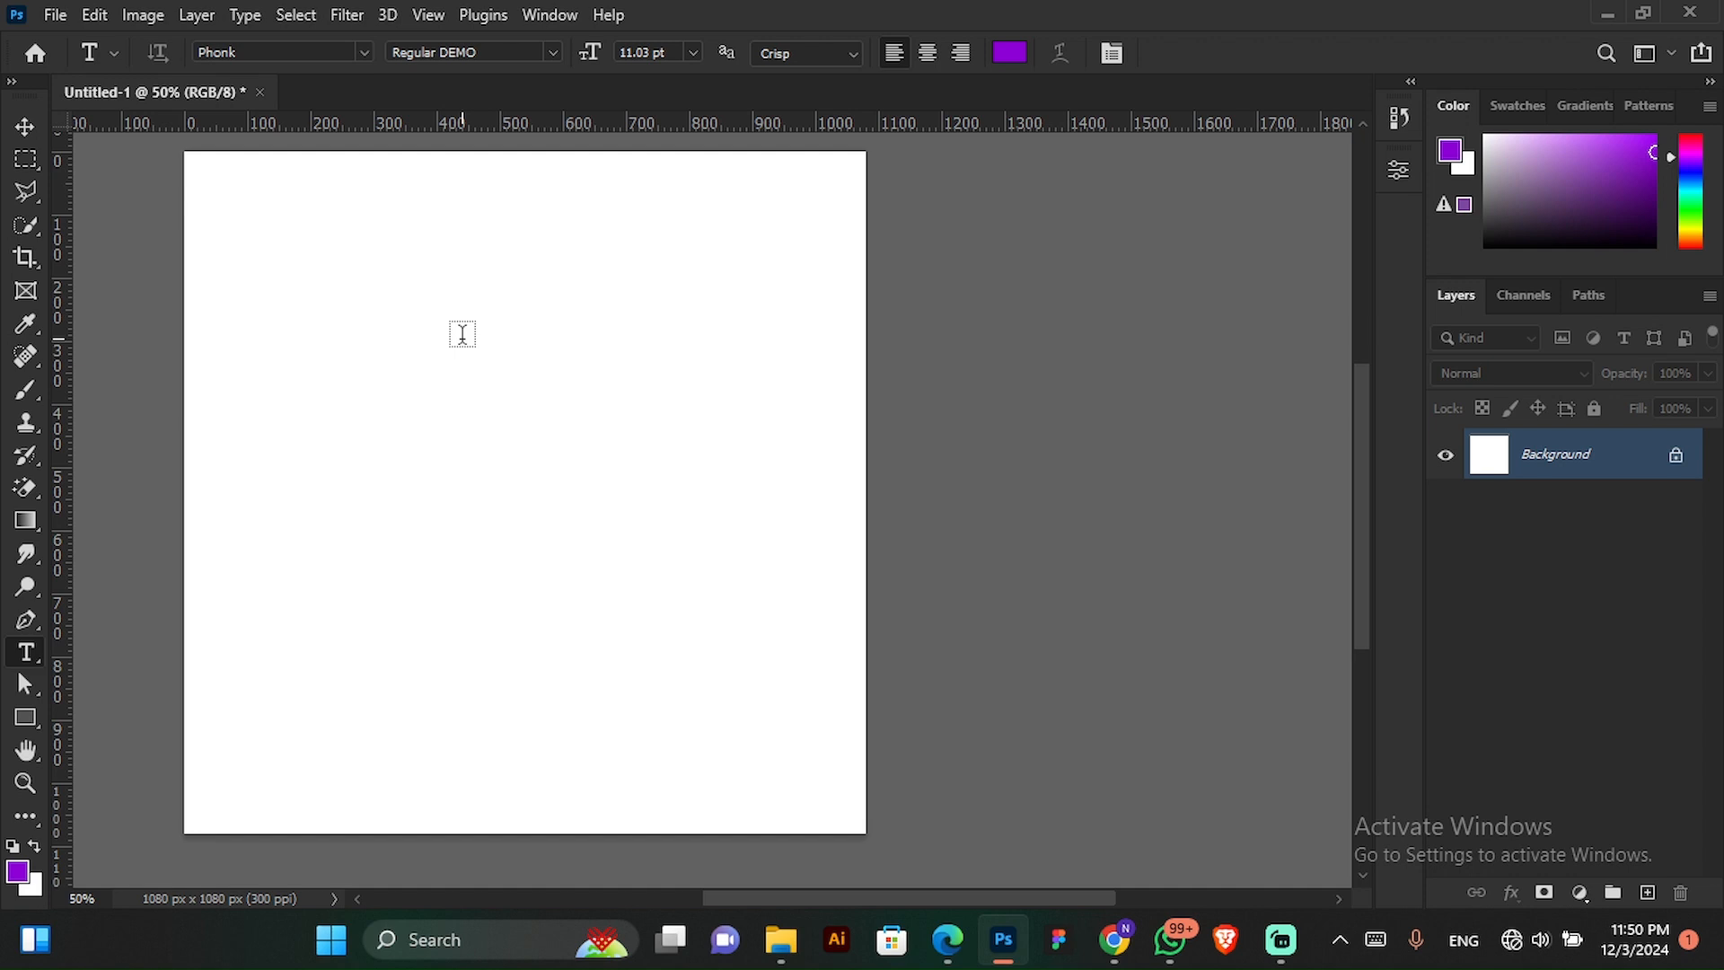
scroll(463, 334, left, 1)
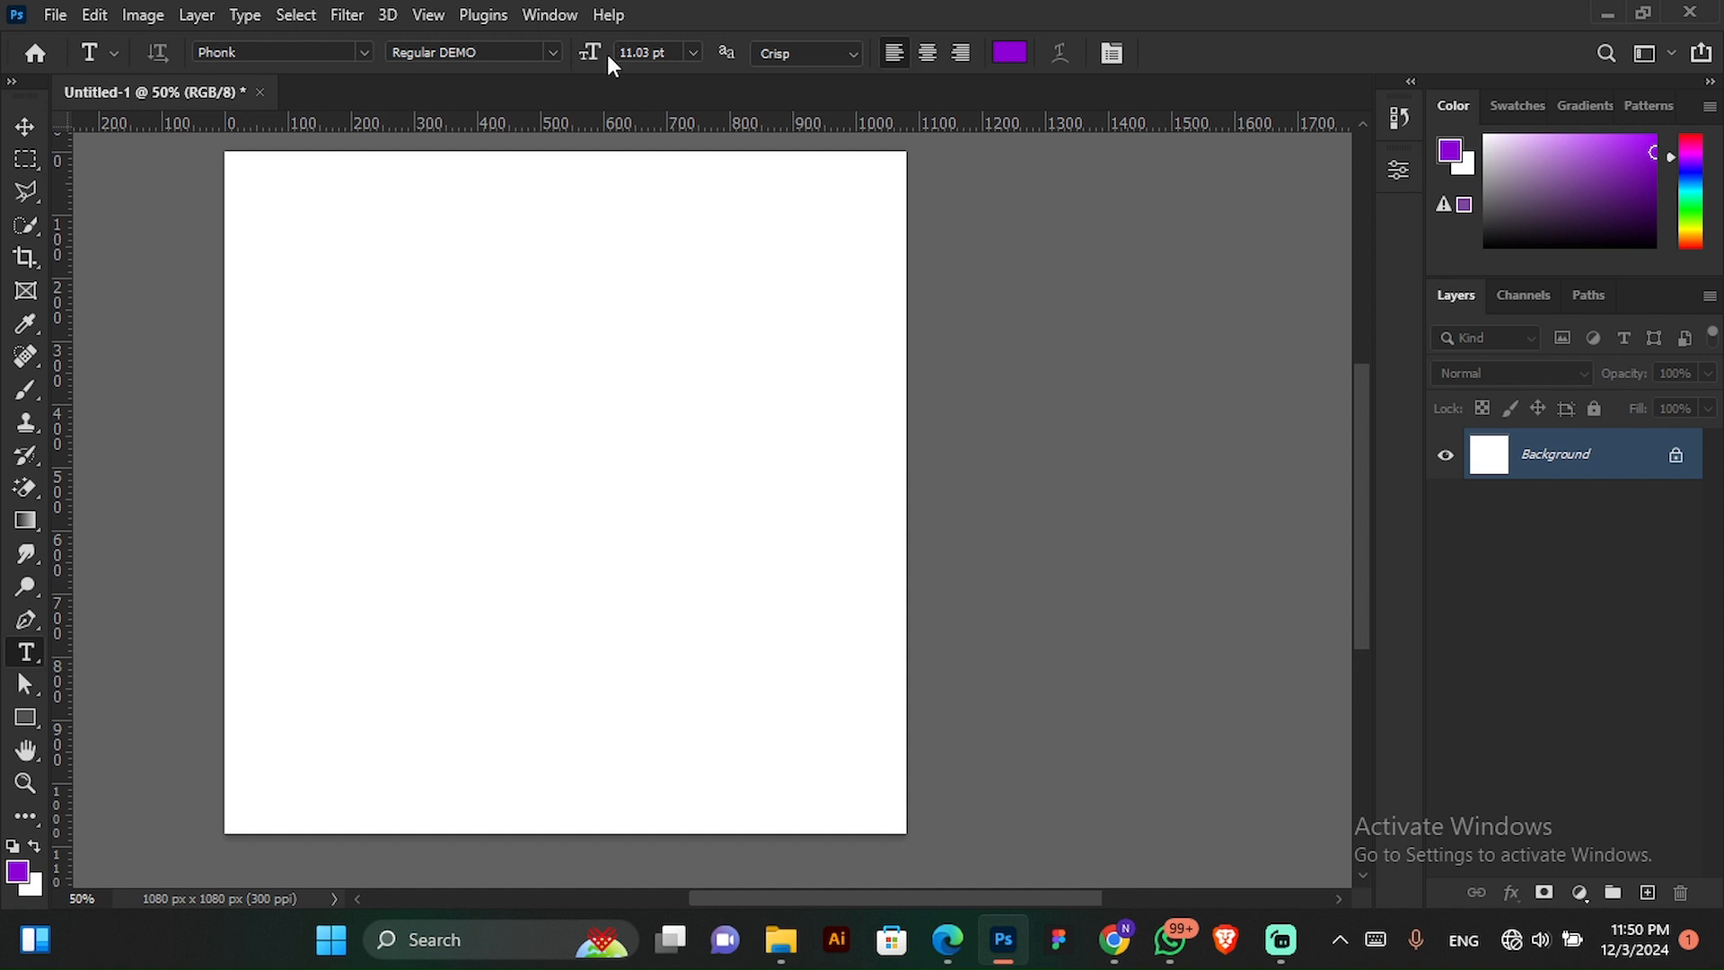
- Show the character settings and add a line of point text reading "etghujioygtfdrrjukksdfu" in the upper half of the canvas
click(1114, 52)
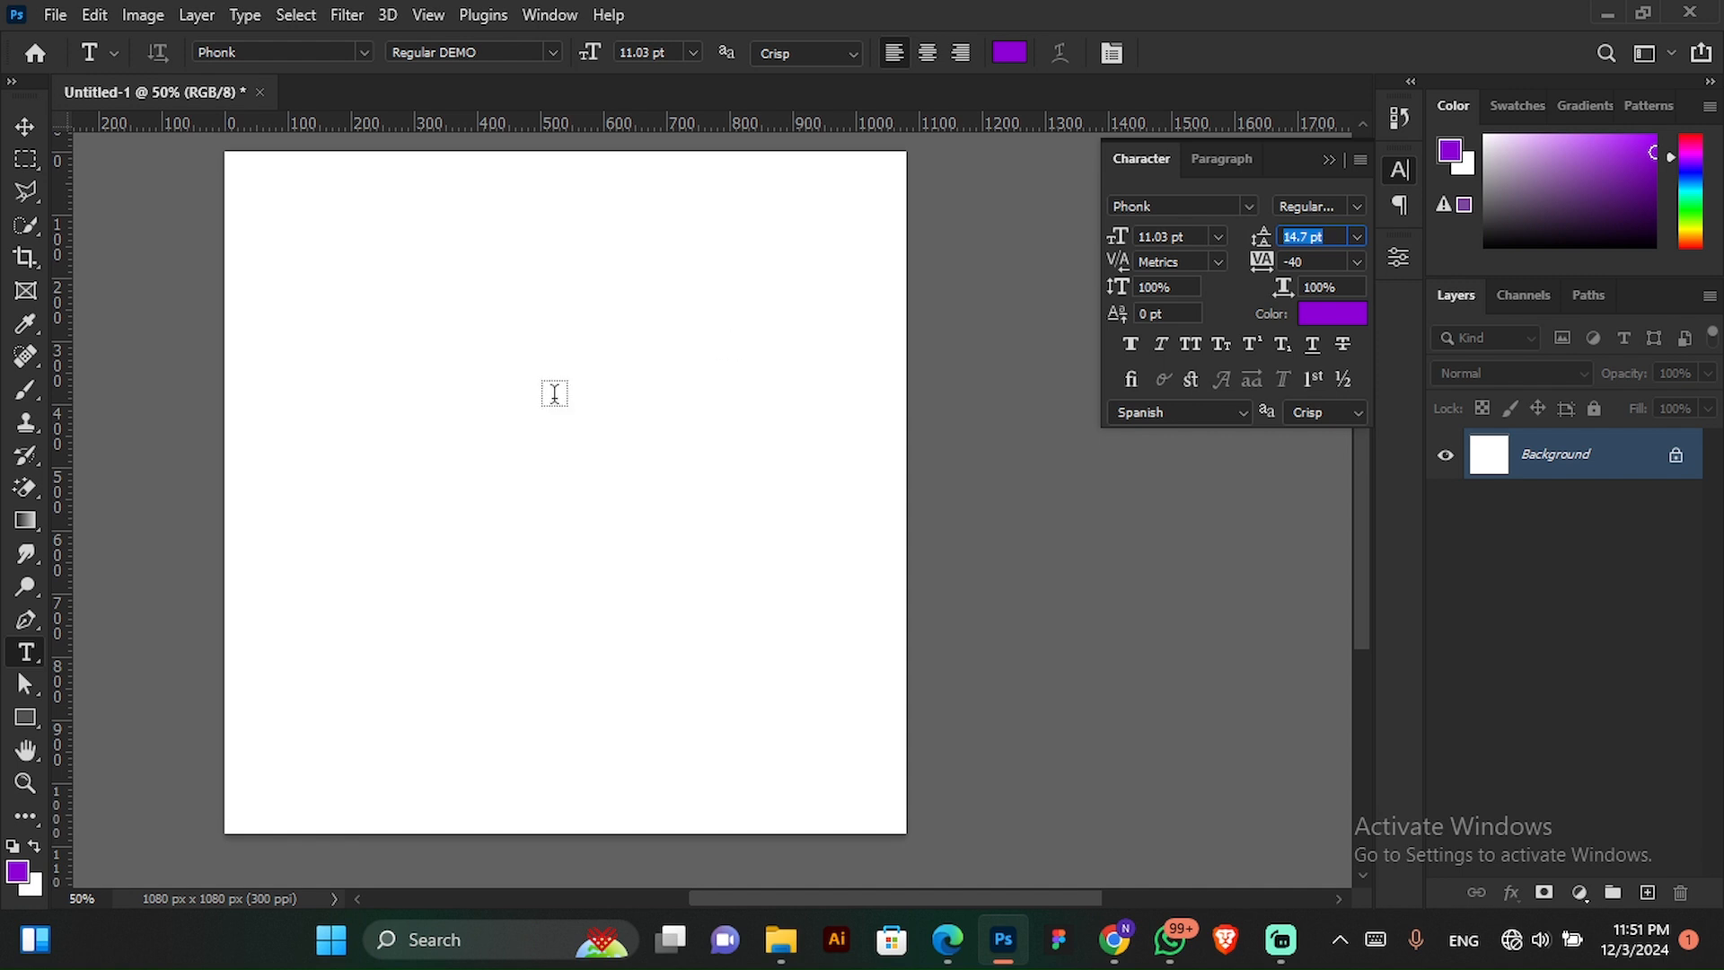
click(463, 386)
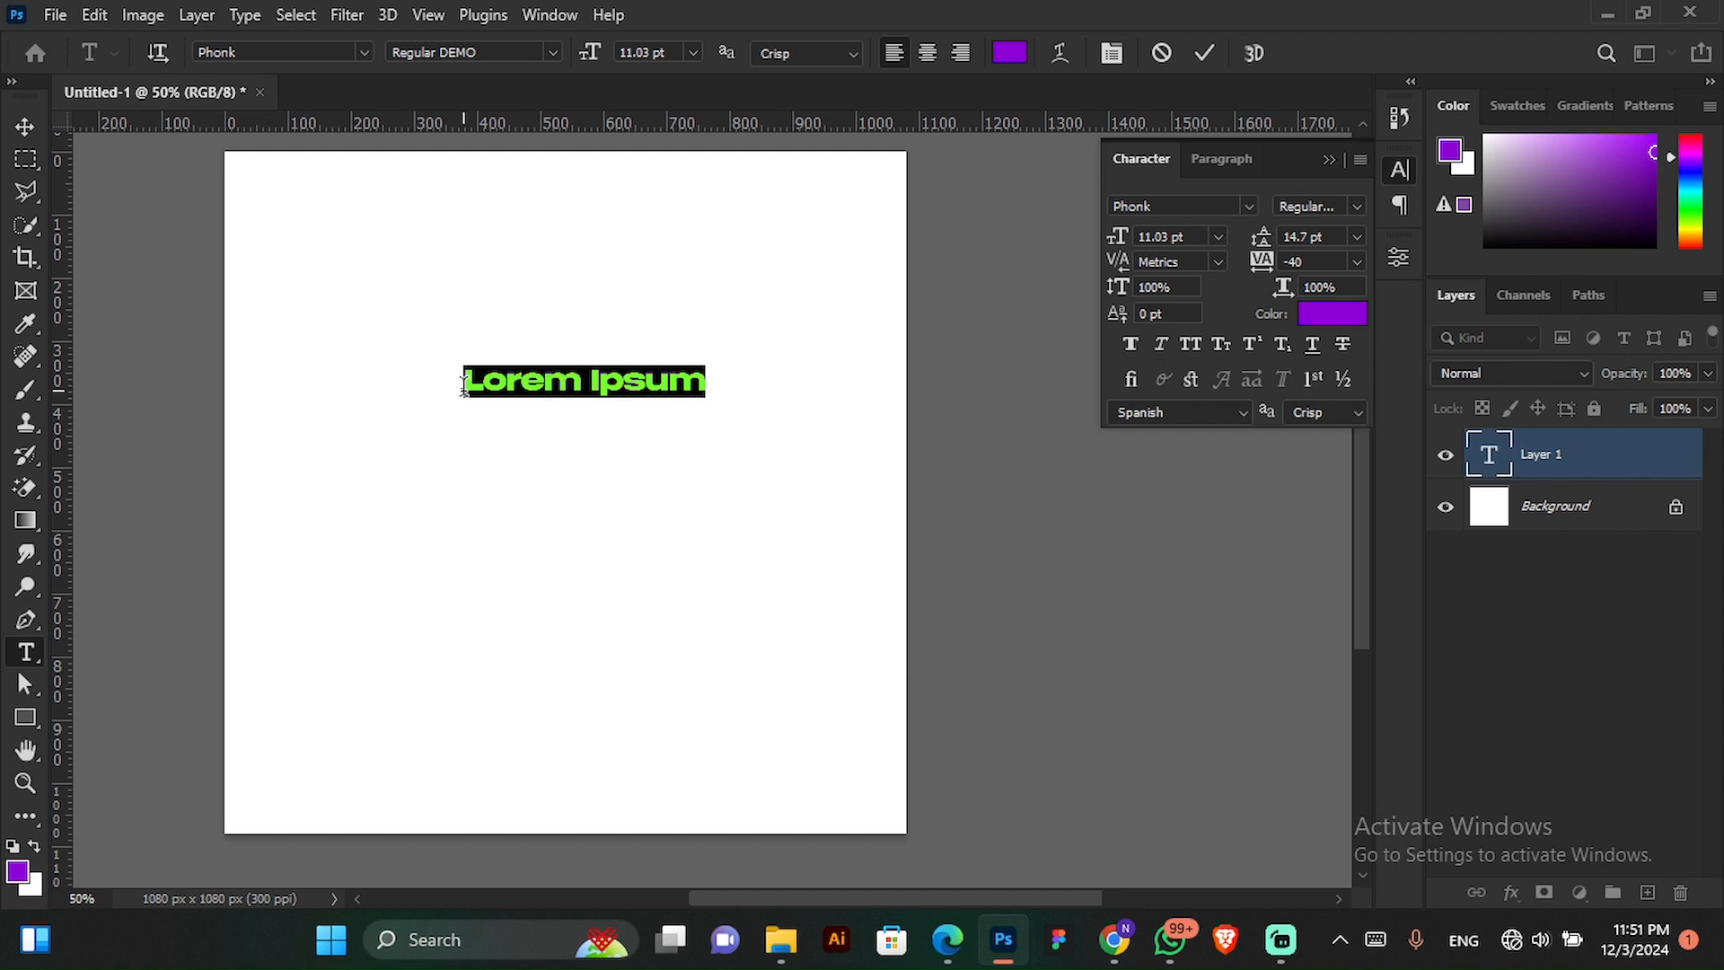
text(etghujiovgtfdrrjukk)
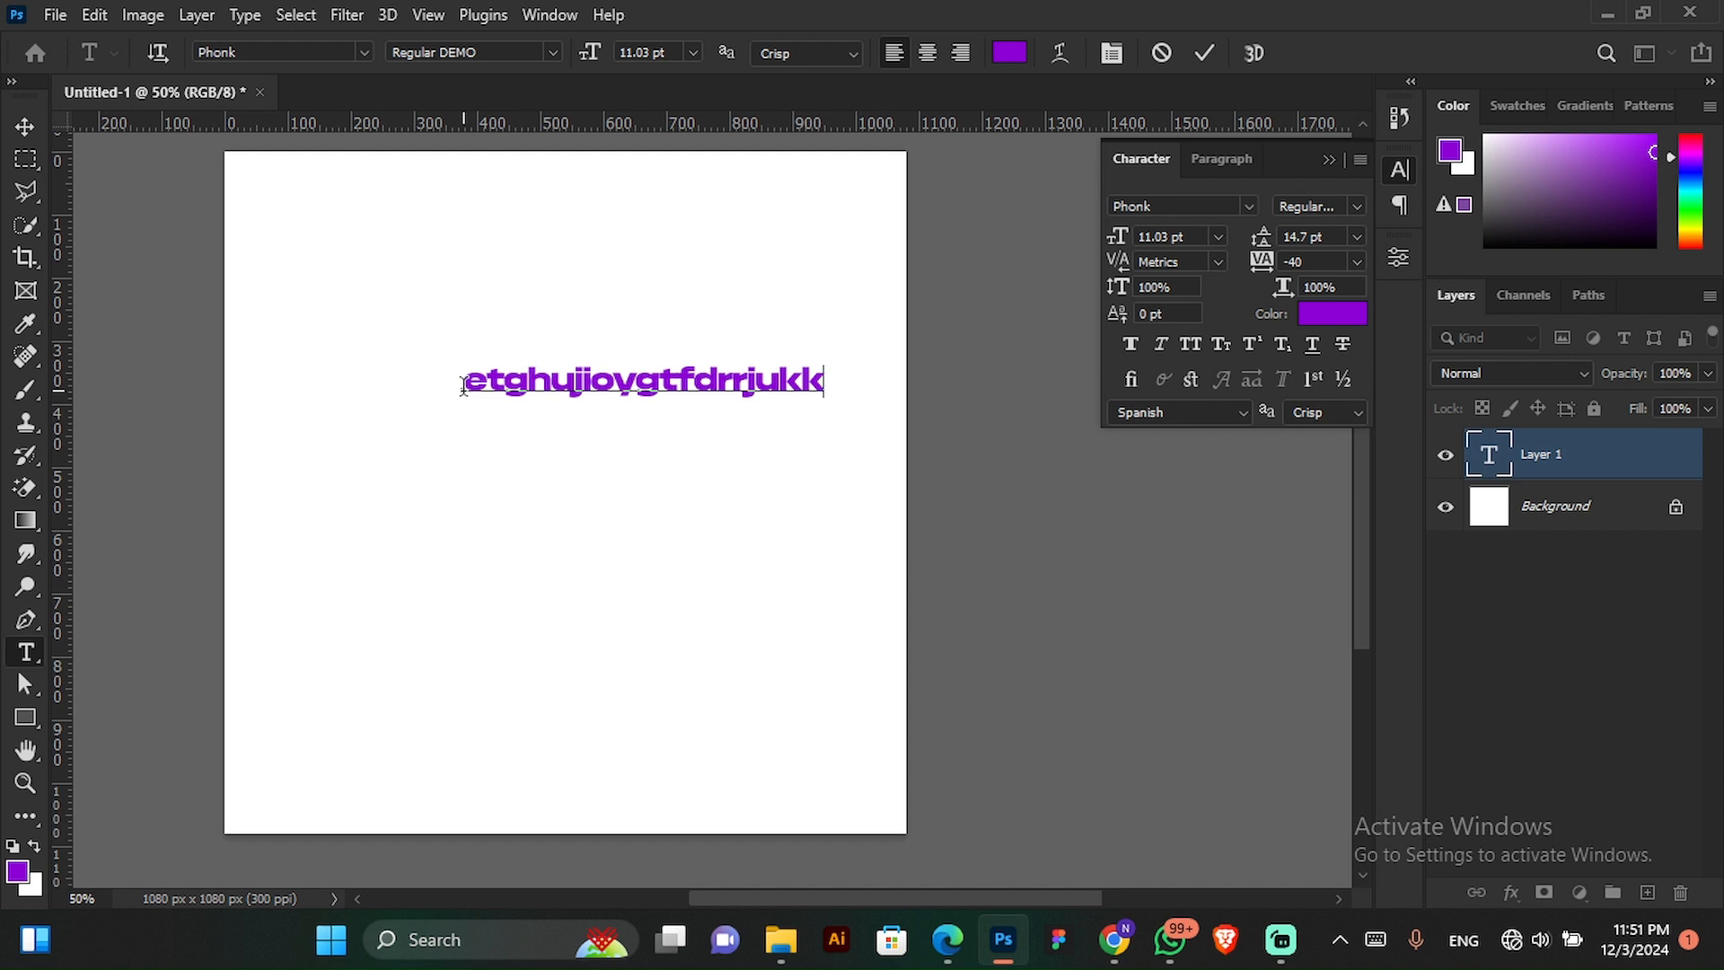
text(sdfu)
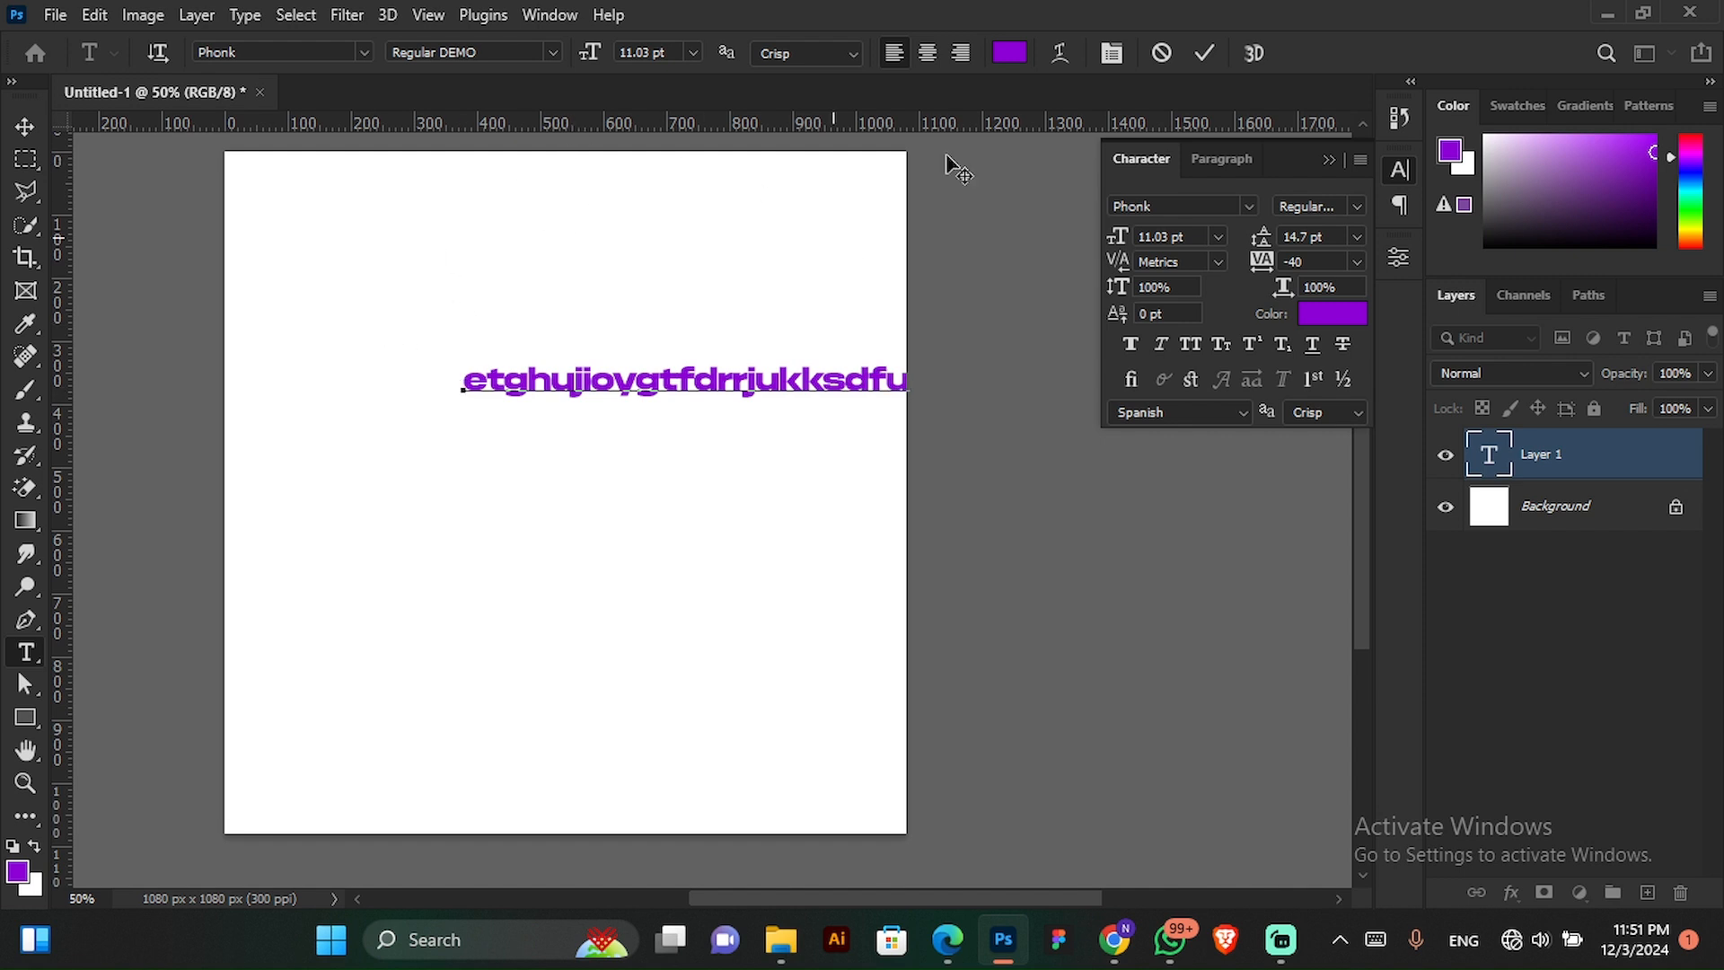
click(1203, 54)
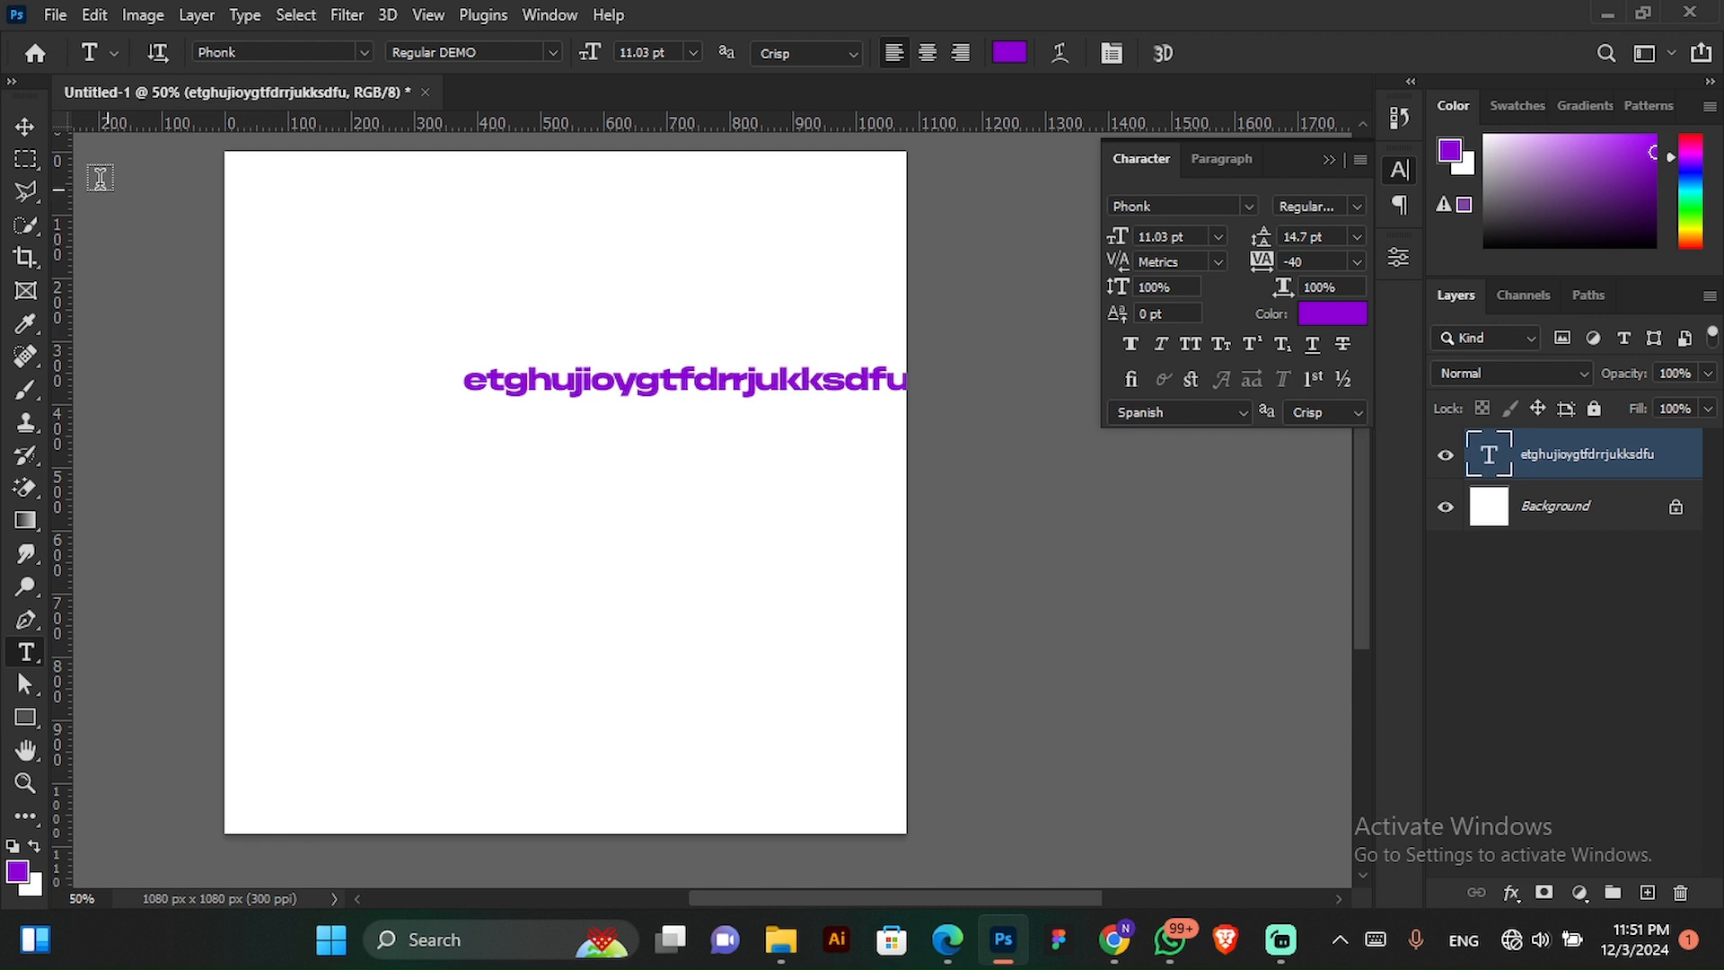
- Move the text line so it sits fully inside the canvas, roughly centred horizontally in the upper third
click(26, 127)
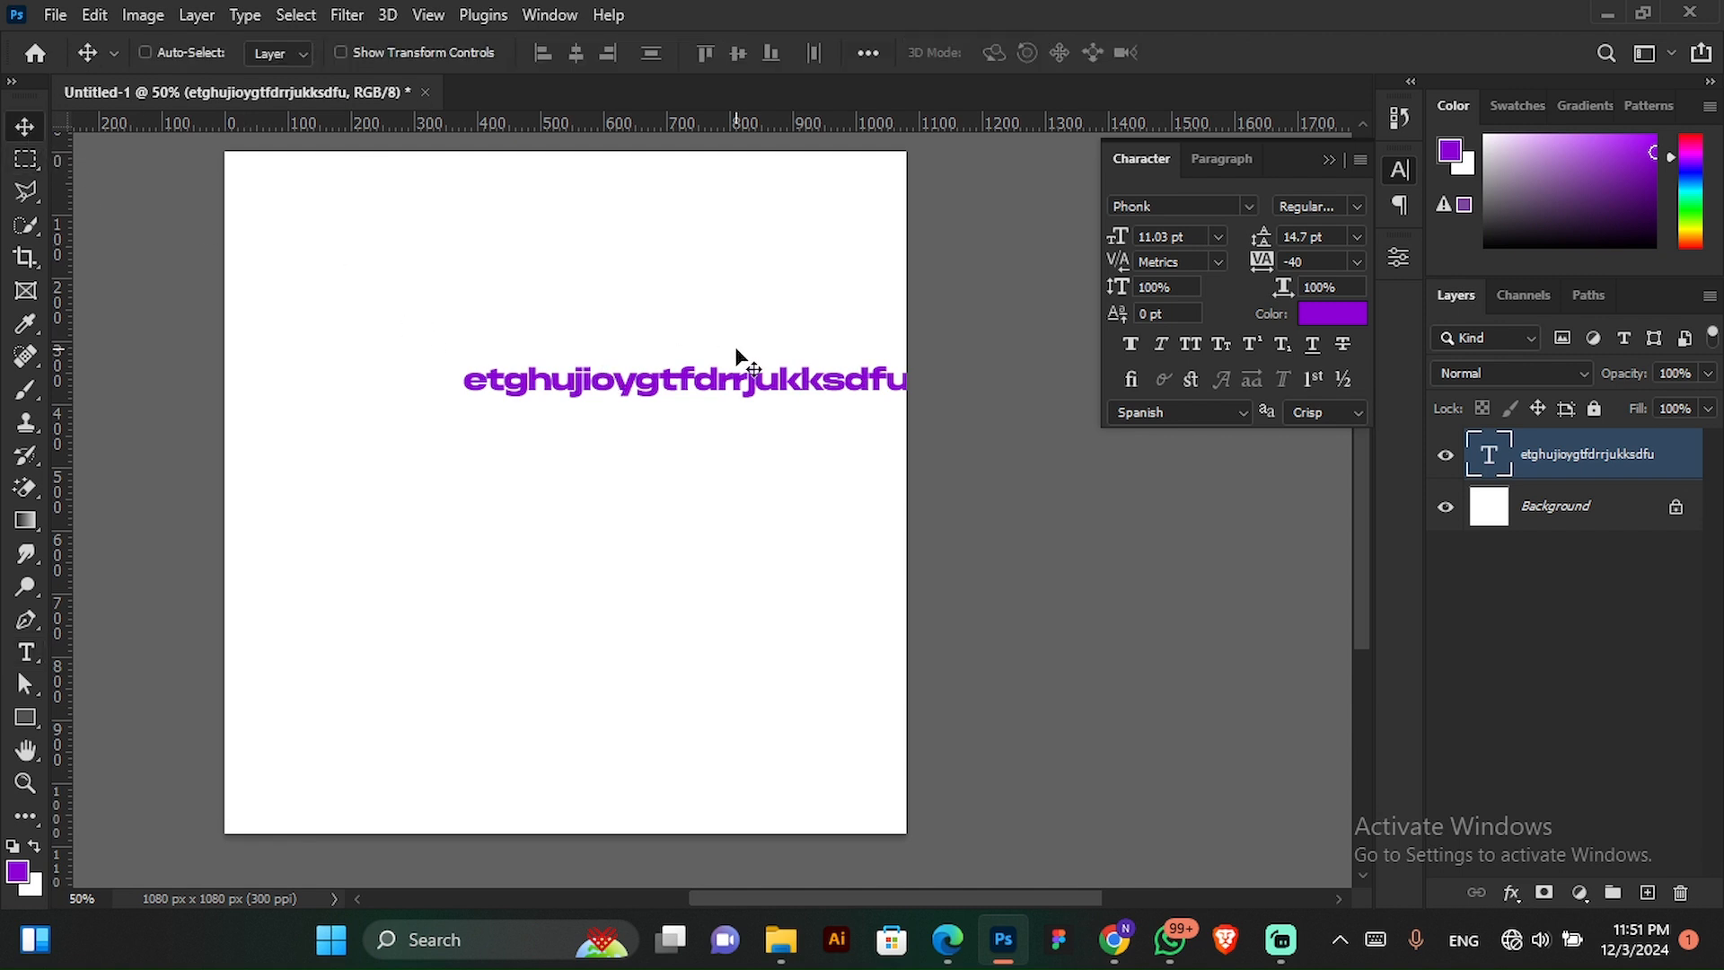
drag(677, 360, 604, 374)
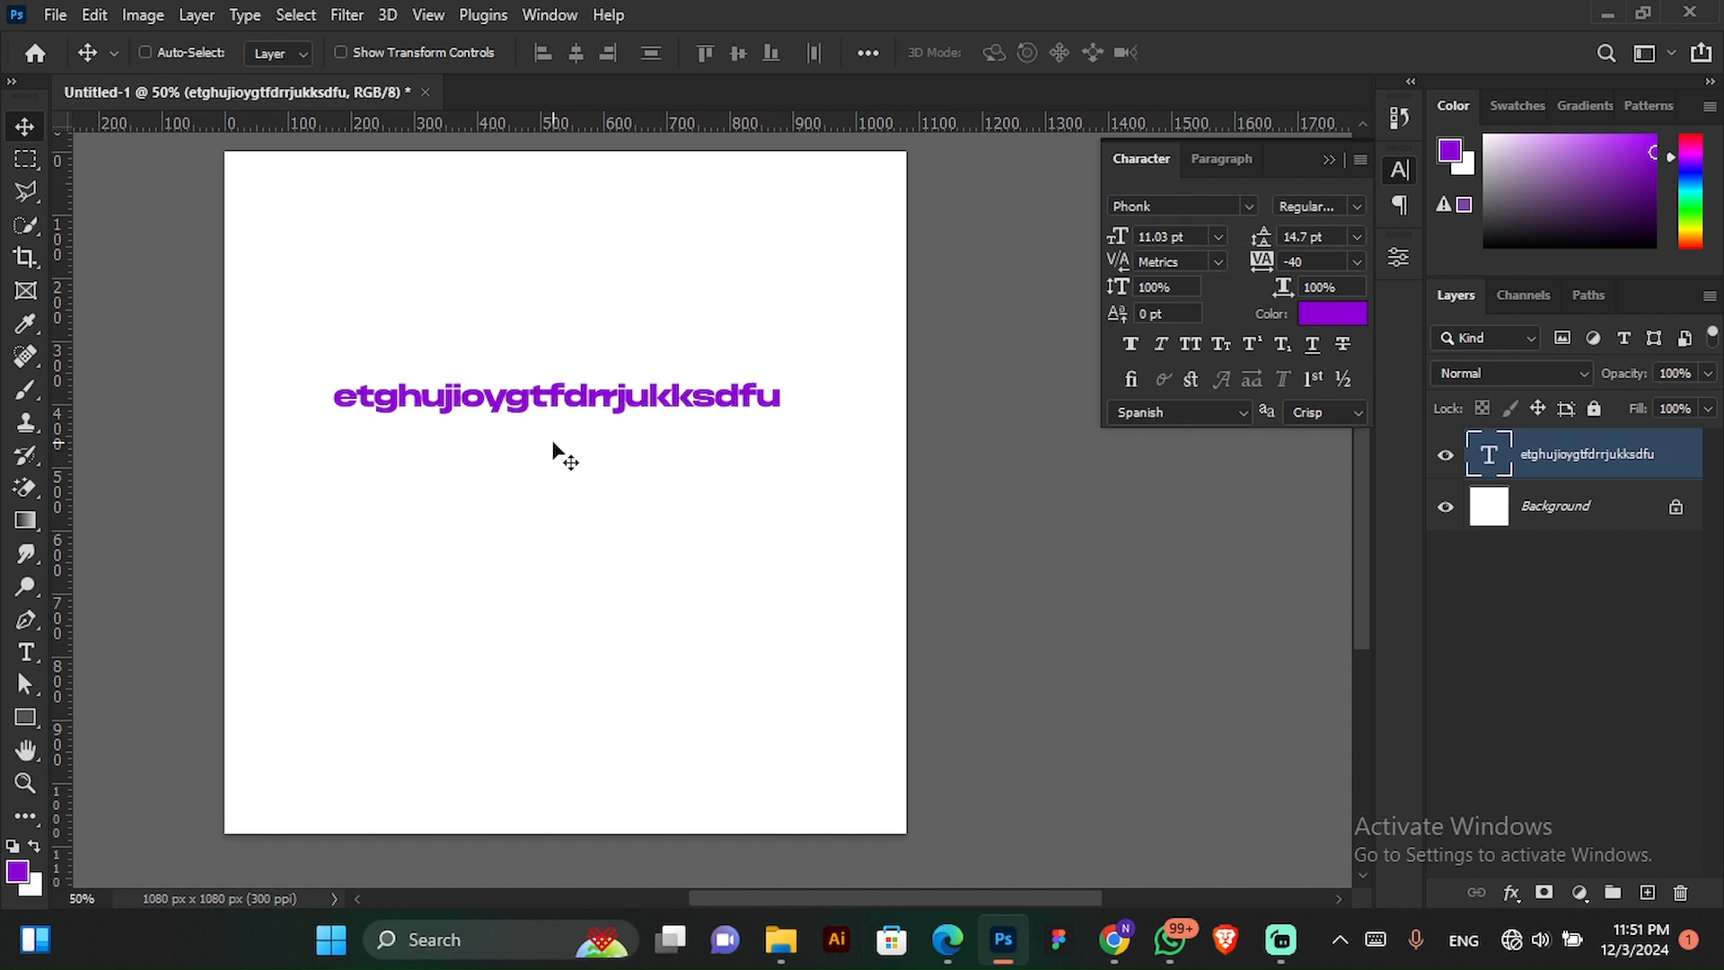
drag(558, 450, 579, 330)
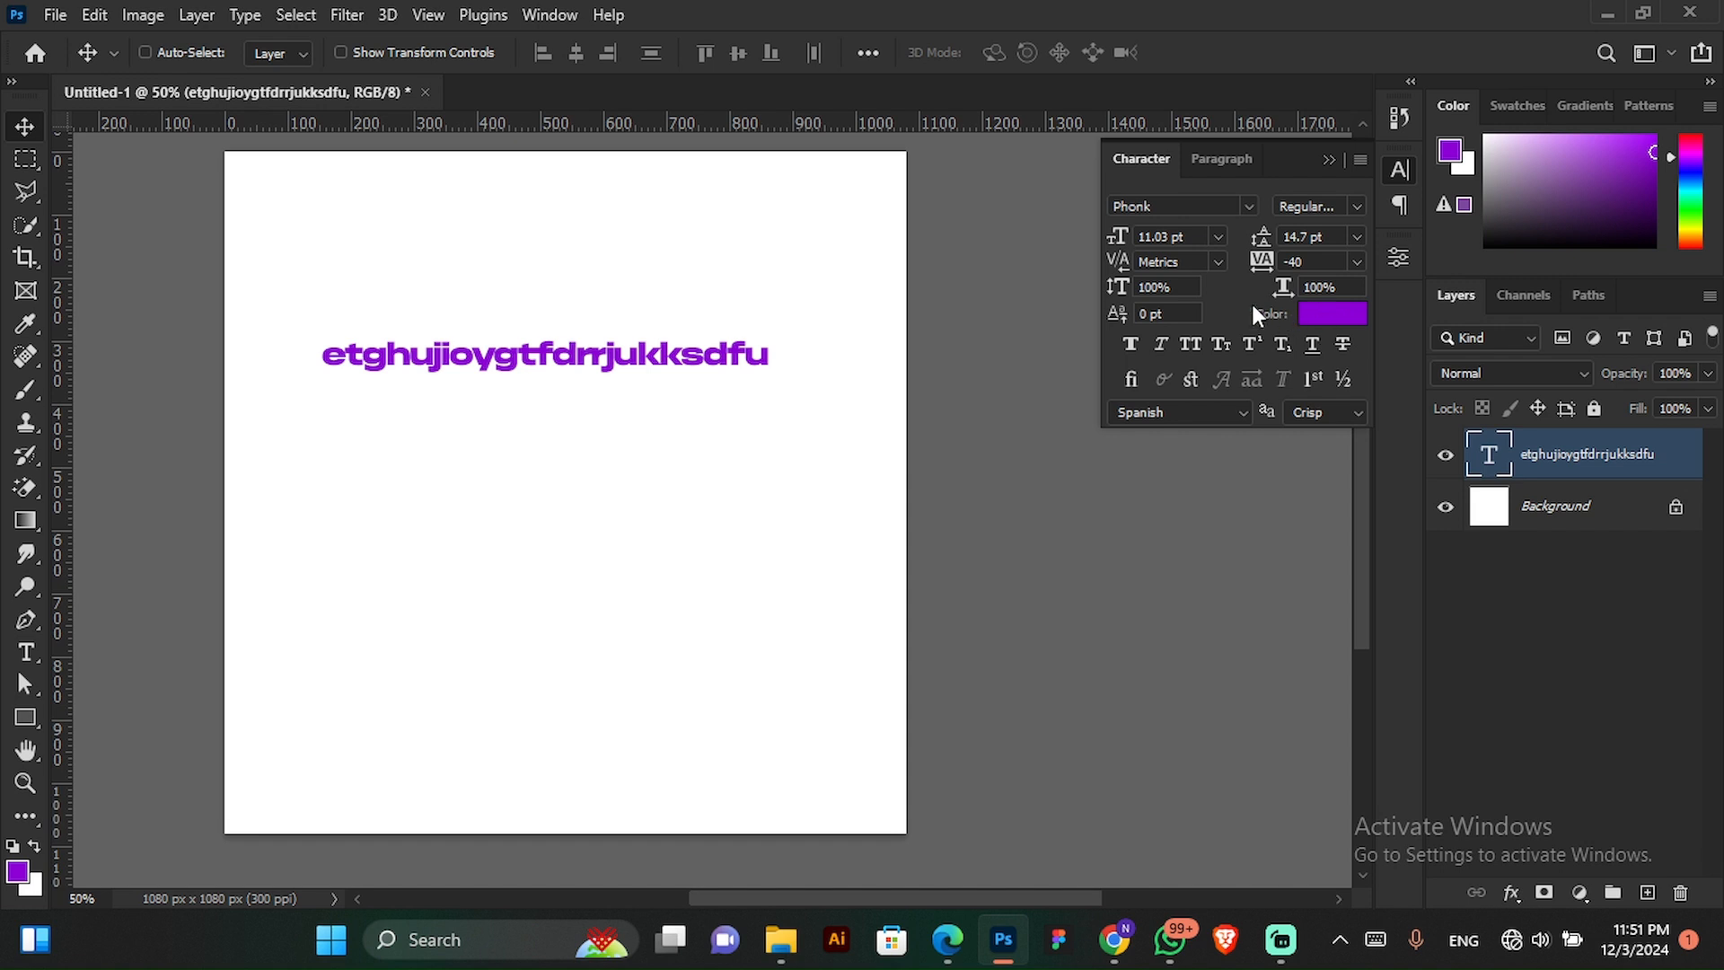
- Set the text colour to black (#000000)
click(1331, 316)
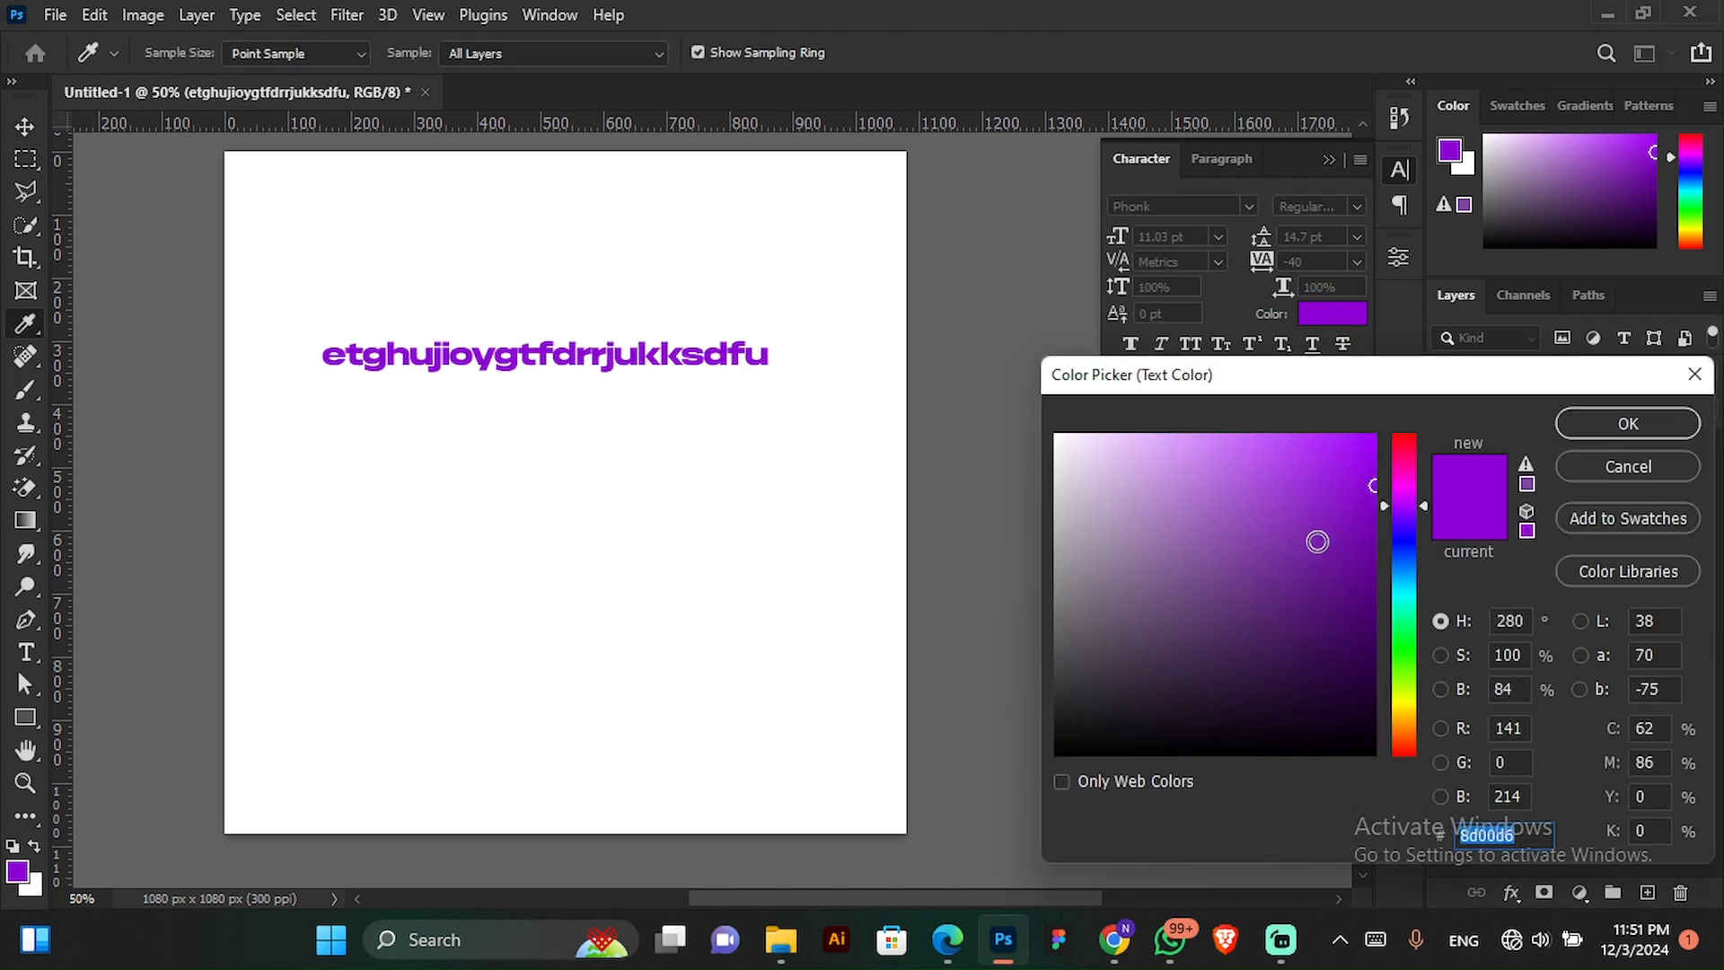
drag(1407, 510, 1417, 379)
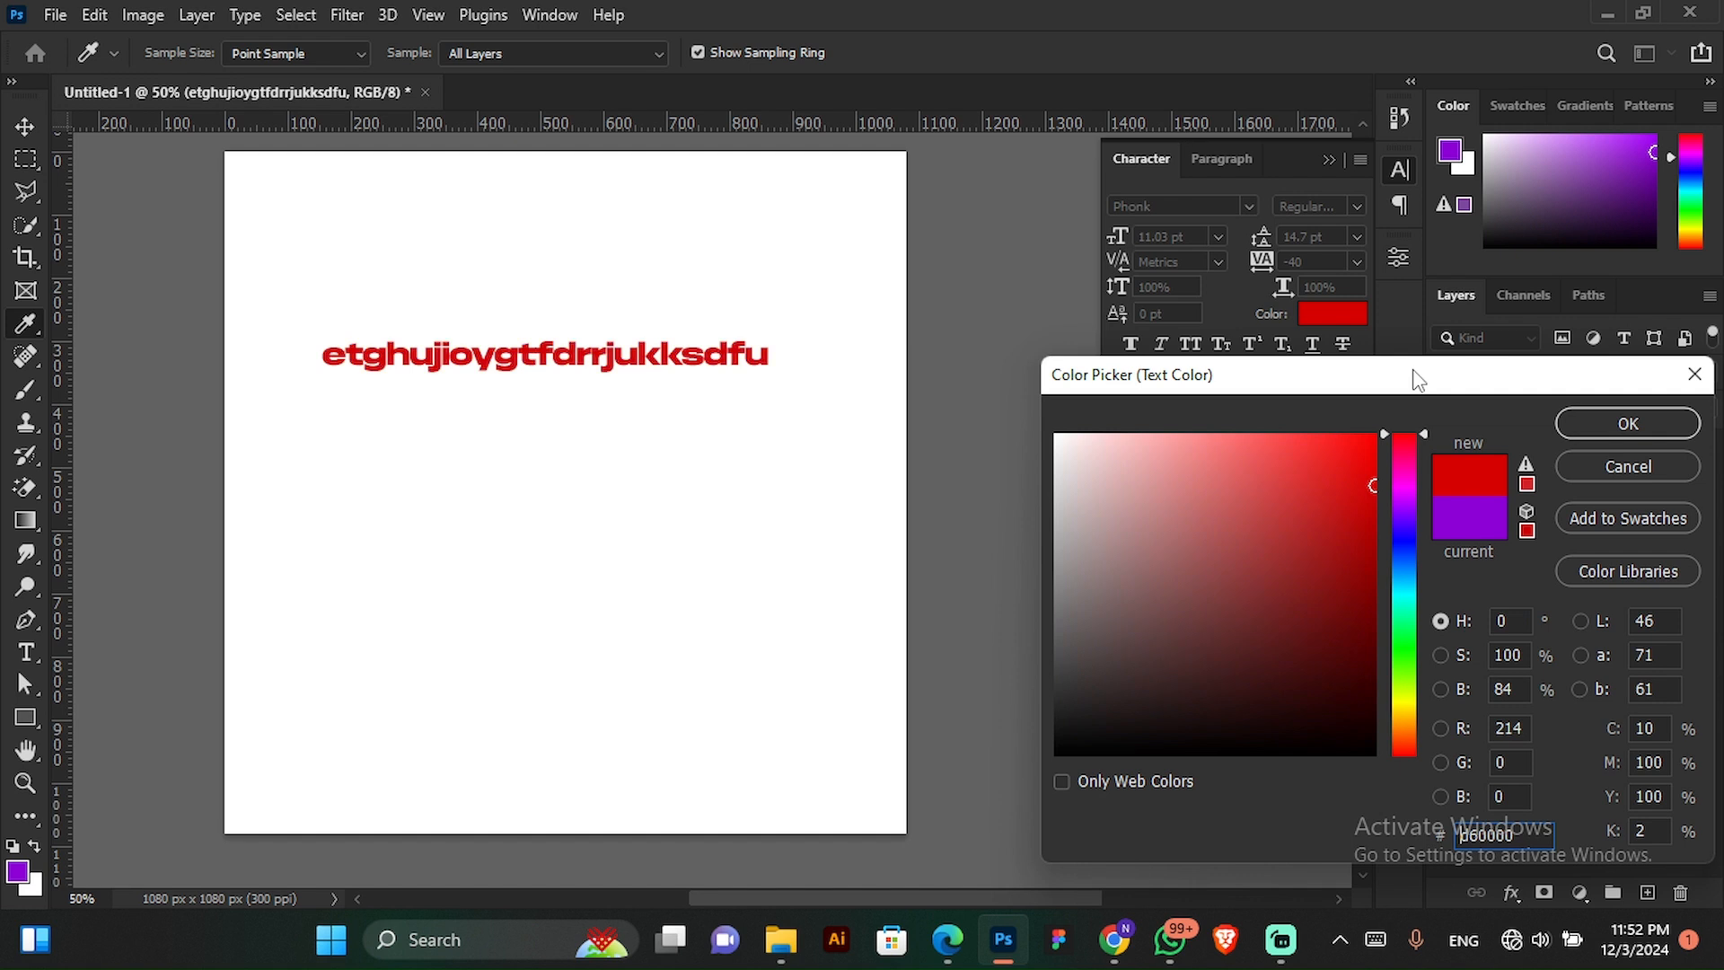
click(1283, 566)
drag(1283, 566, 908, 838)
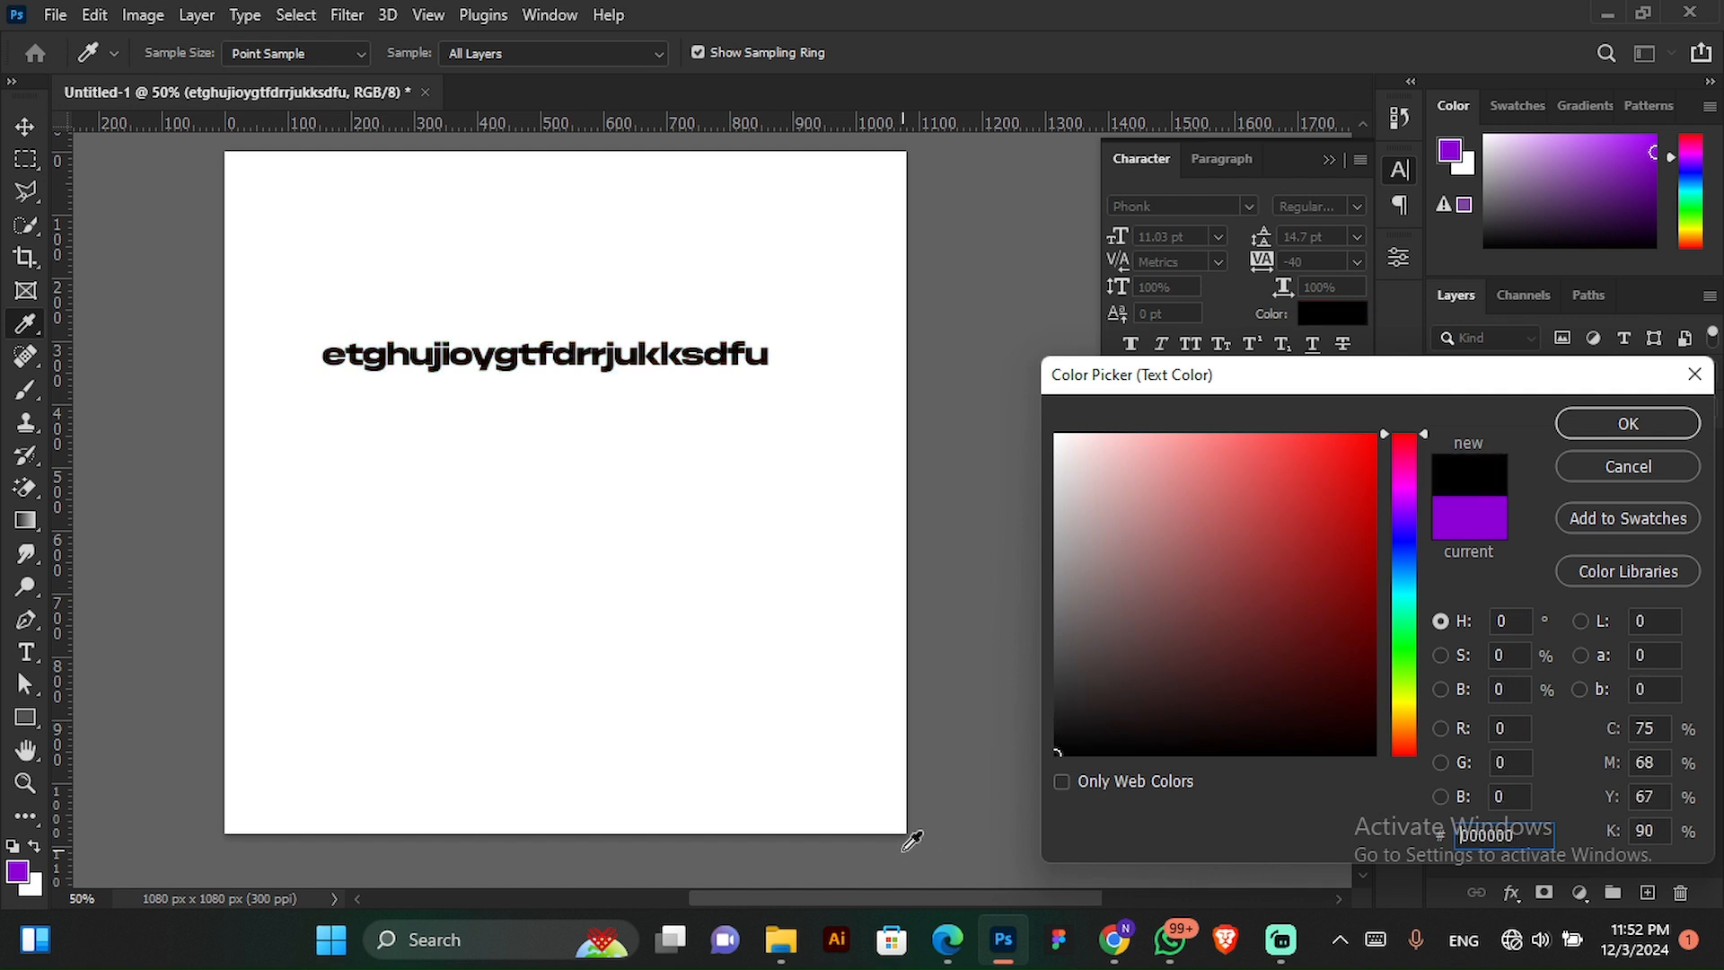
click(1661, 410)
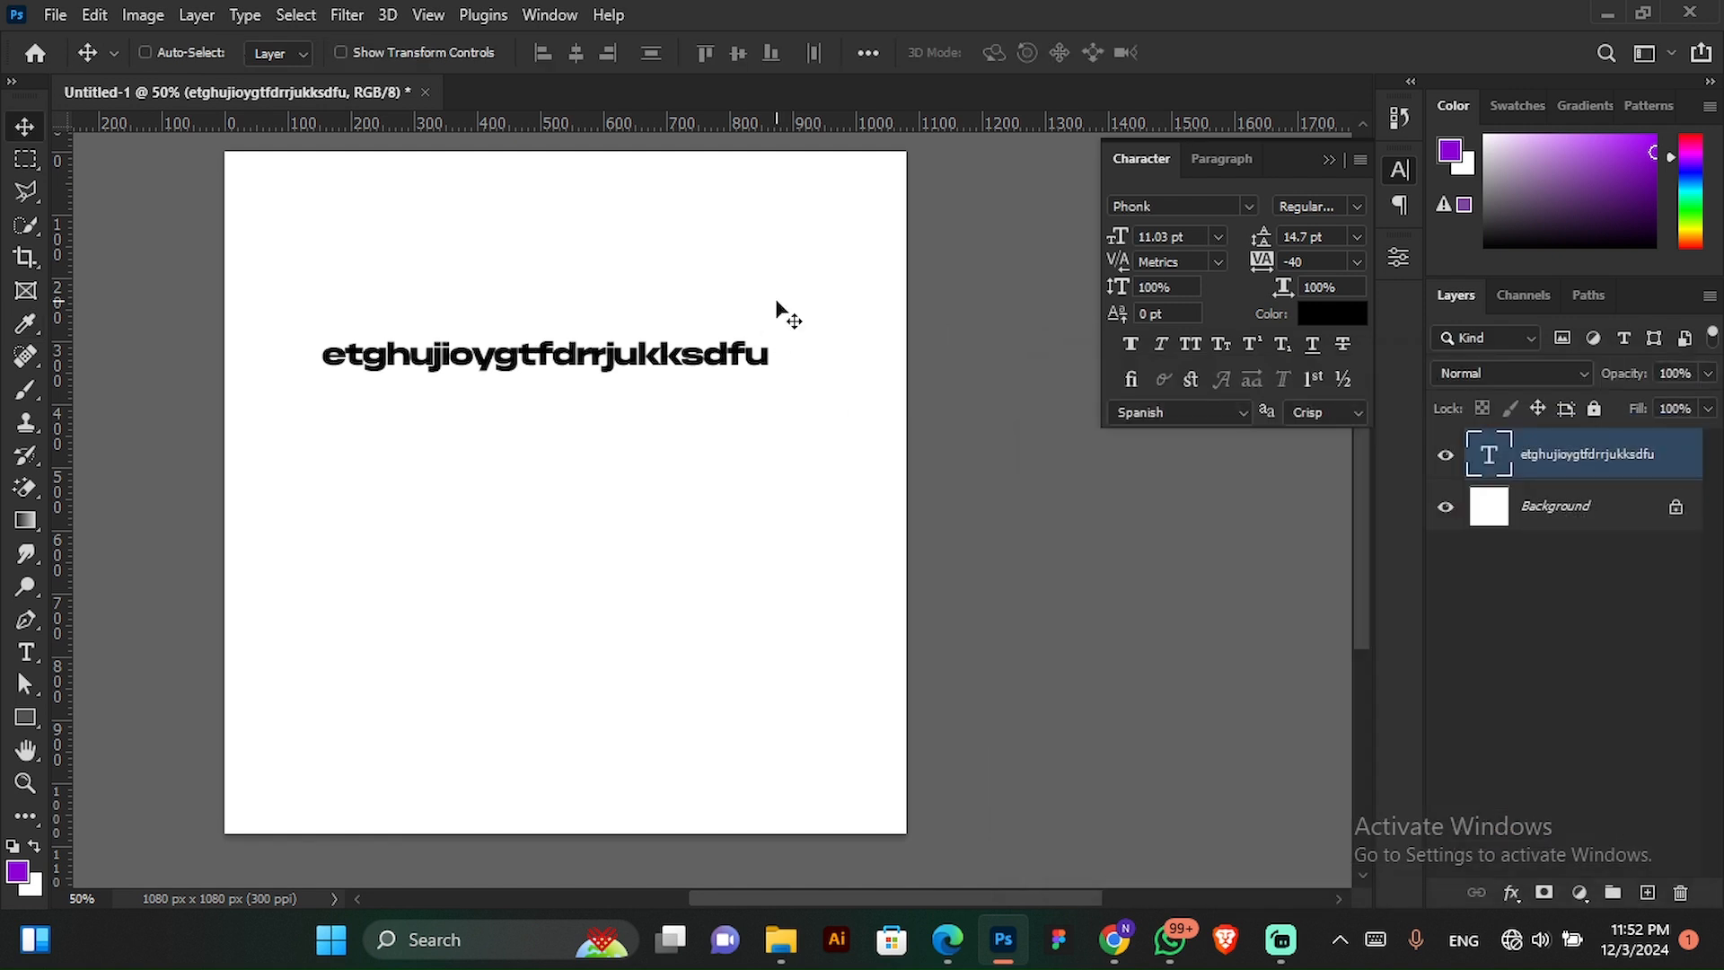
- Replace the whole placeholder text with "Graphic design Training"
double_click(670, 354)
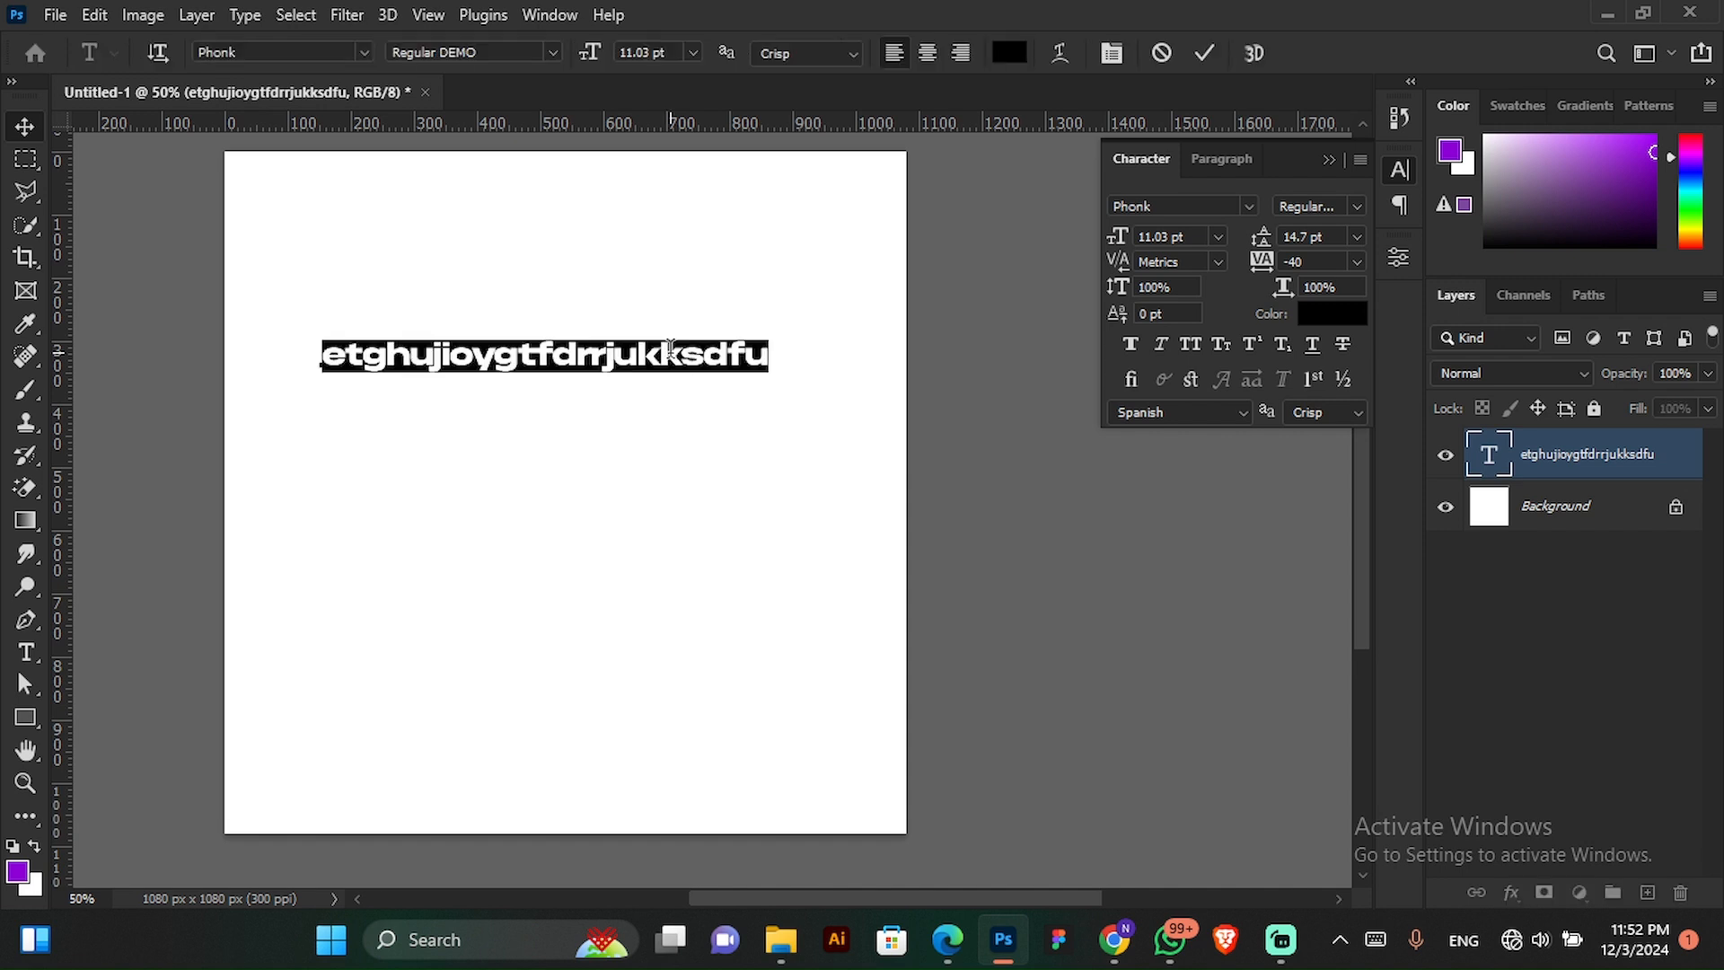
text(G)
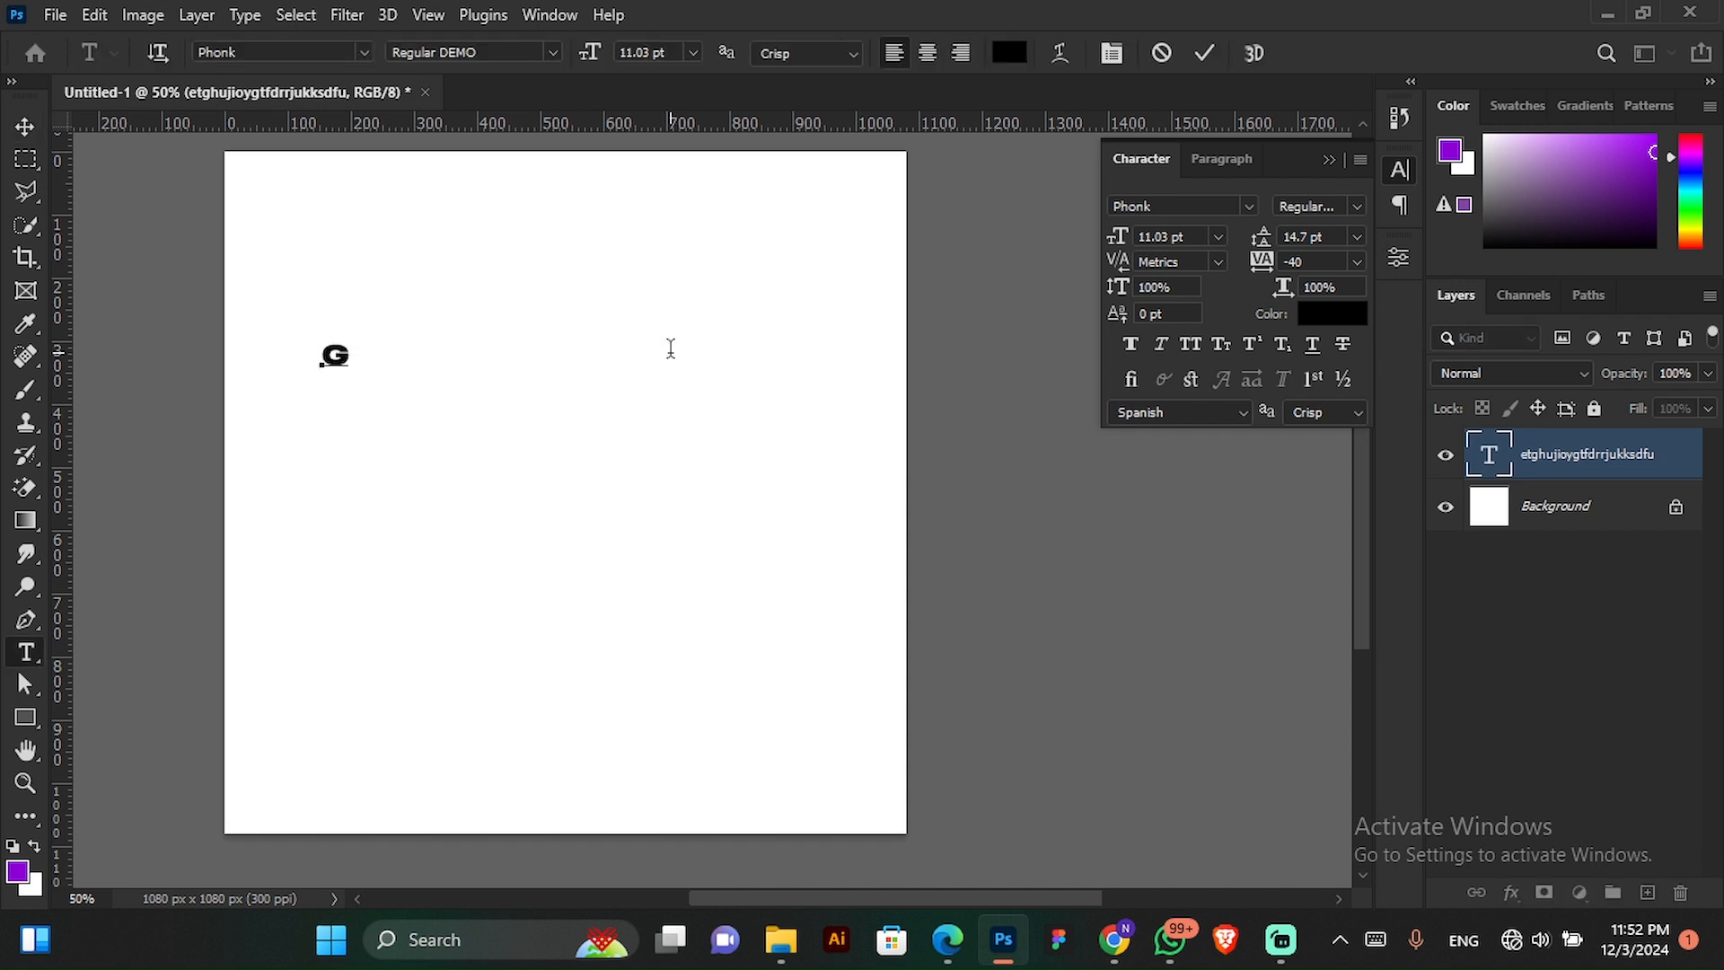
text(raph)
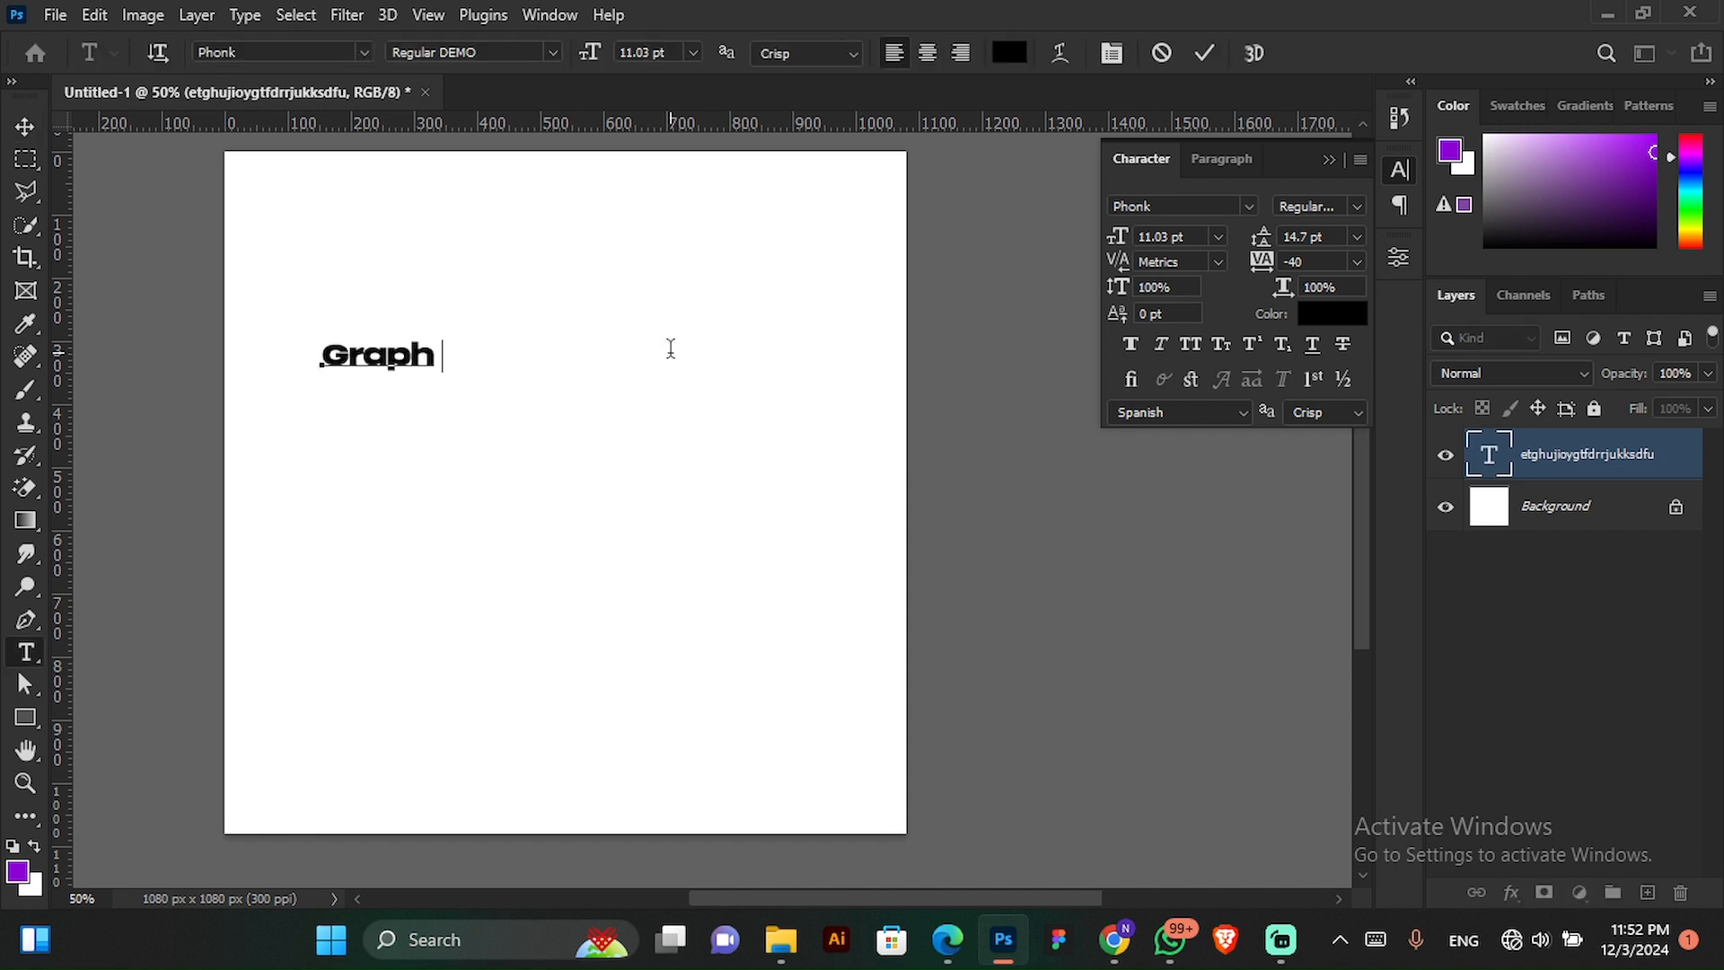
text(i  designTraining)
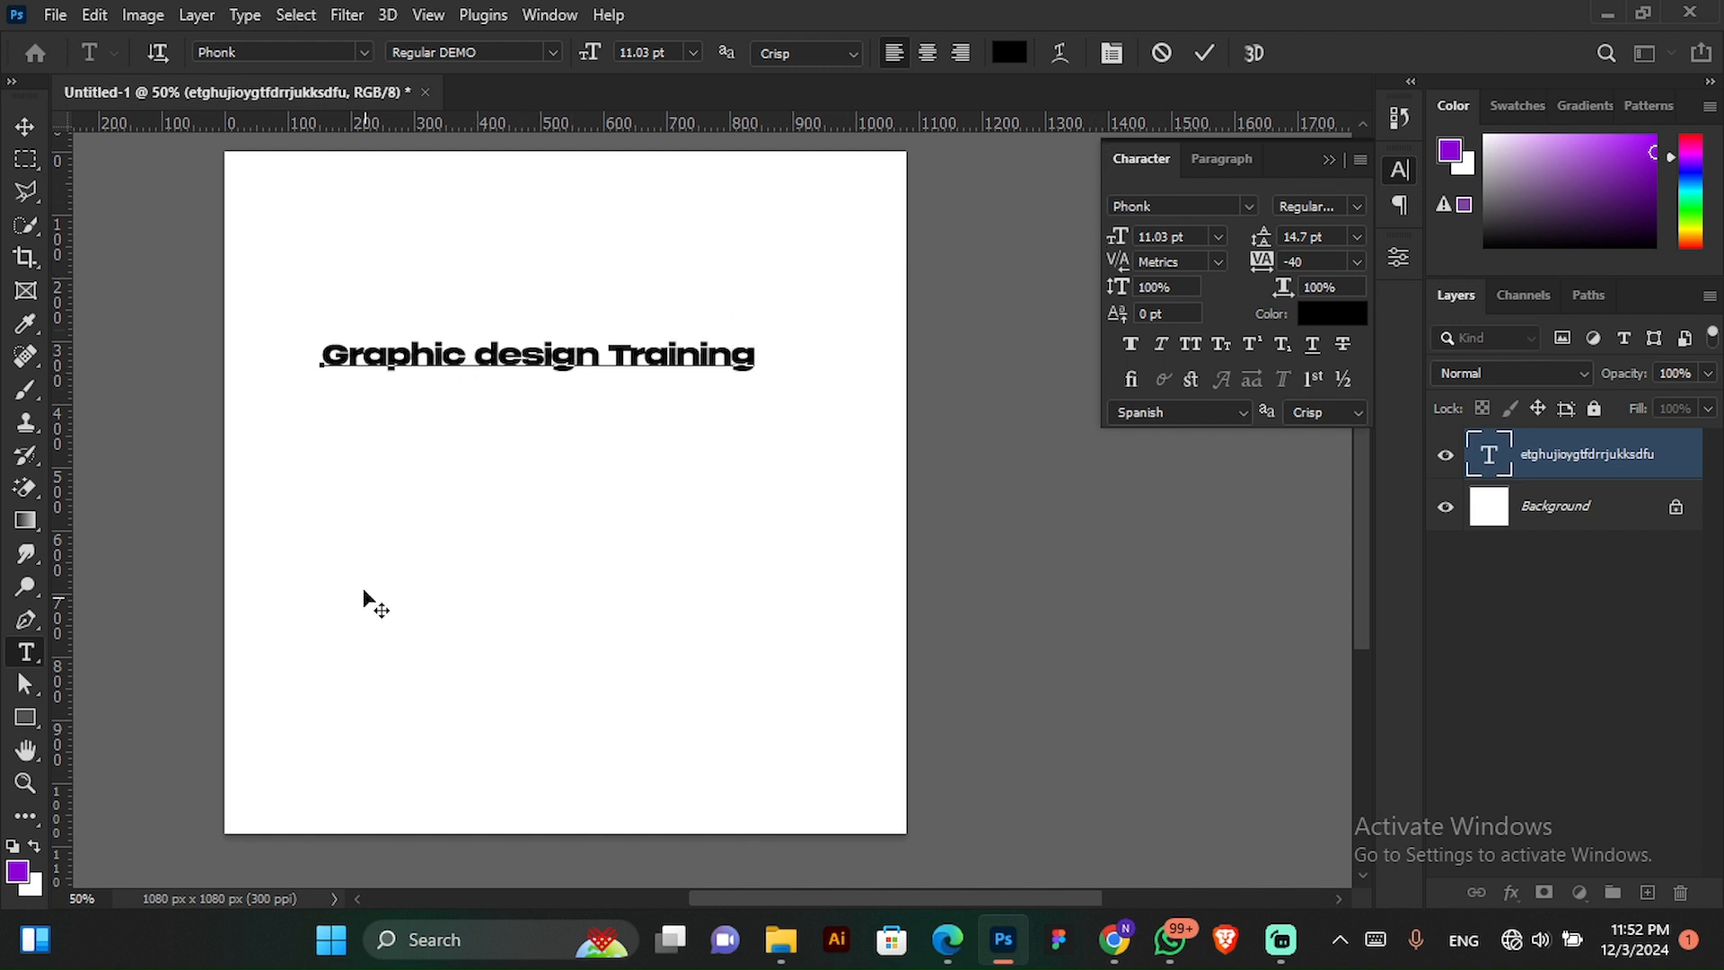
- Break the text into three lines, "Graphic", "design" and "Training", and commit the edit
click(476, 360)
key(End)
click(476, 356)
key(Return)
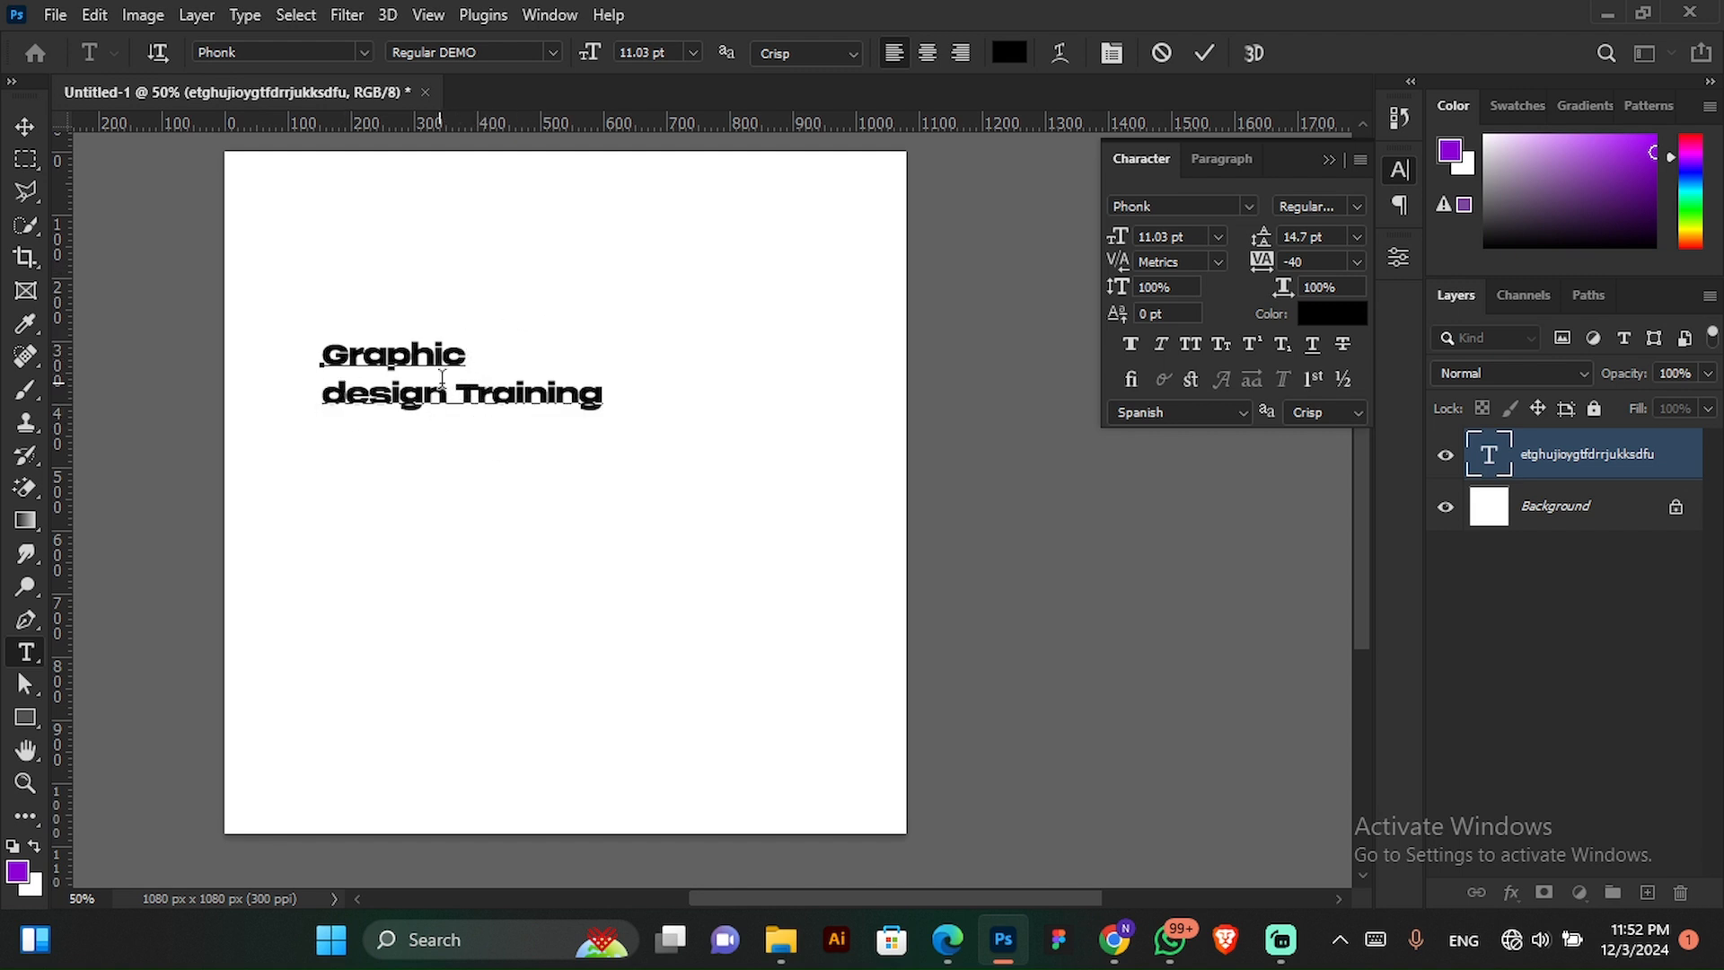
click(459, 387)
key(Return)
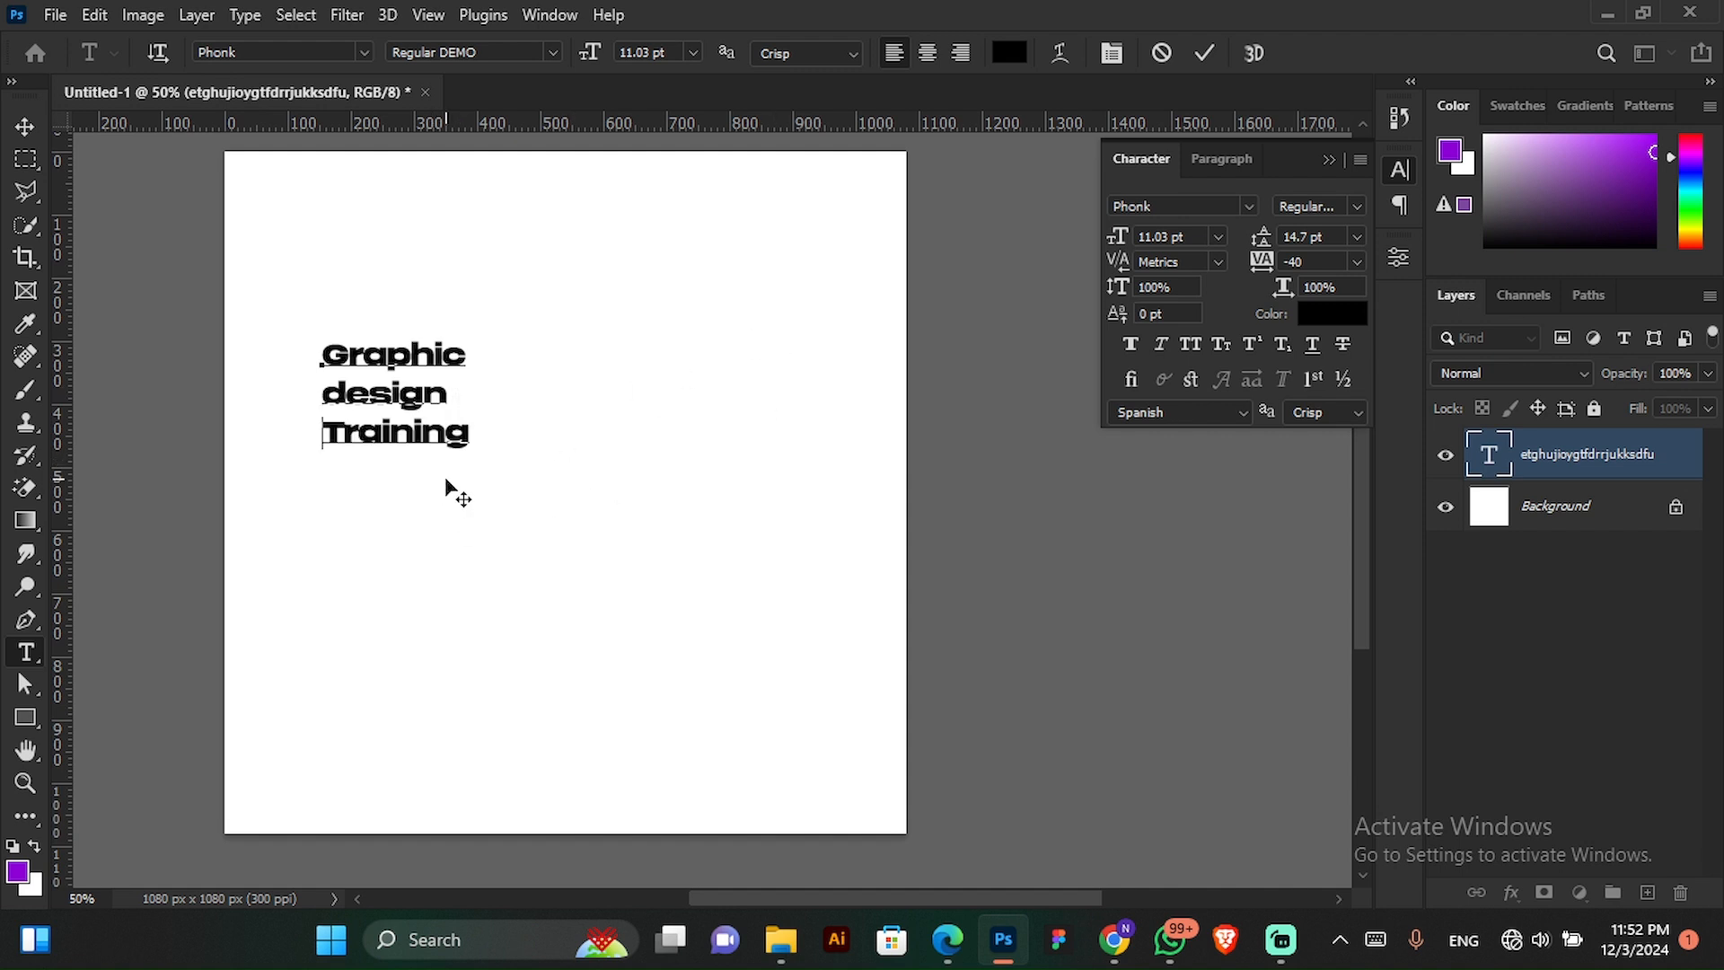
click(1205, 52)
key(ctrl+Return)
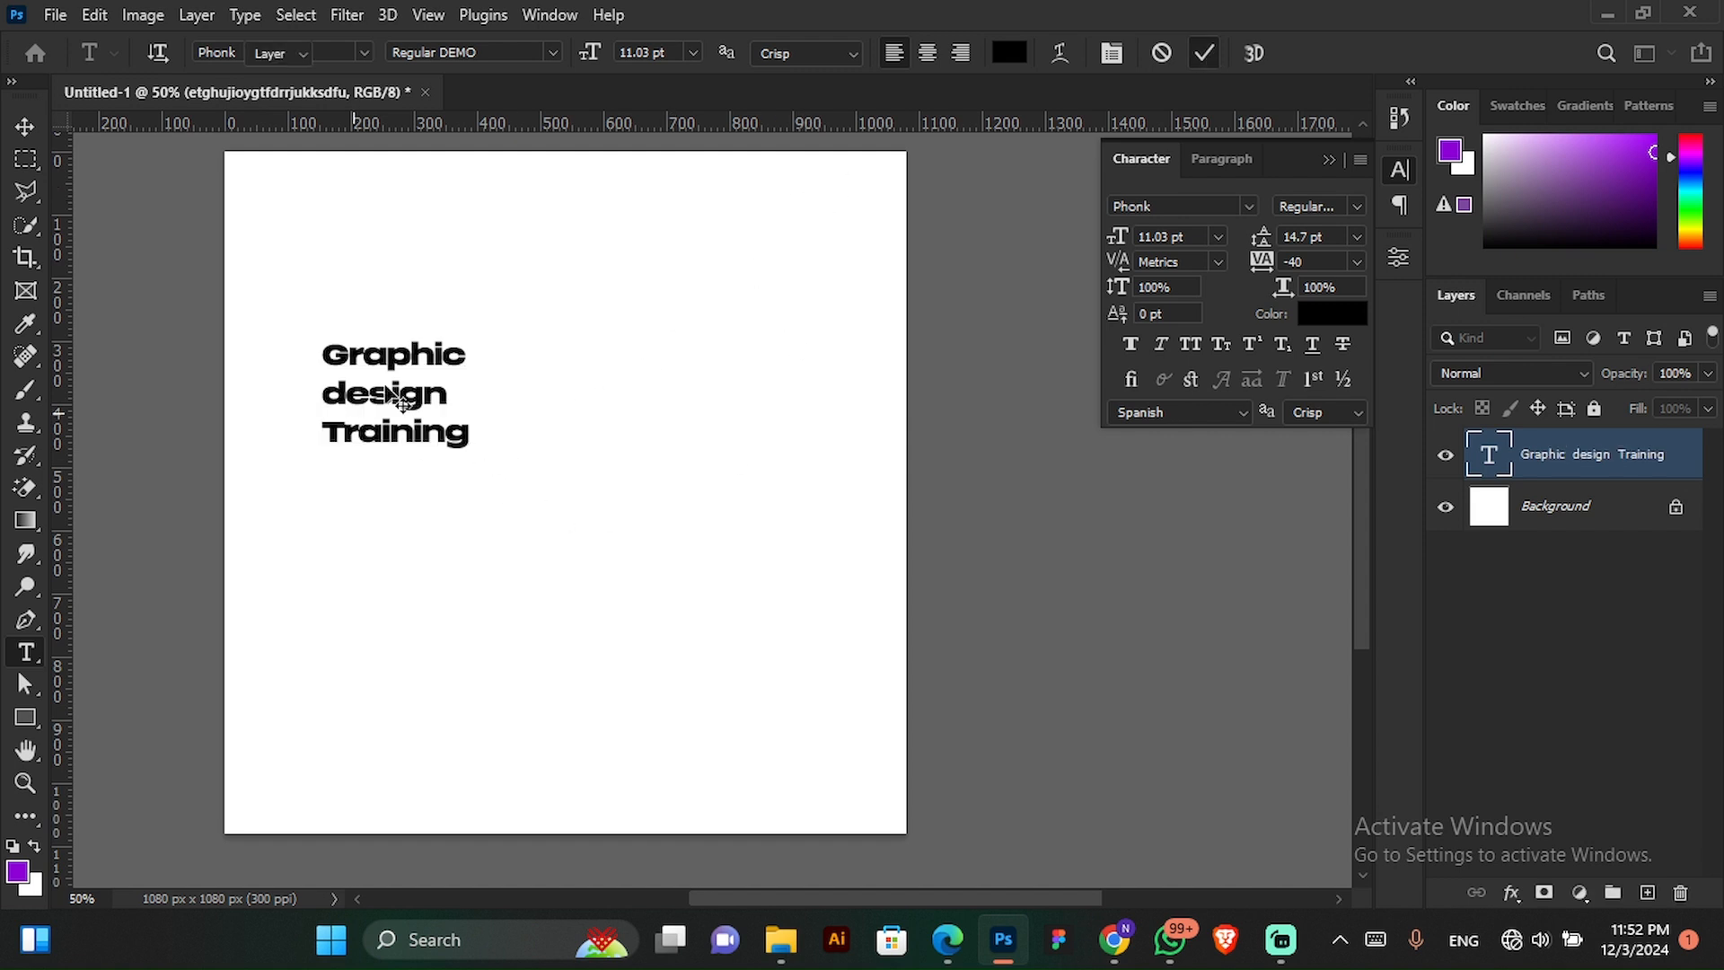
- Move the three-line text block up and right, near the upper centre of the canvas
key(v)
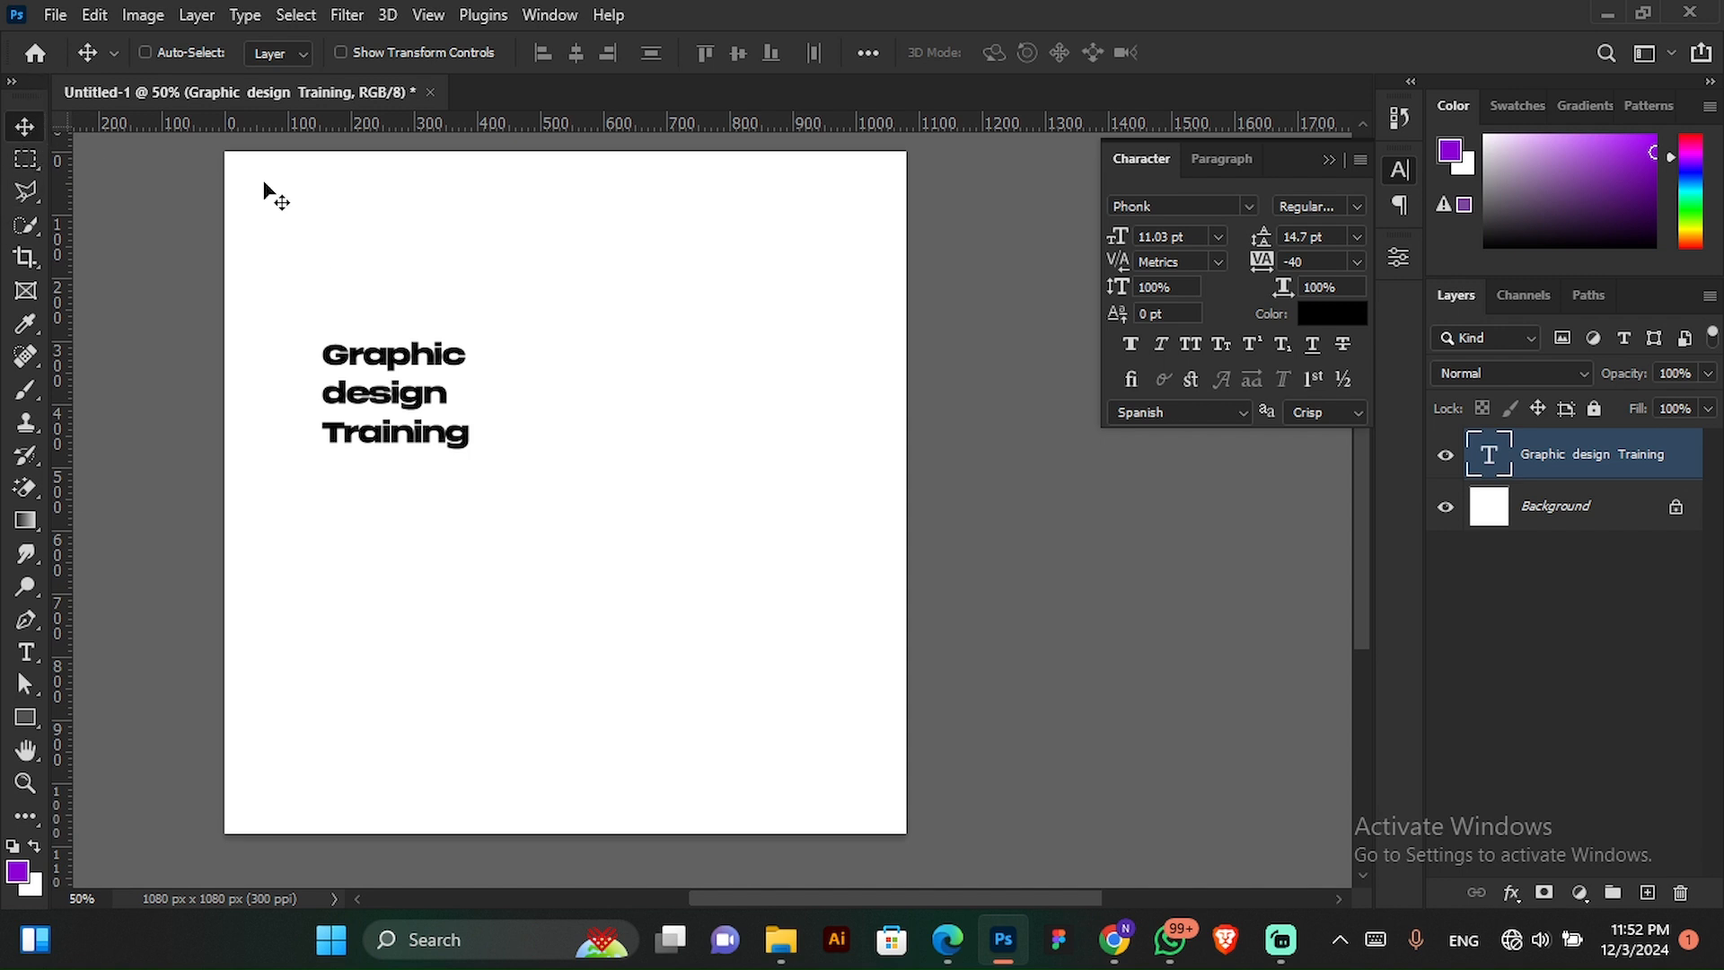
drag(466, 380, 625, 271)
mouse_move(583, 357)
mouse_down()
mouse_move(573, 404)
mouse_move(569, 374)
mouse_up()
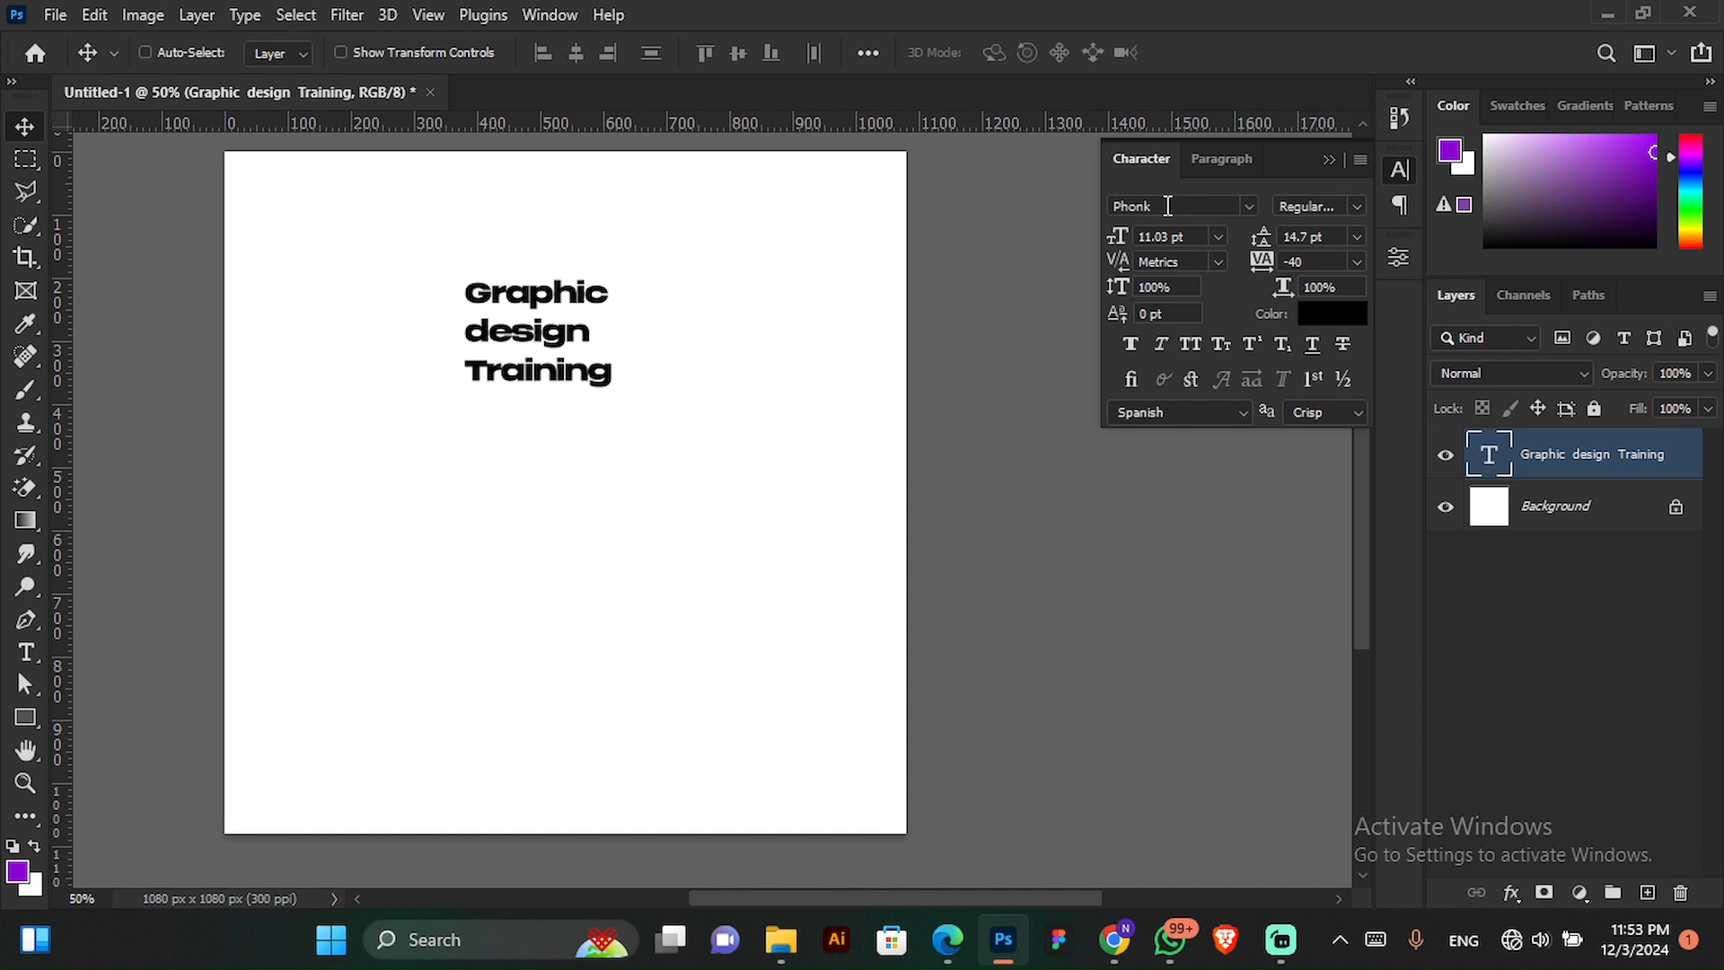
mouse_move(499, 343)
mouse_down()
mouse_move(466, 312)
mouse_move(512, 308)
mouse_move(473, 345)
mouse_up()
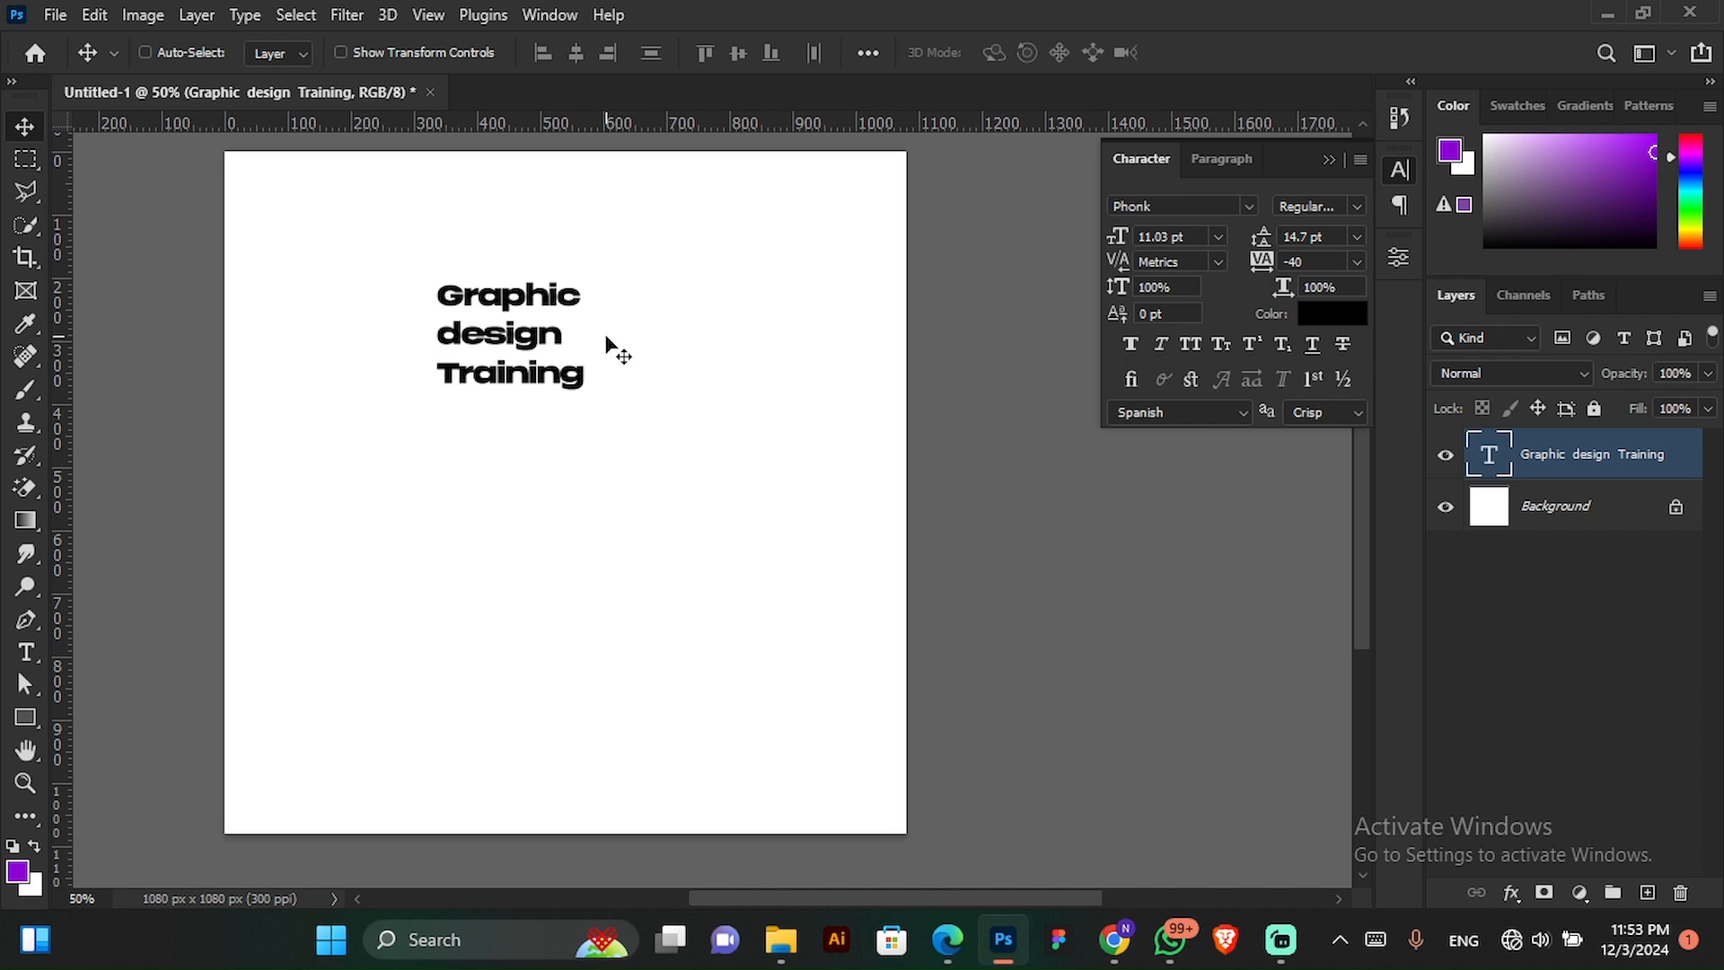
- Browse the available fonts and set the text's font to Baskerville Old Face
click(1252, 208)
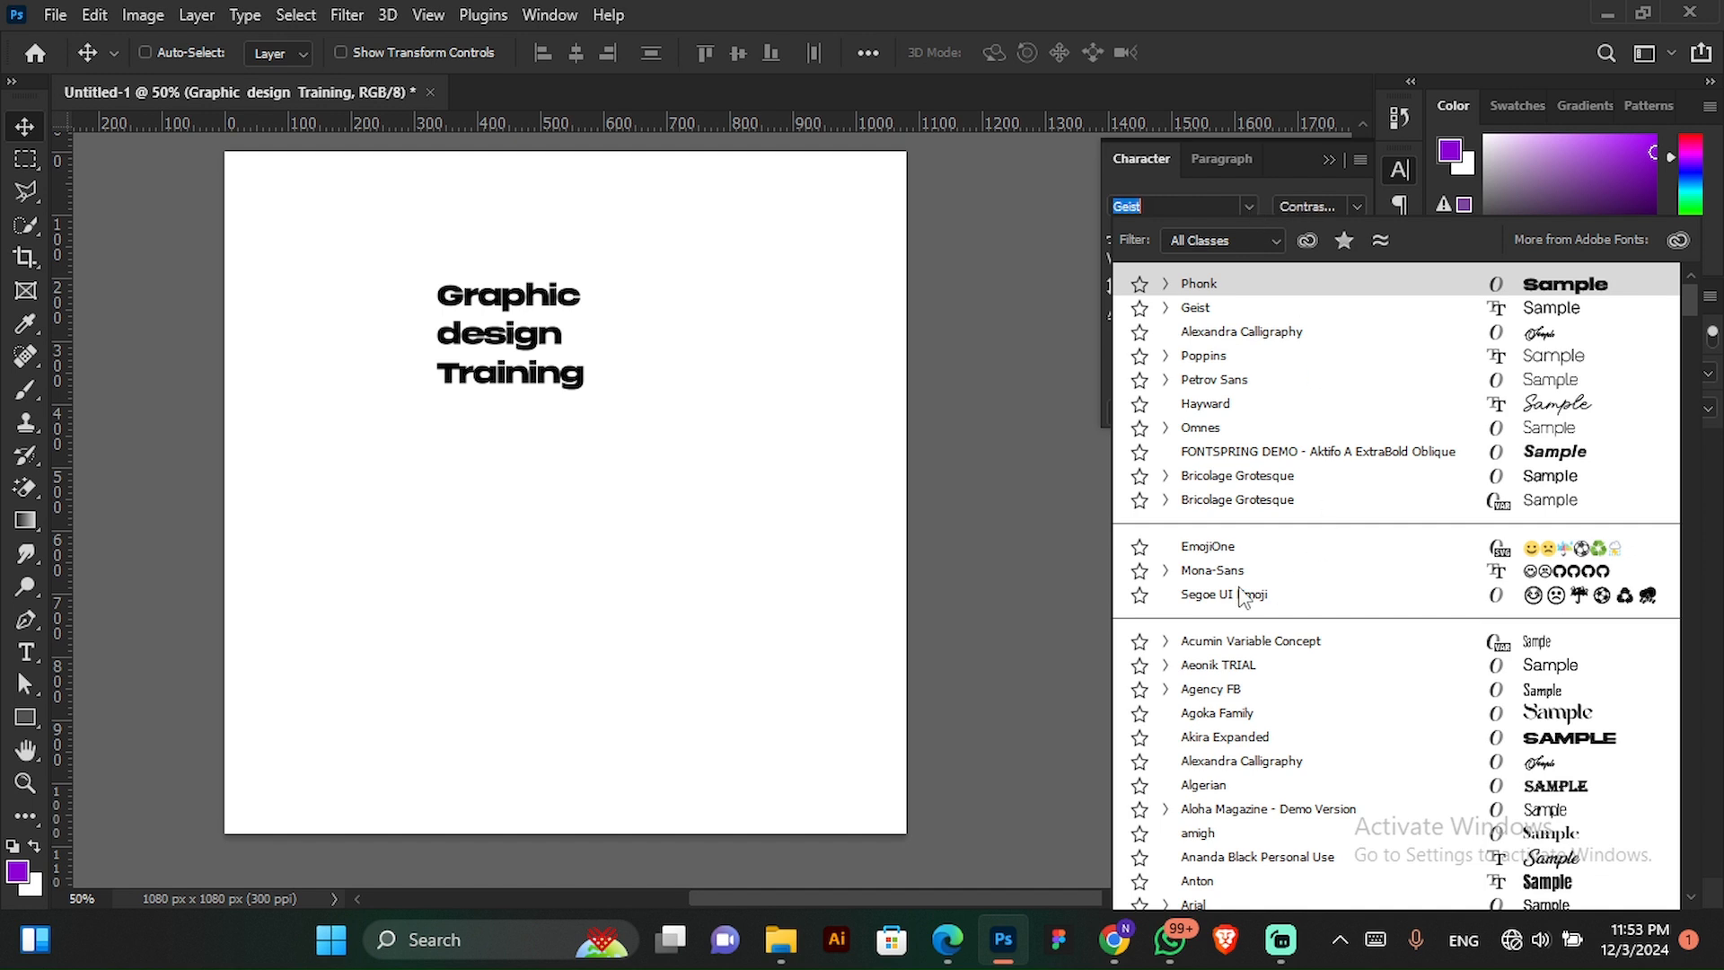
scroll(1370, 669, down, 2)
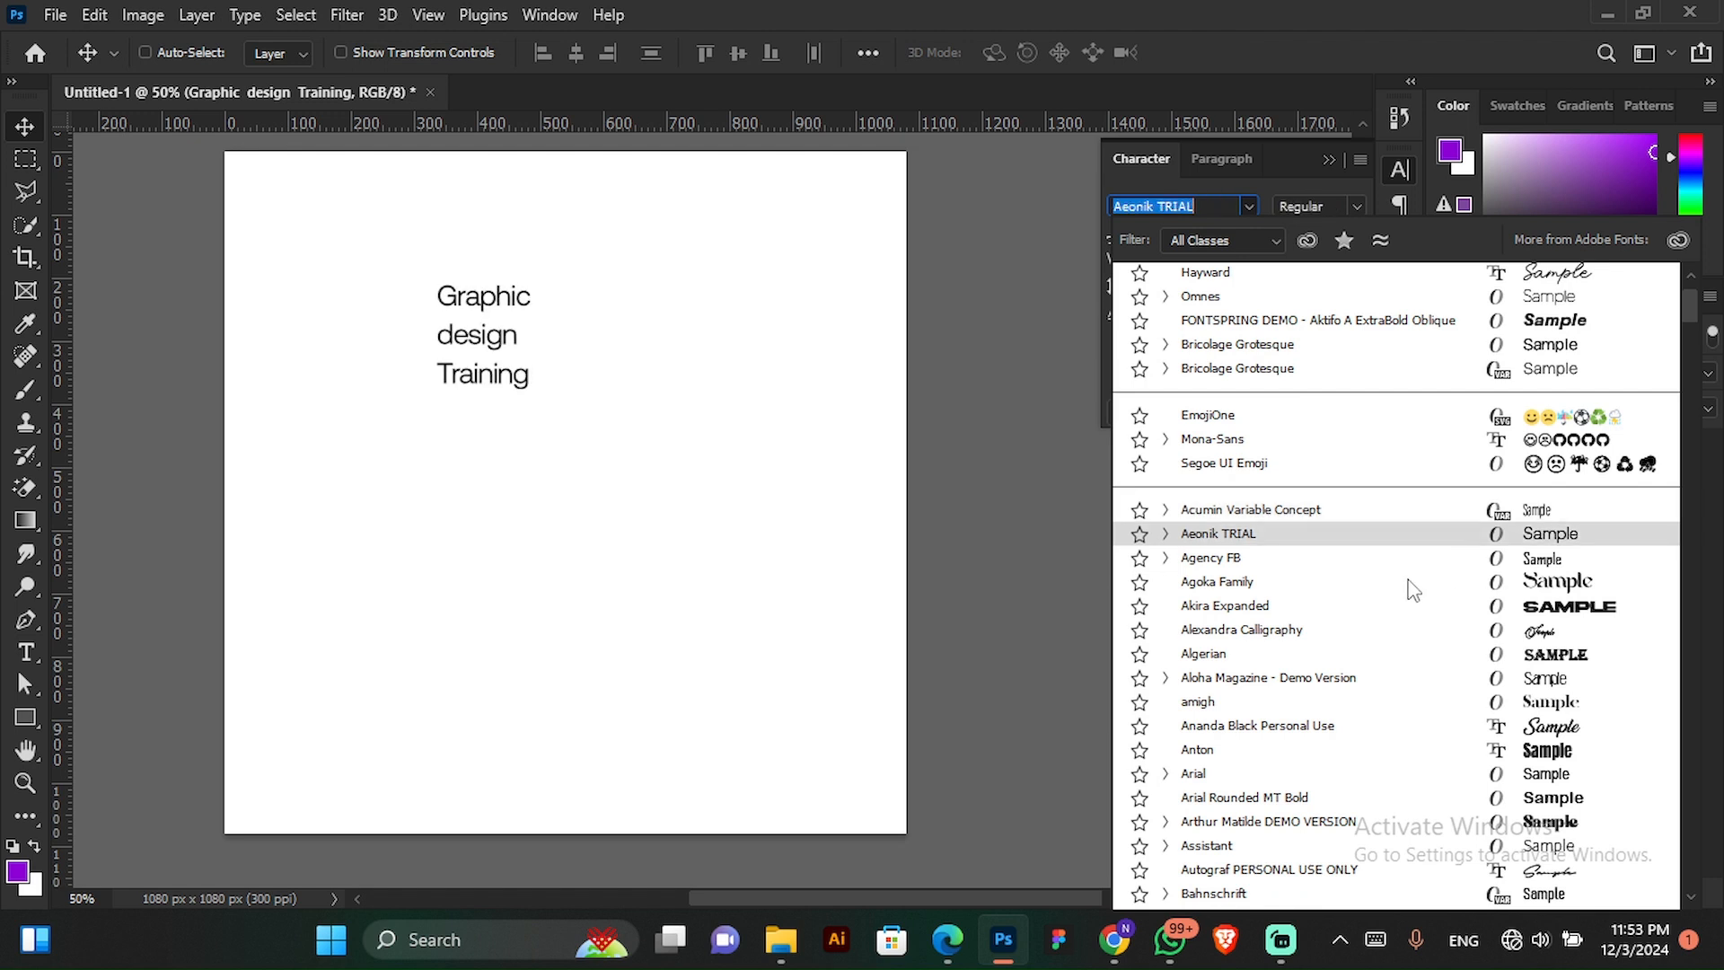
scroll(1413, 588, down, 3)
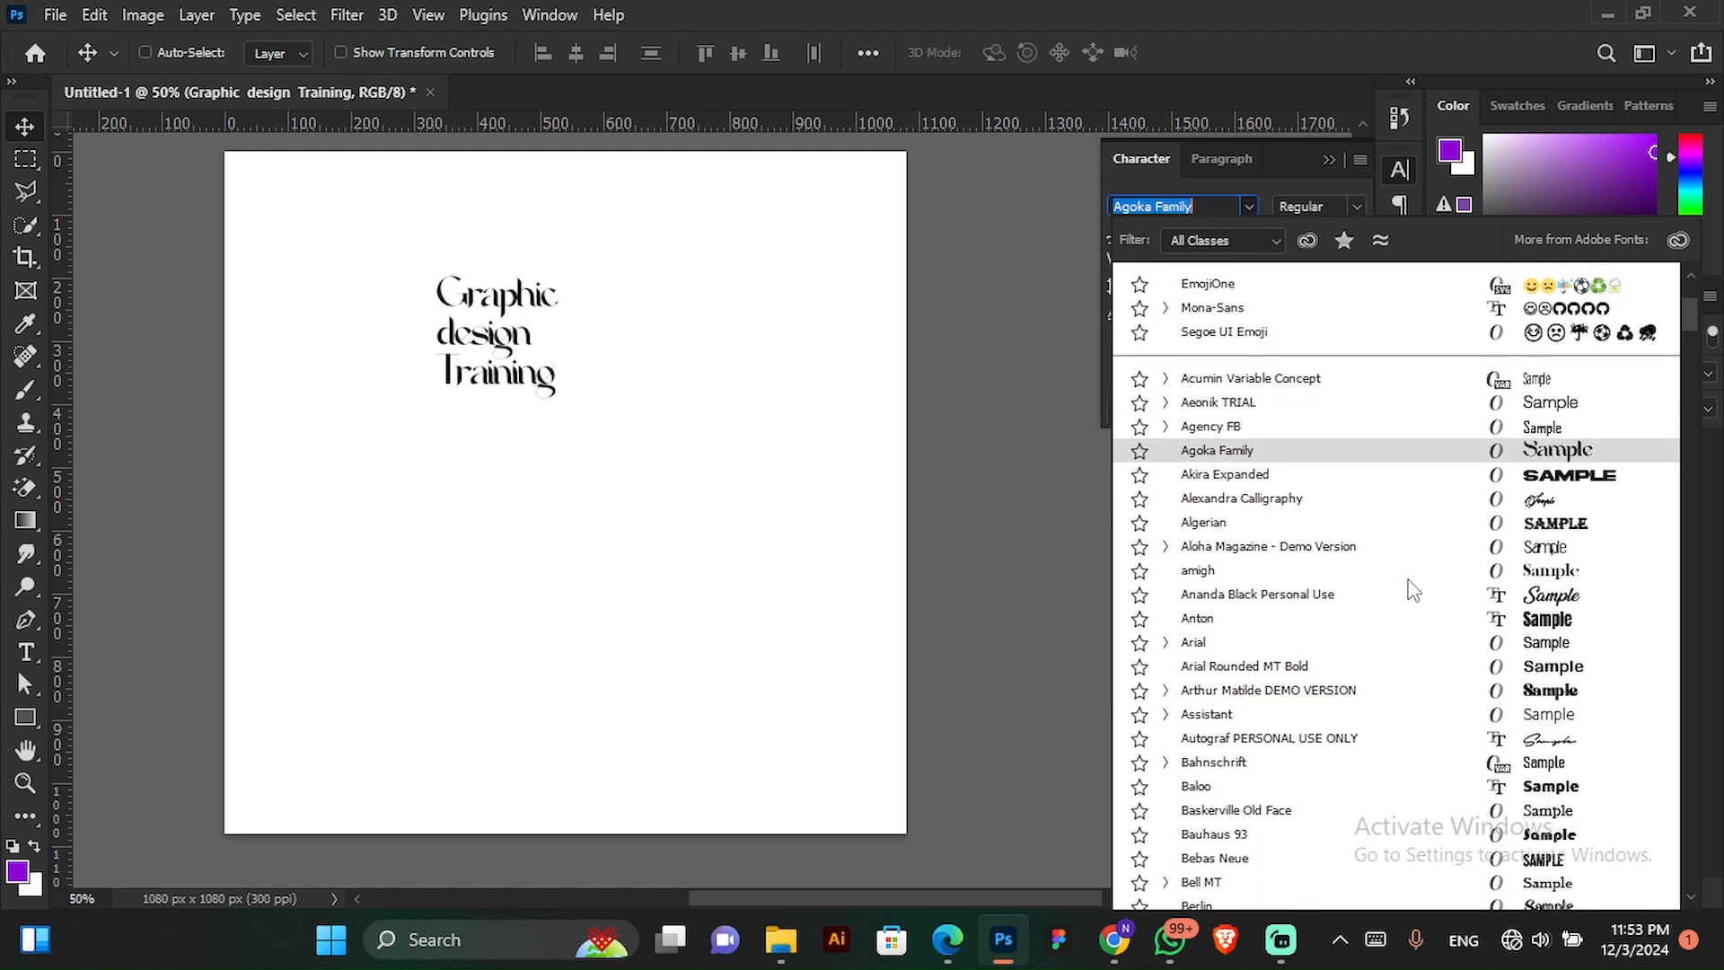
scroll(1437, 595, down, 3)
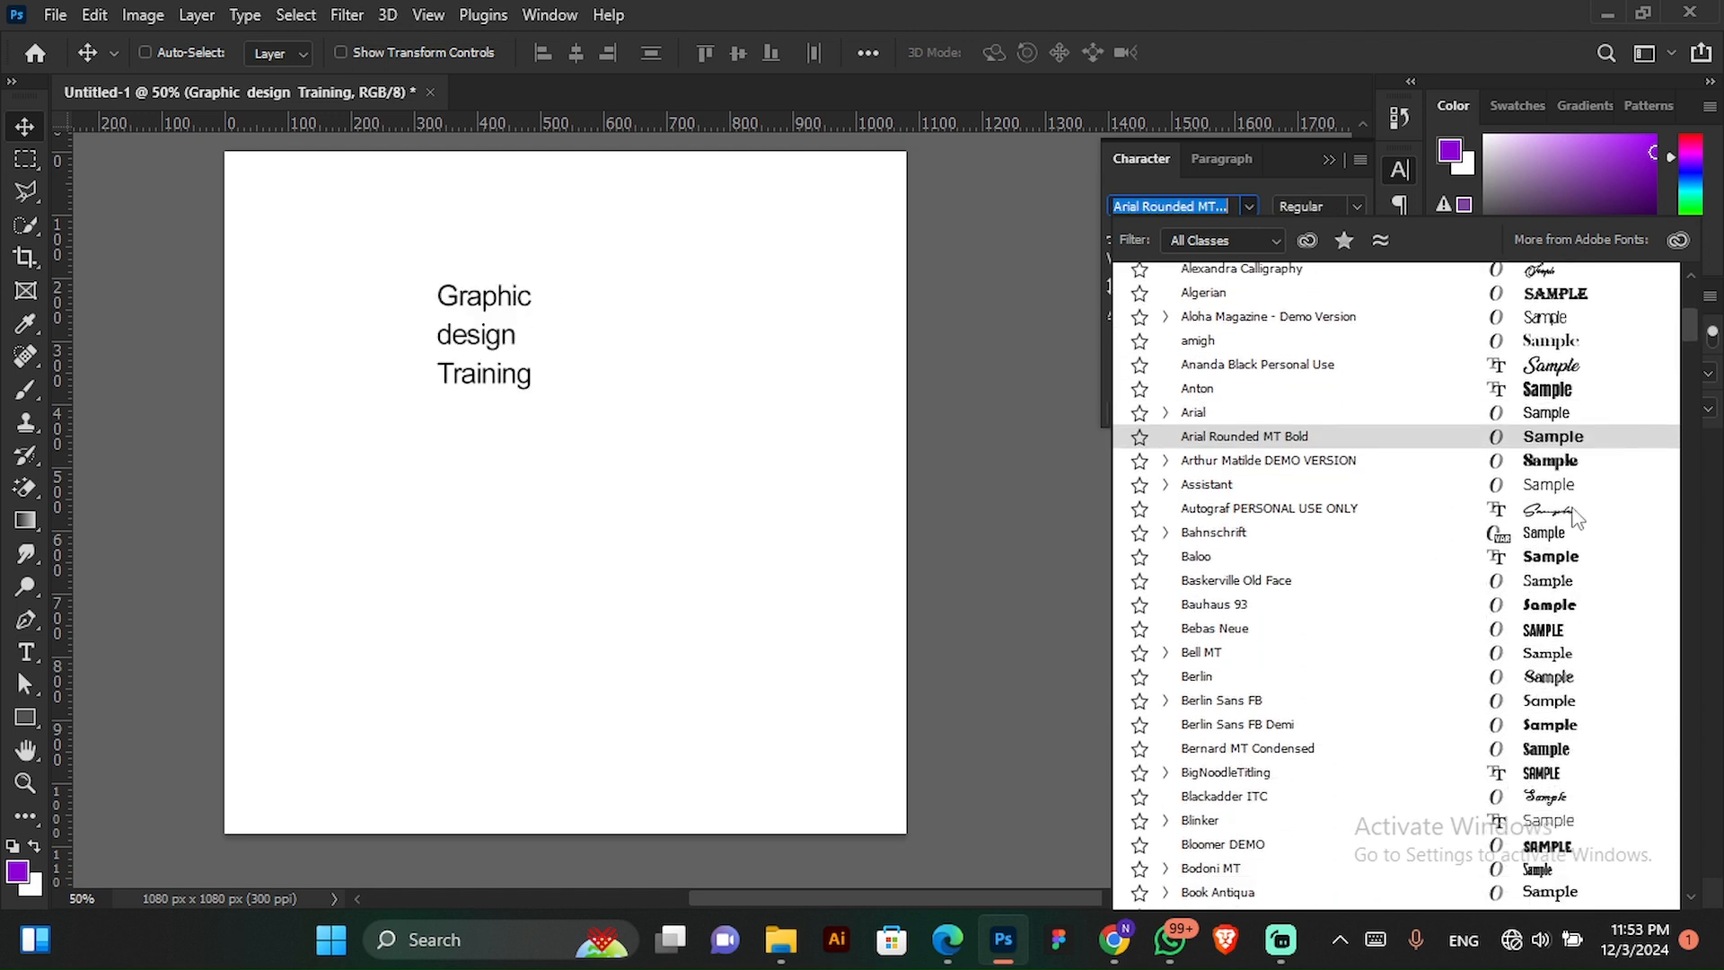
click(1460, 582)
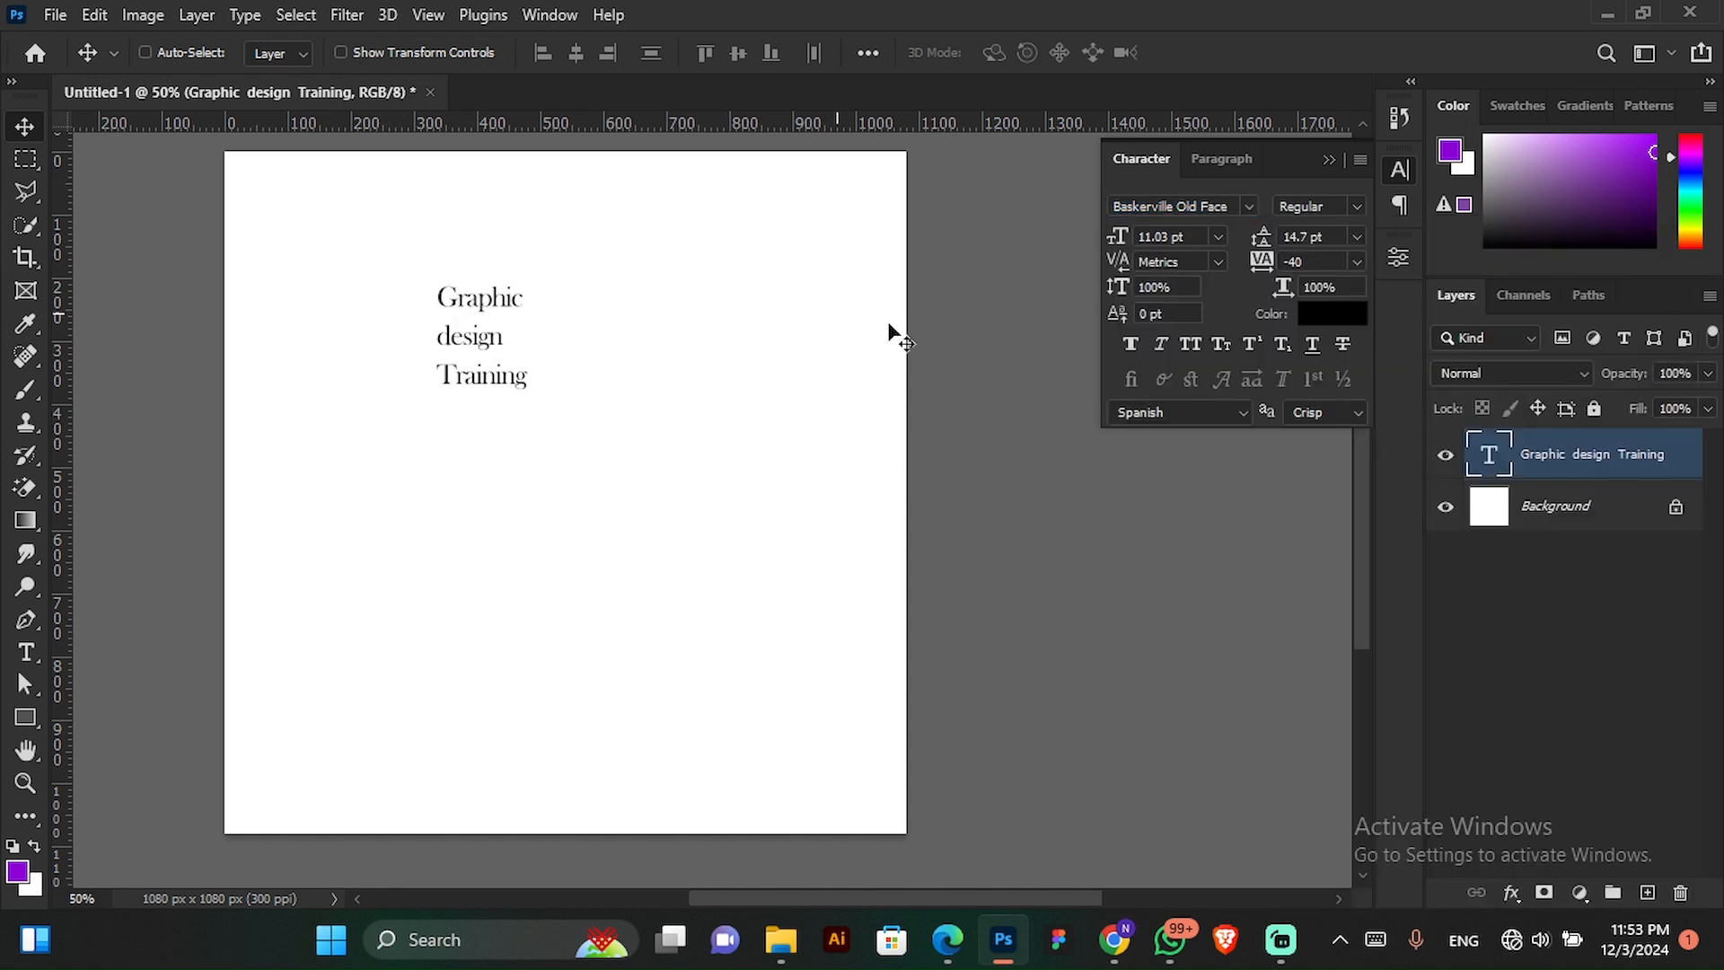
- Shift the text block slightly right to the upper centre of the canvas and set its font to Bricolage Grotesque
drag(521, 346, 499, 397)
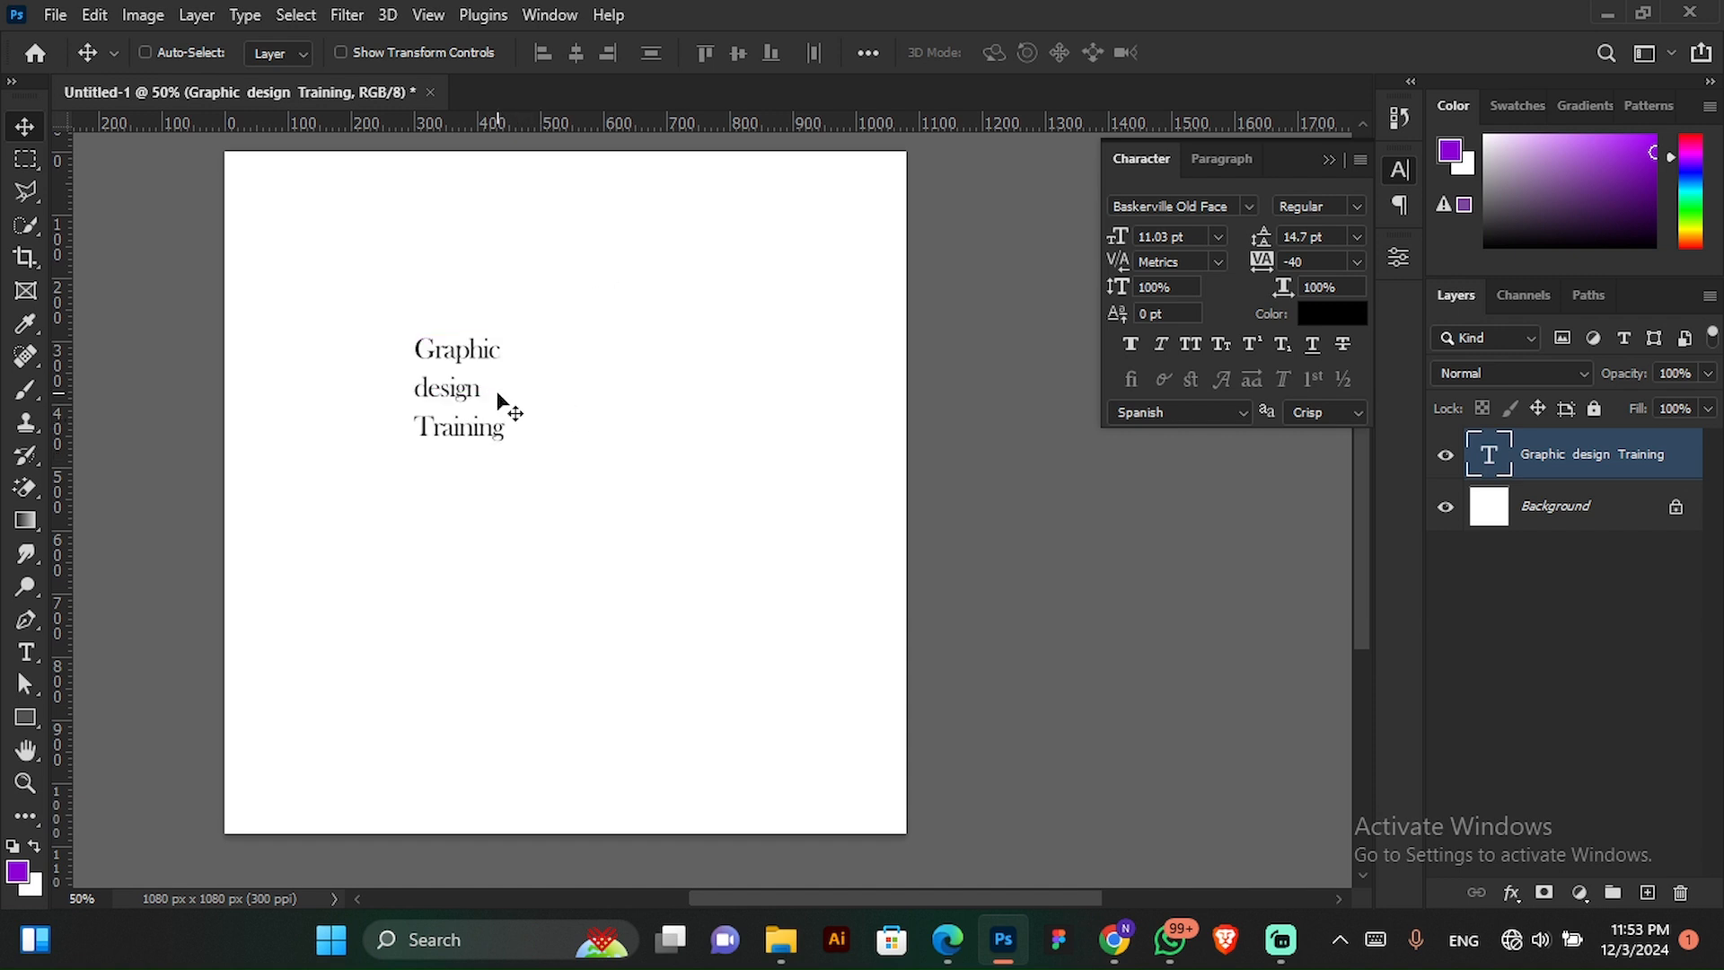
drag(404, 377, 487, 326)
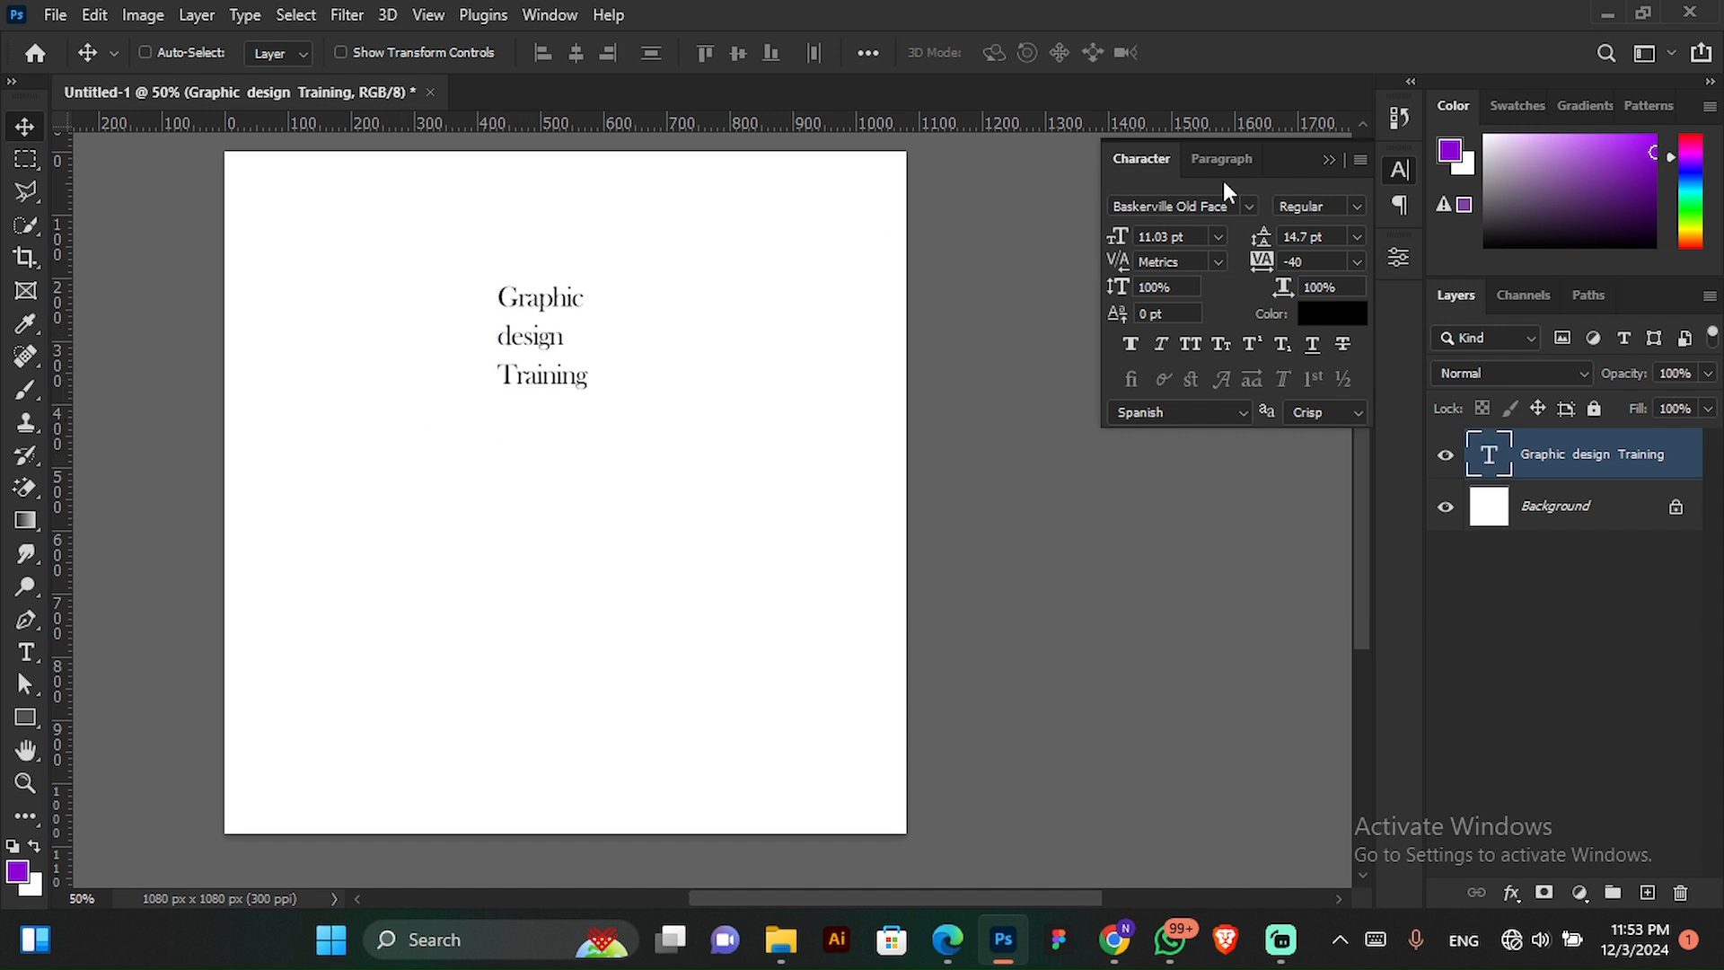
click(1249, 207)
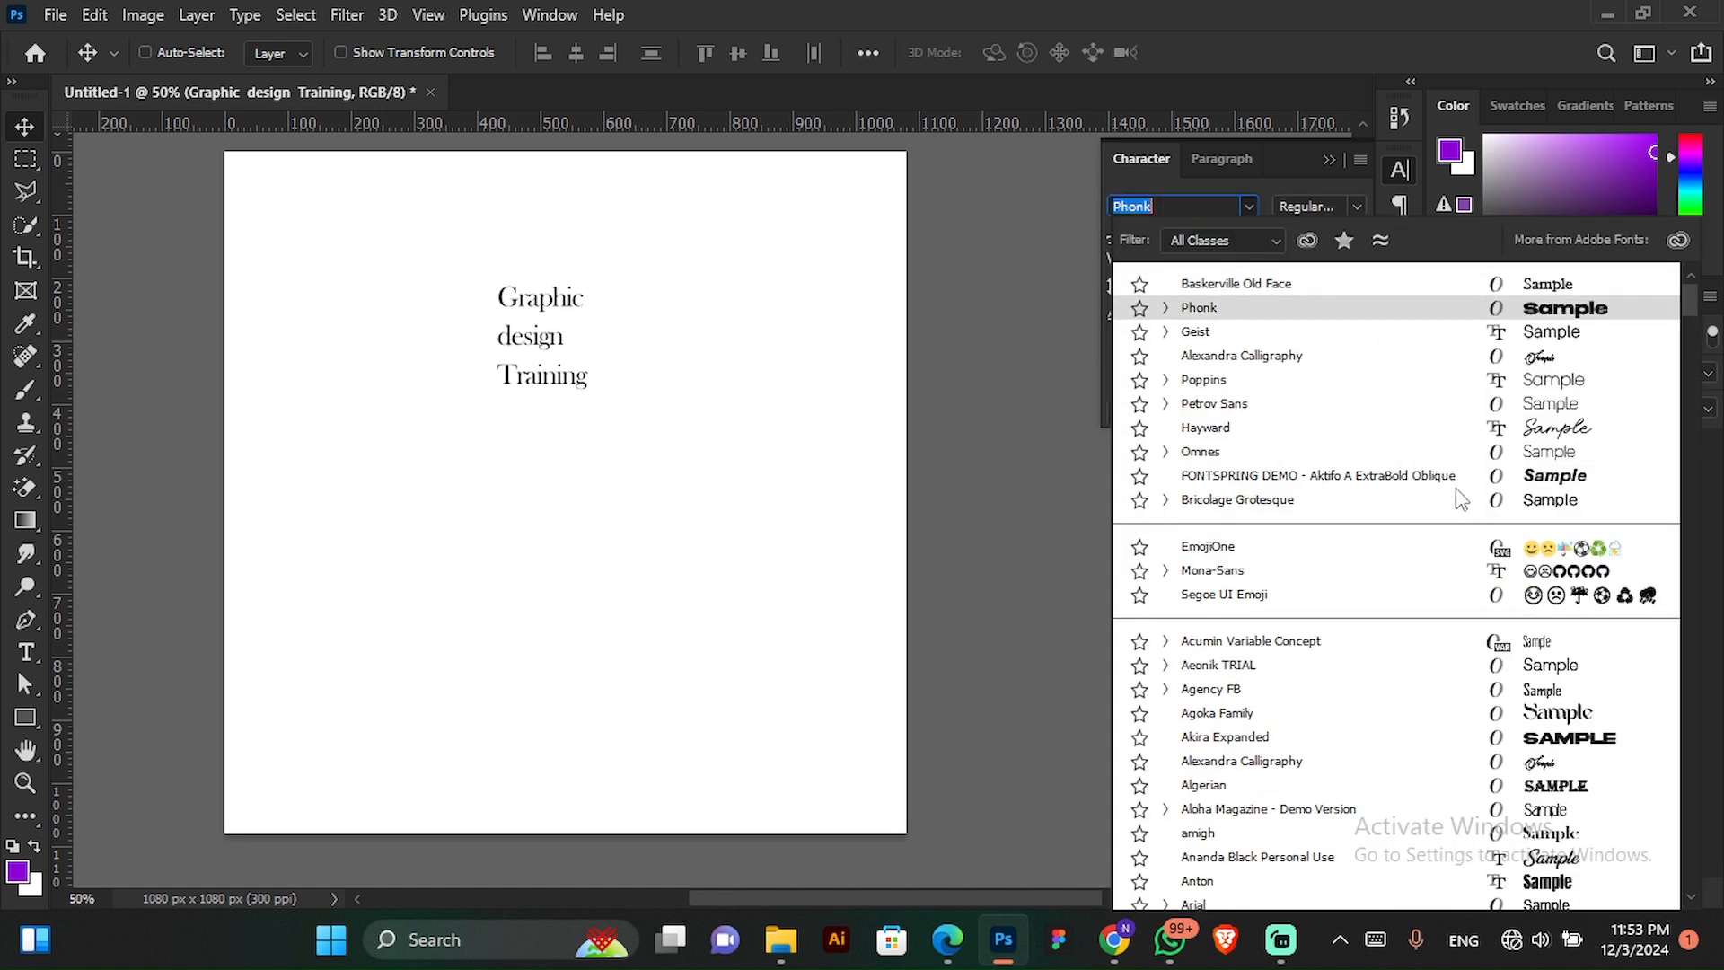
click(1401, 500)
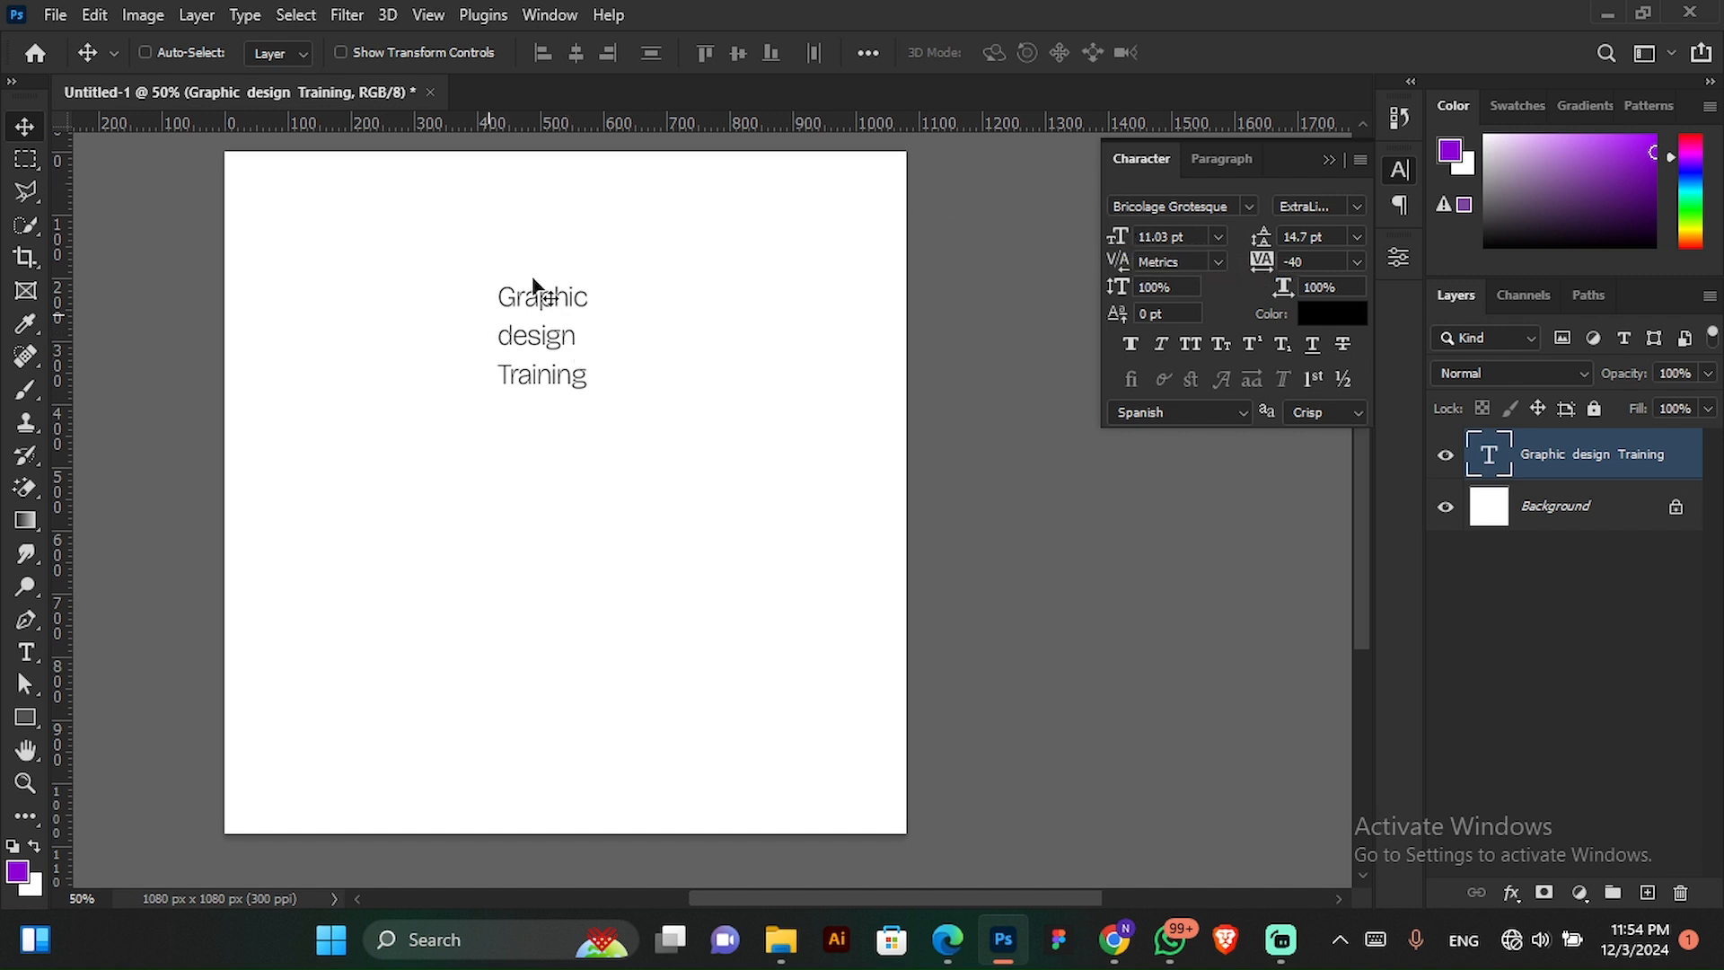
- Set the text's font size to 24 pt and move the block slightly left and down on the canvas
click(1217, 236)
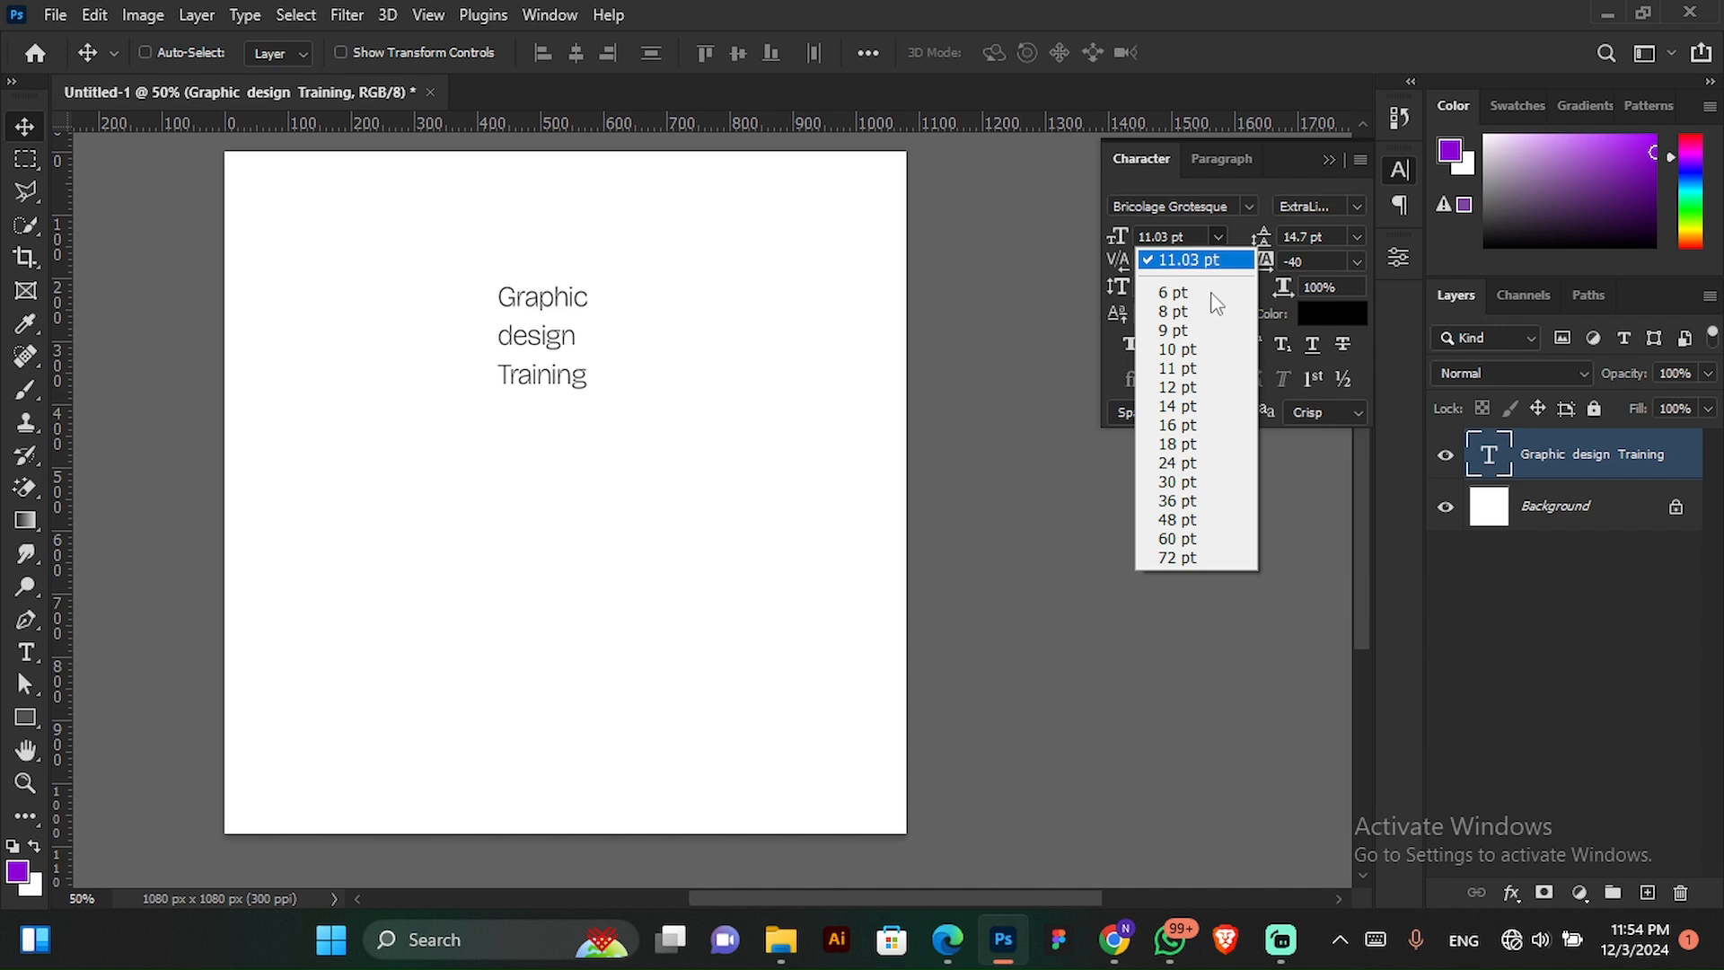
click(1182, 463)
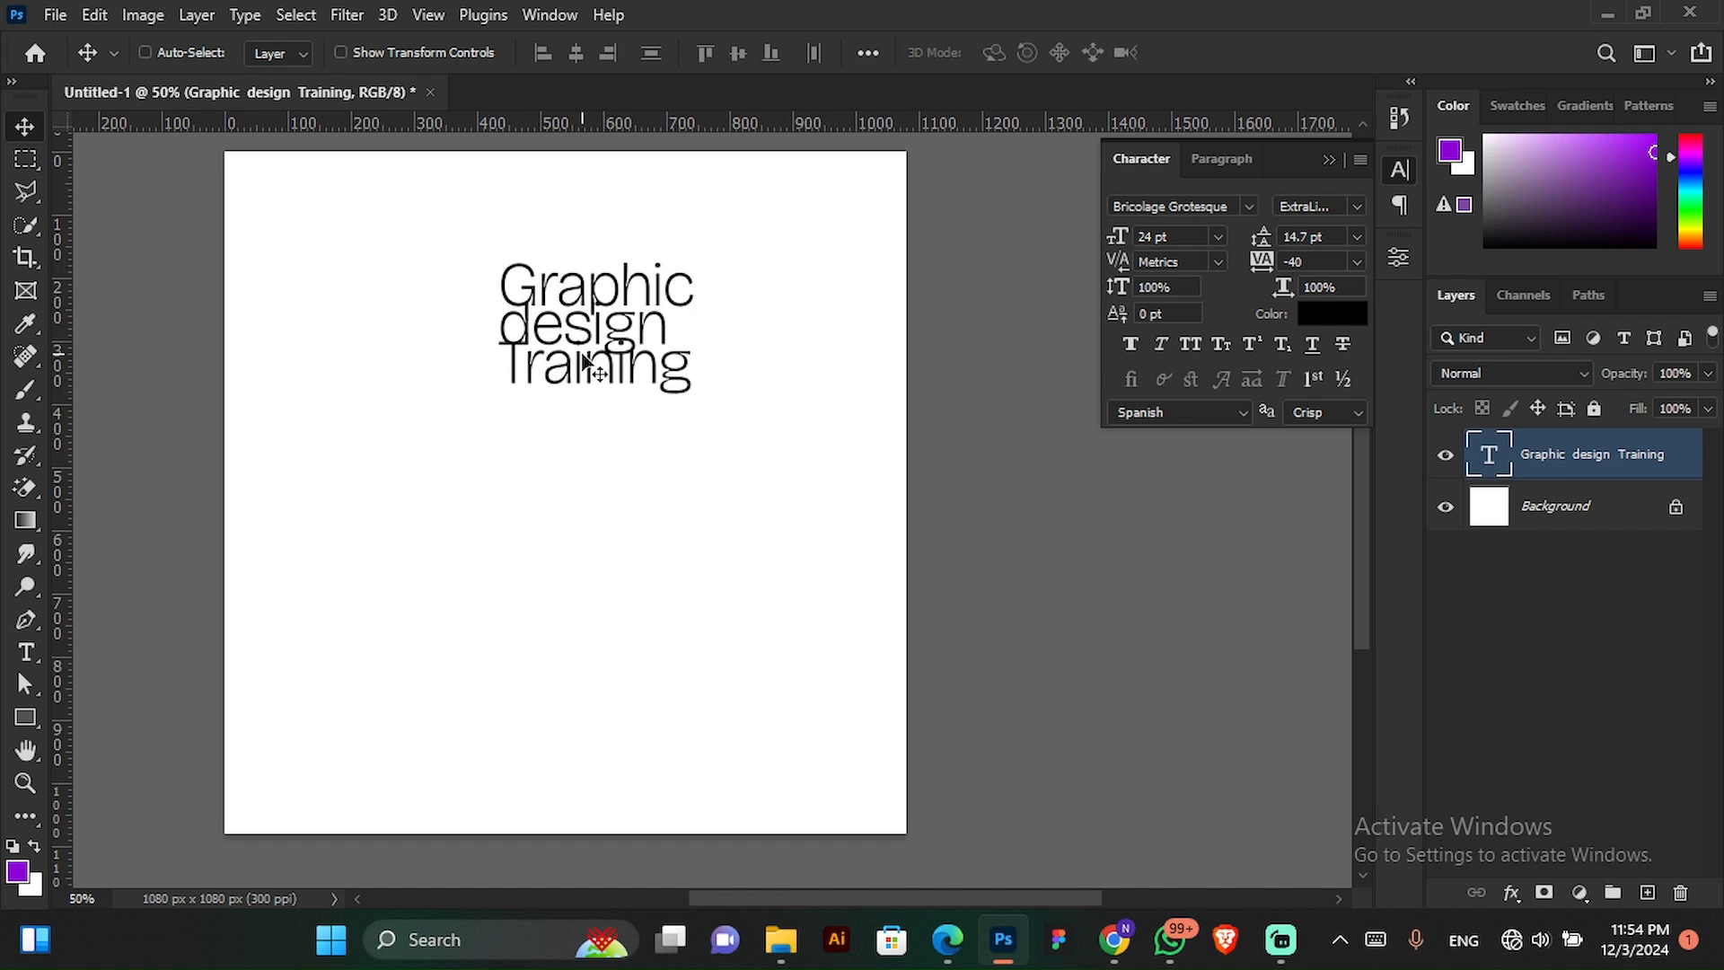
drag(658, 337, 588, 379)
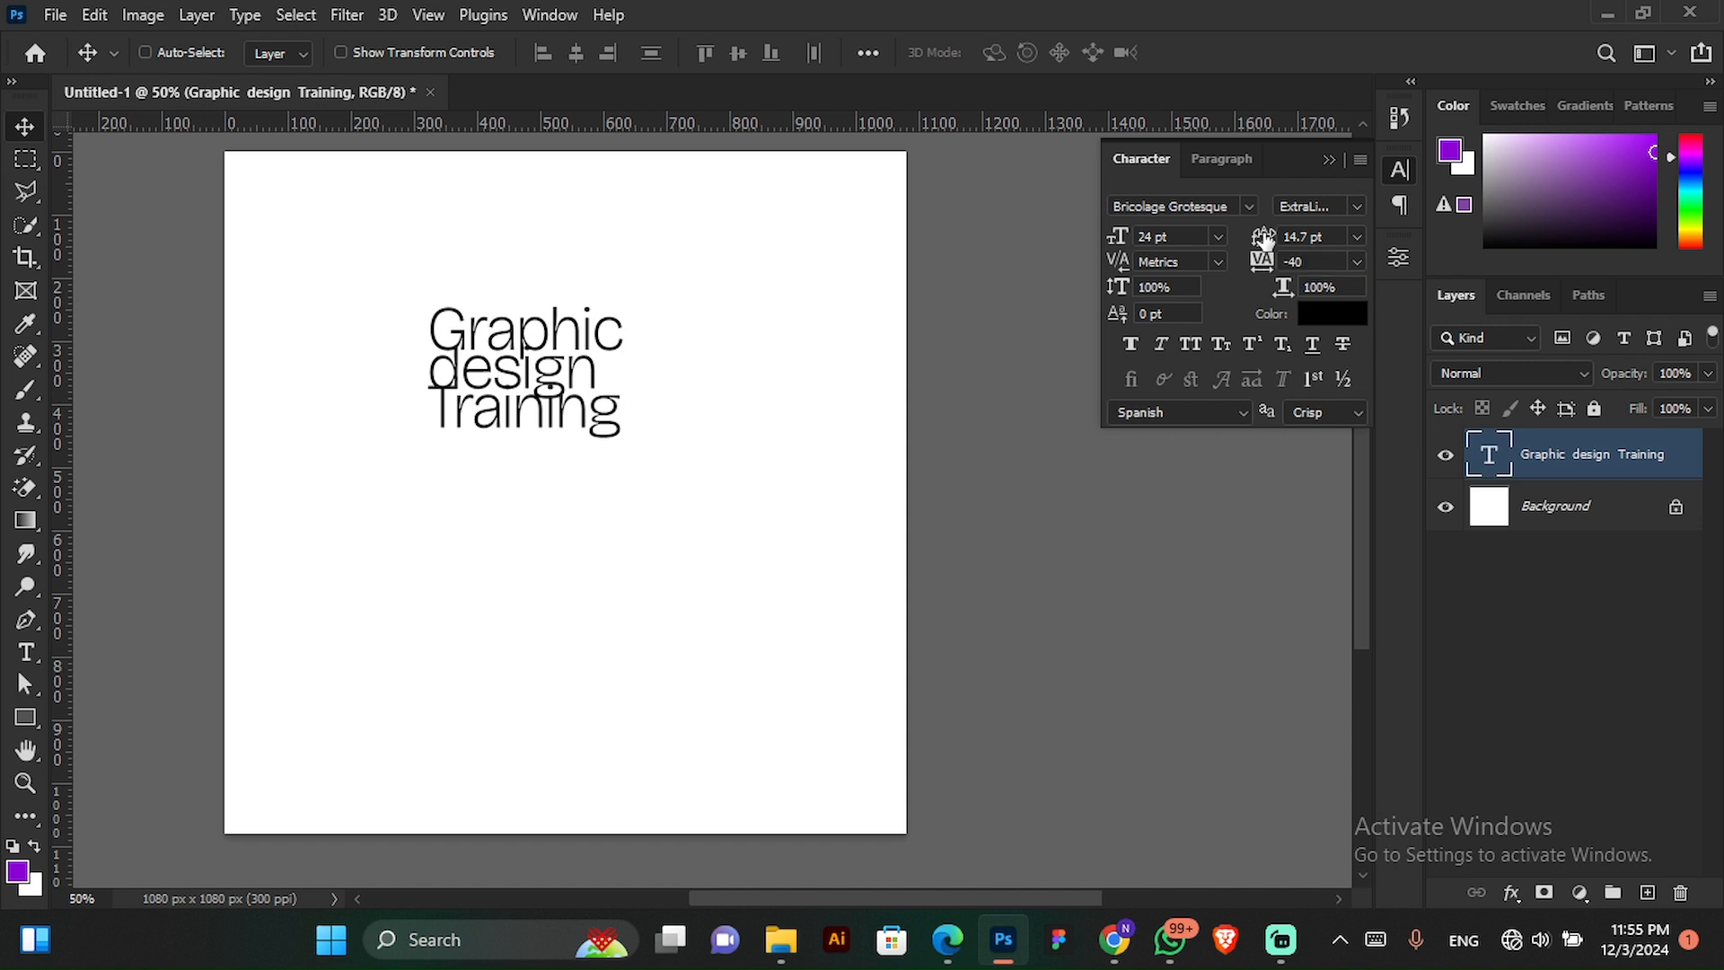
- Try tighter and wider line spacing on the three-line text, and set its leading to 35 pt
click(1356, 237)
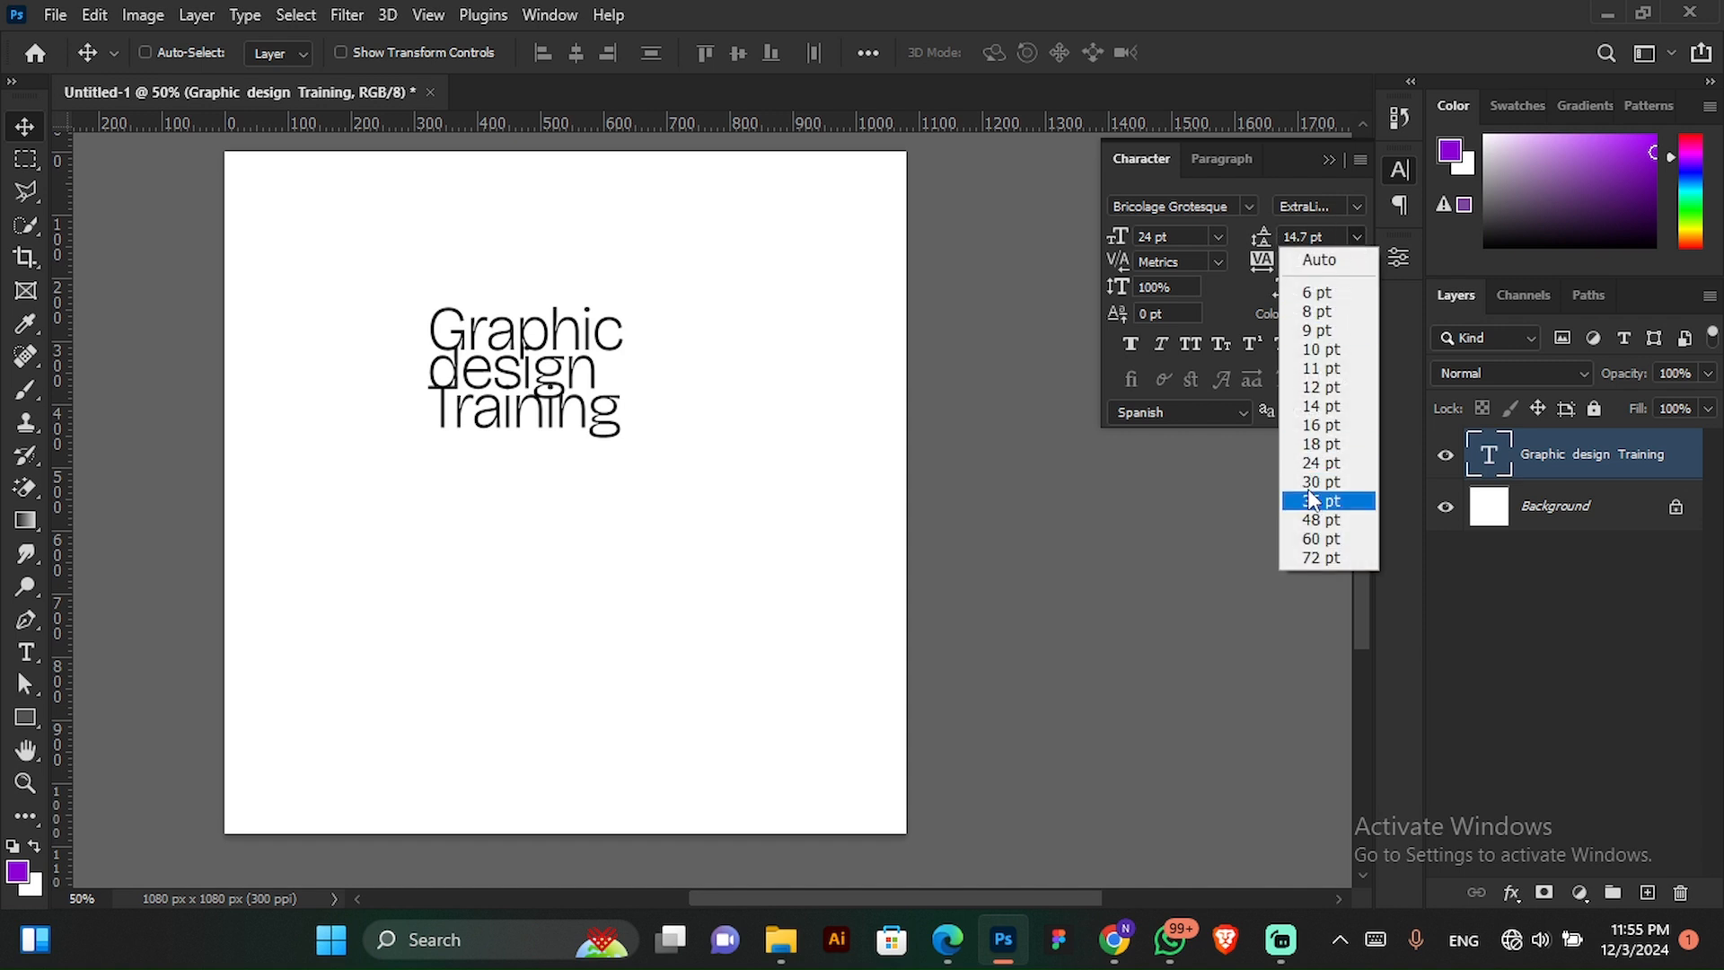
click(1313, 442)
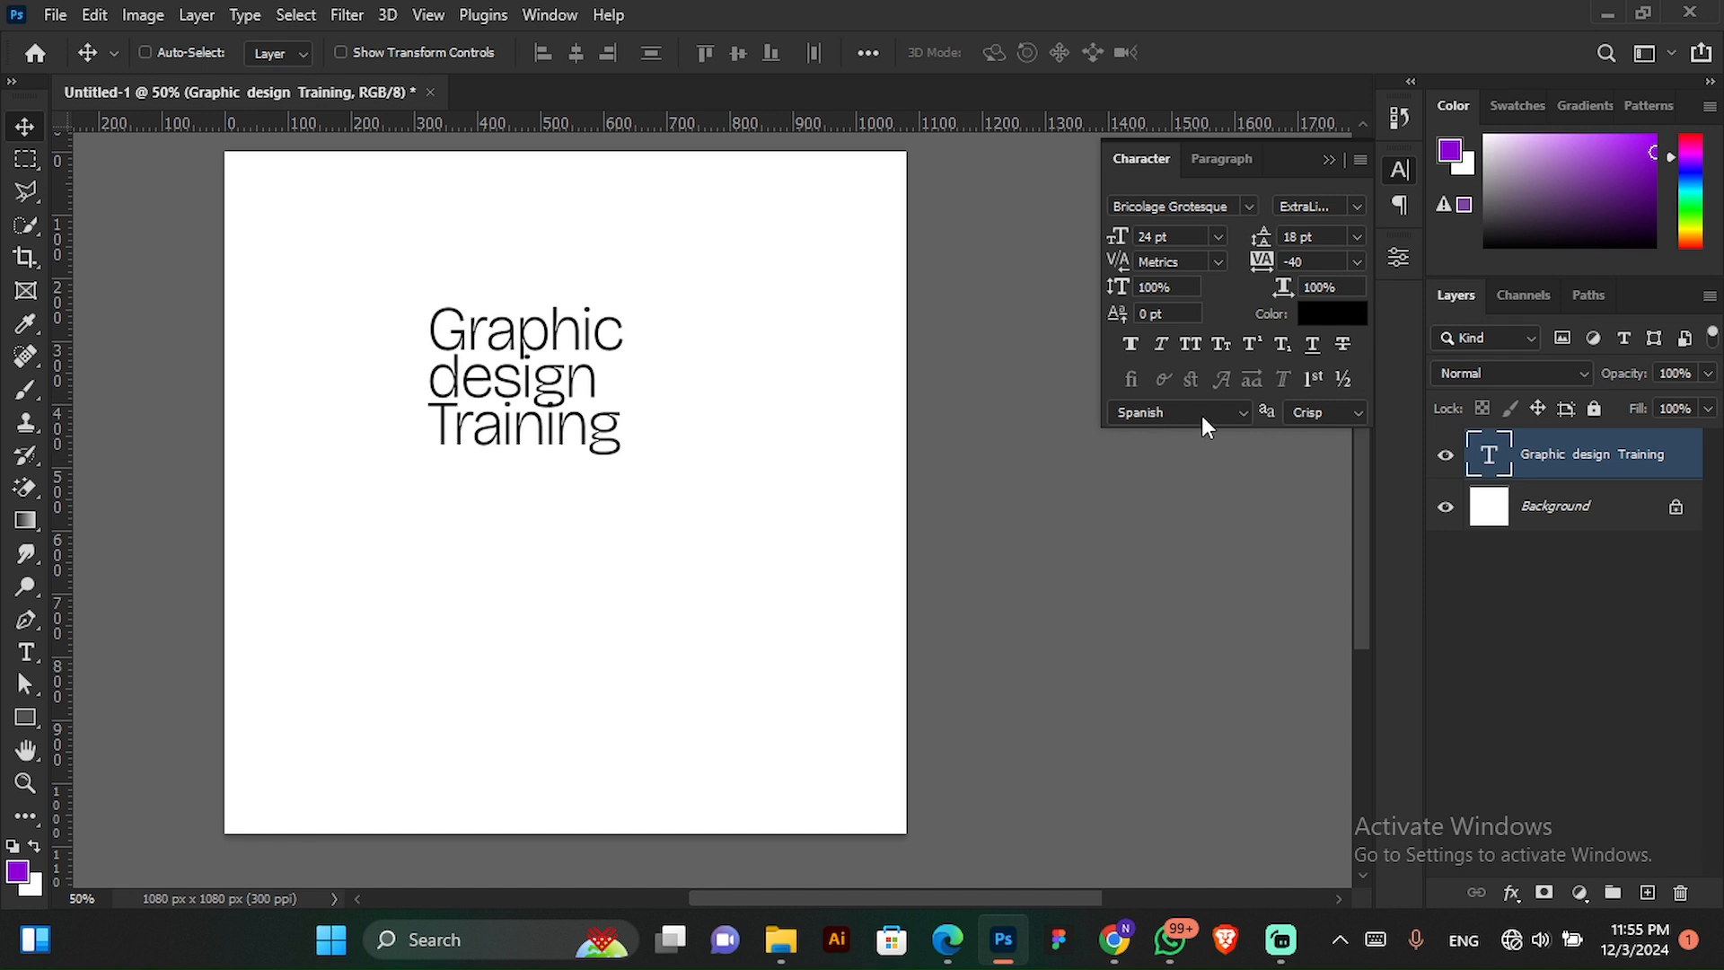
click(1358, 236)
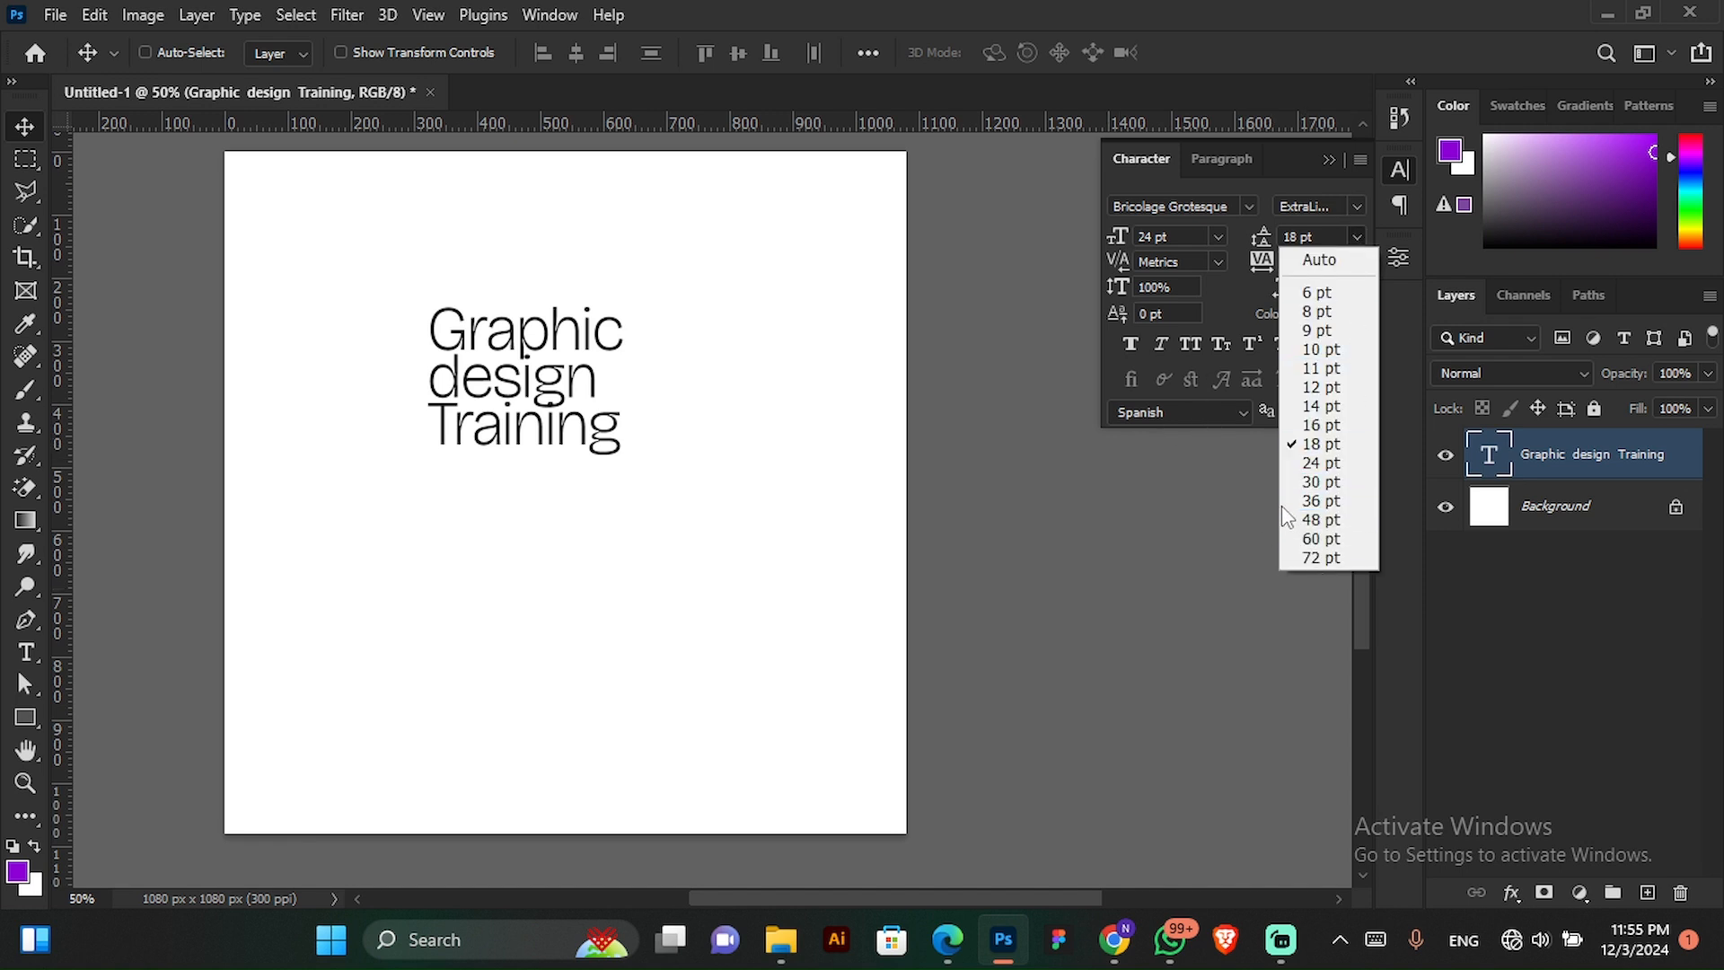
click(439, 419)
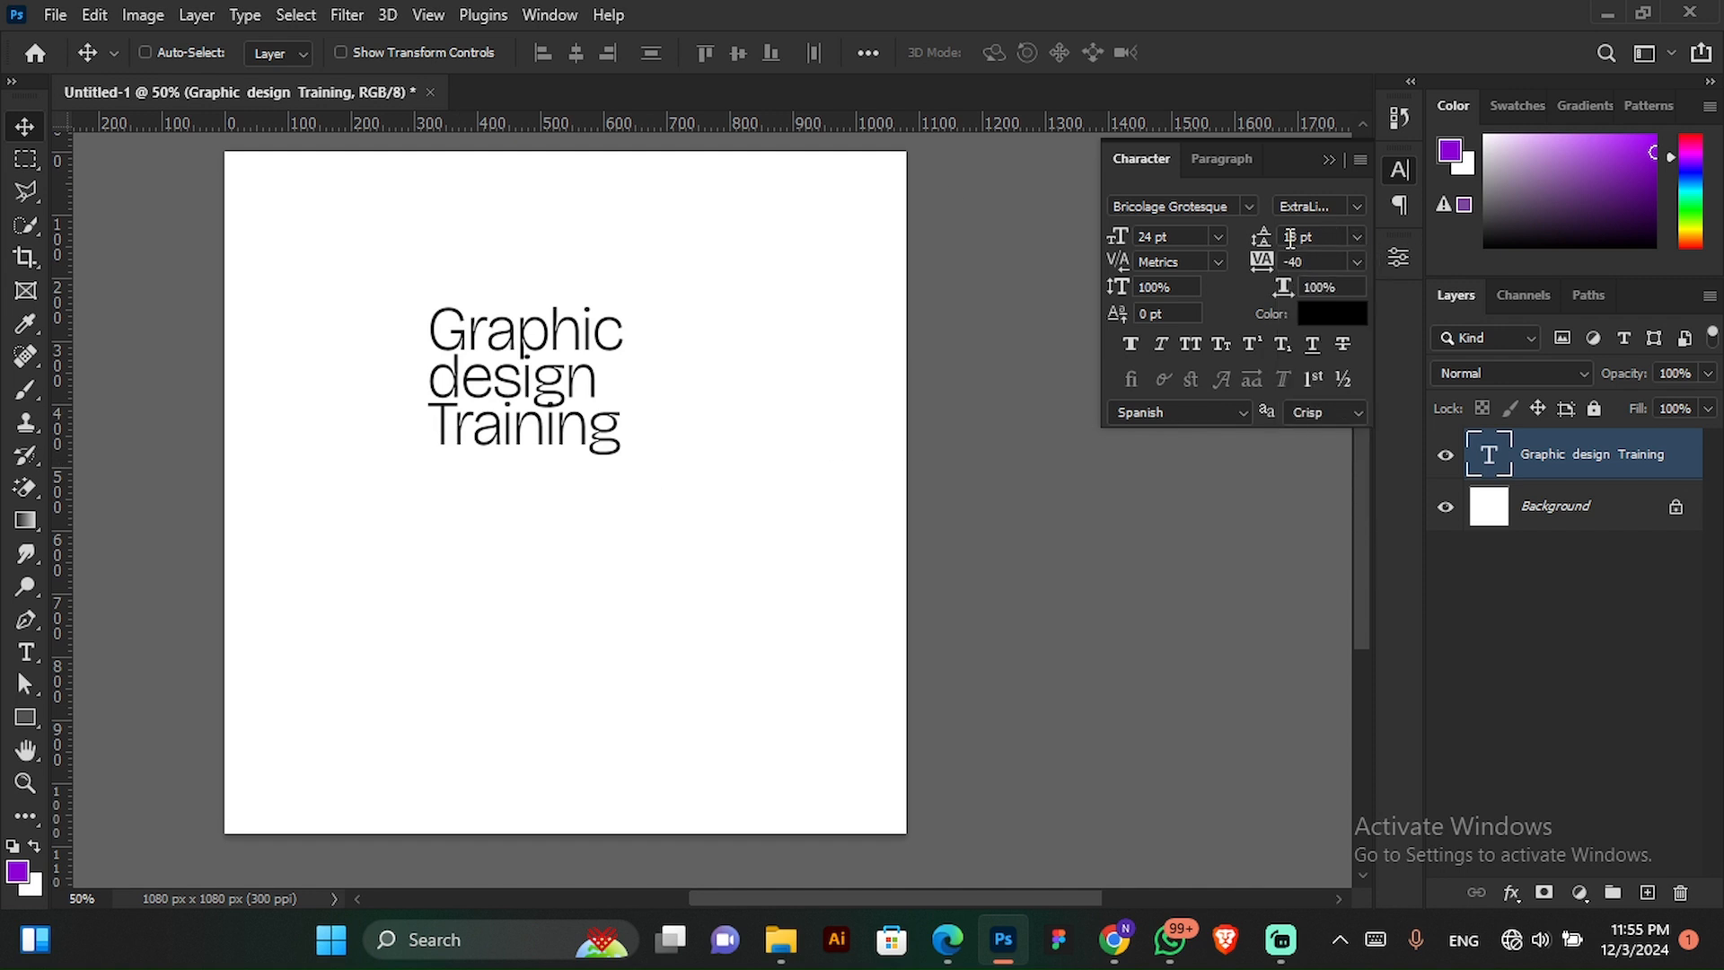
drag(1265, 236, 1262, 239)
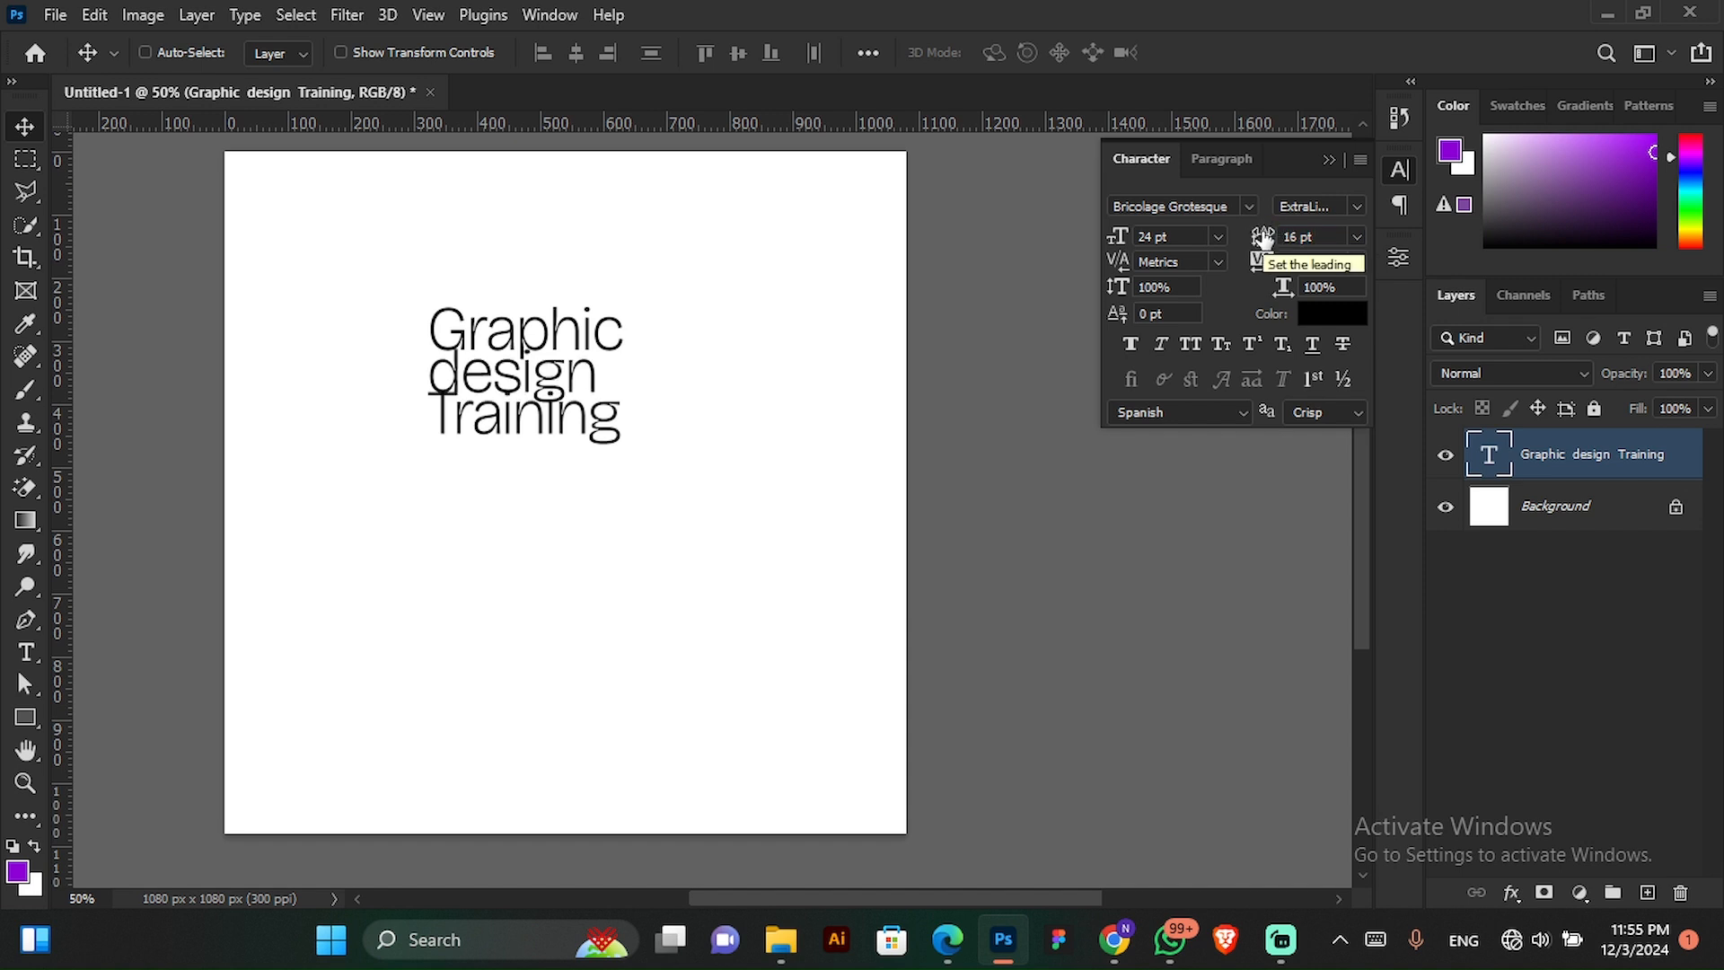
drag(1263, 238, 1290, 233)
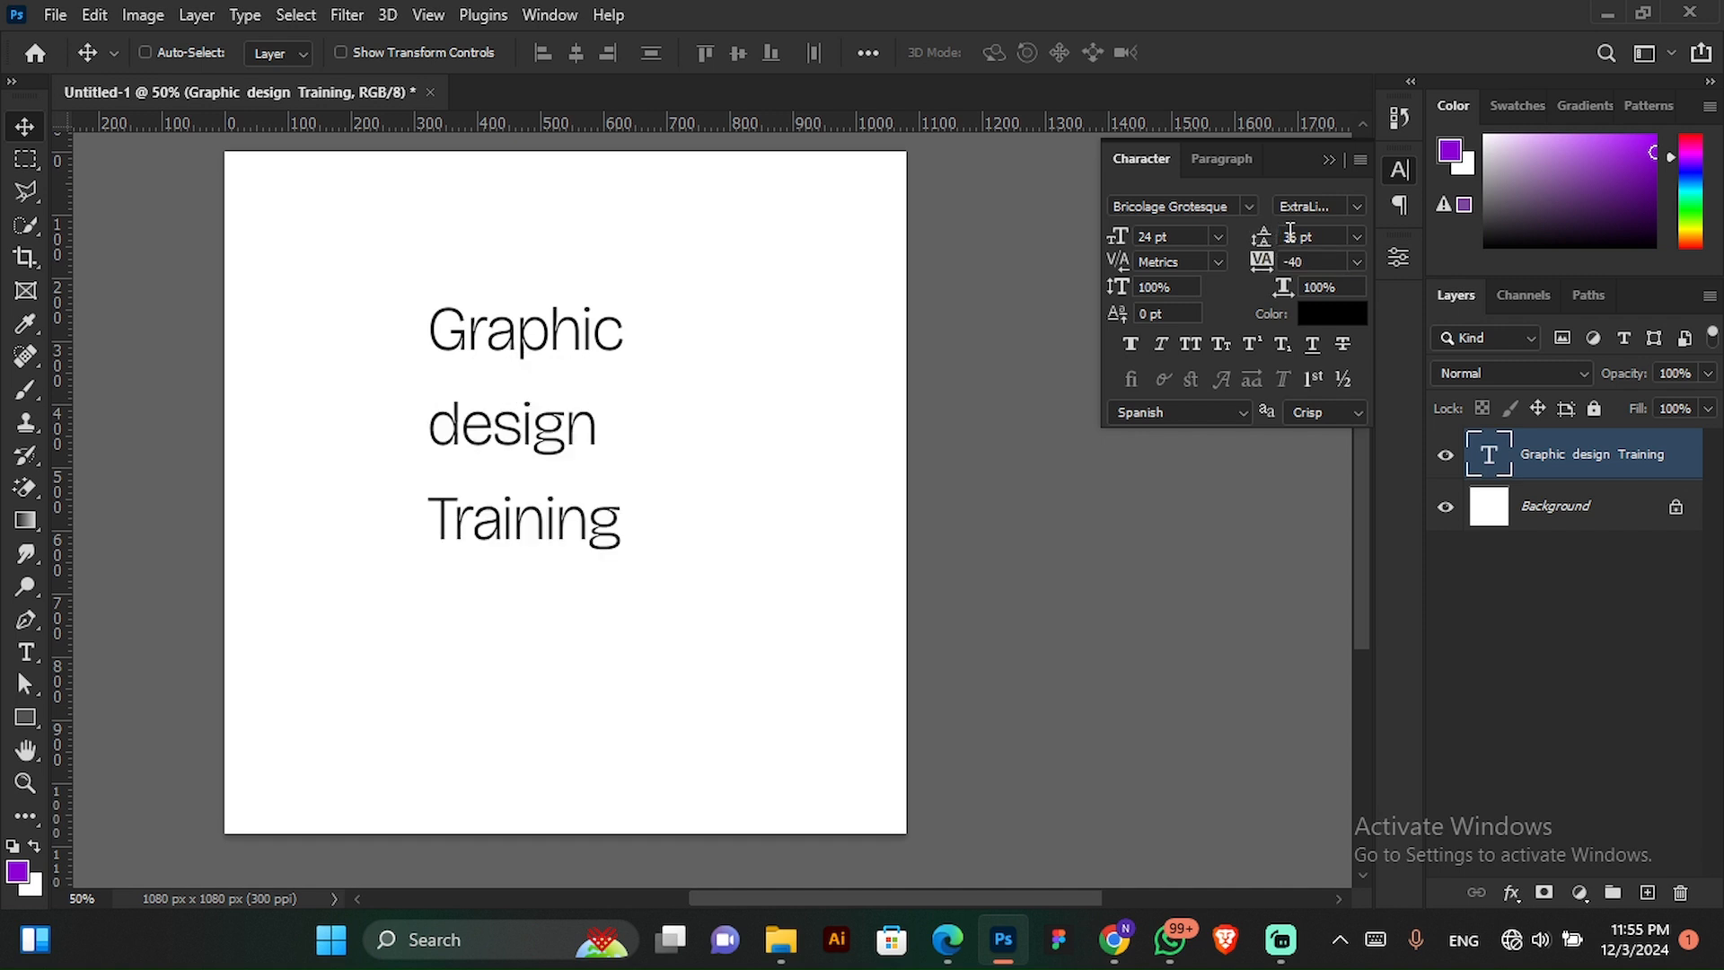
drag(1264, 236, 1245, 230)
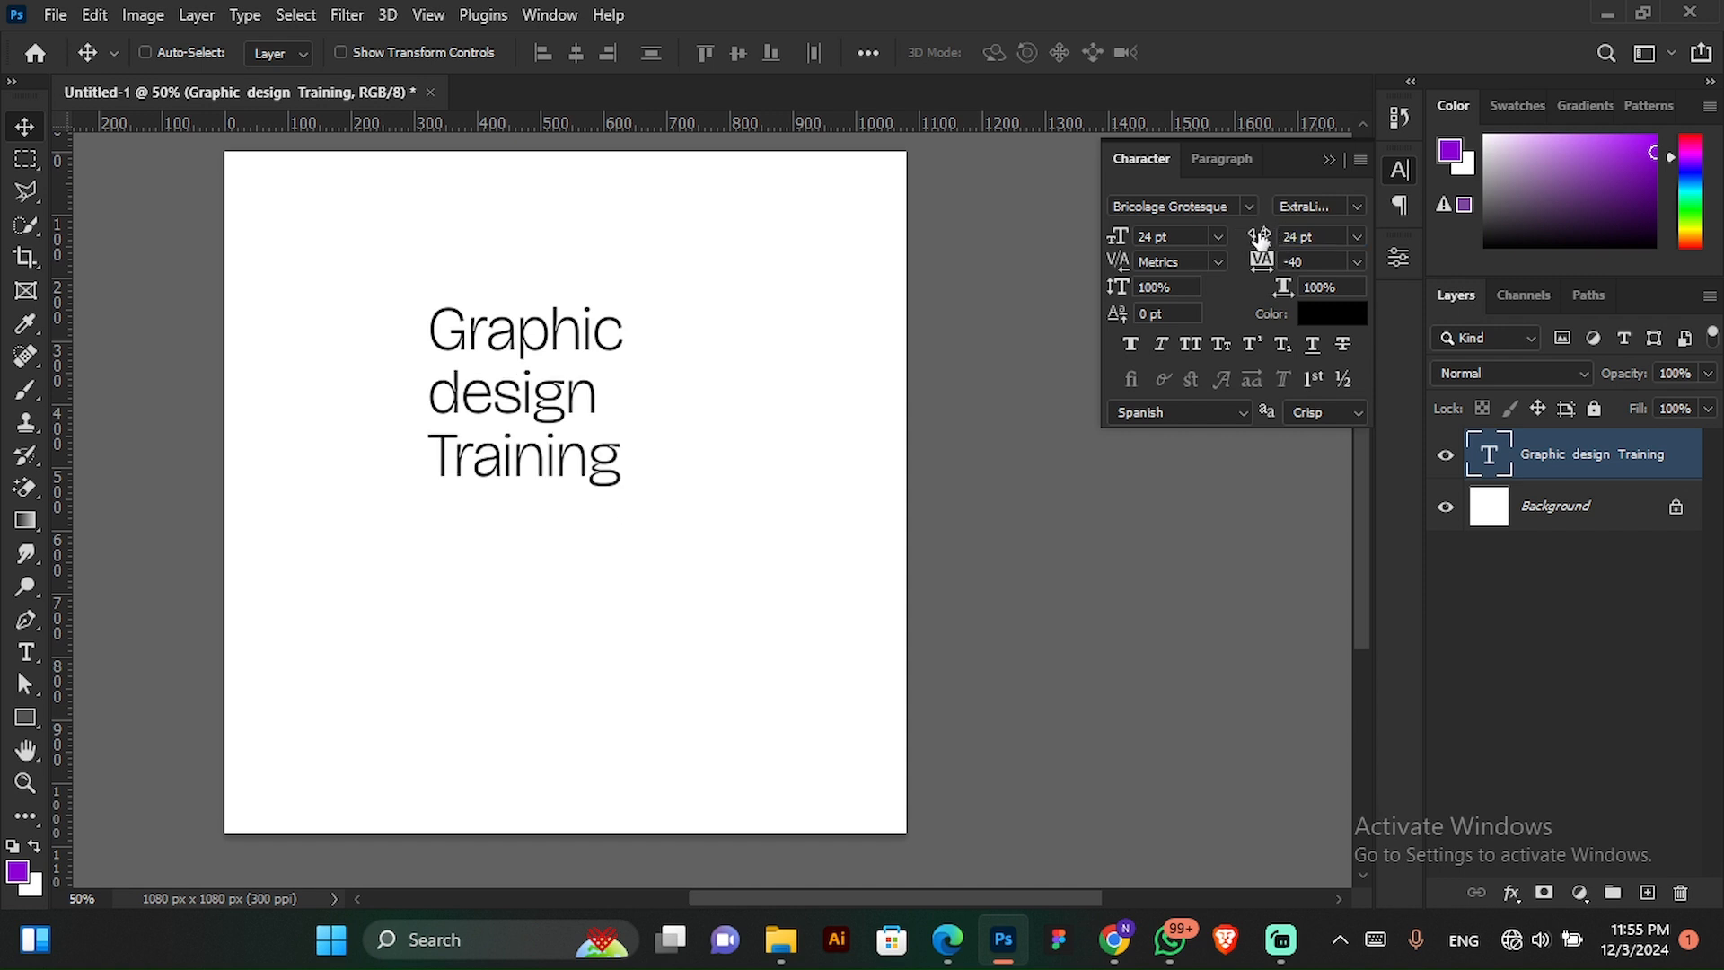
mouse_move(1261, 238)
mouse_down()
mouse_move(1287, 234)
mouse_move(1258, 241)
mouse_up()
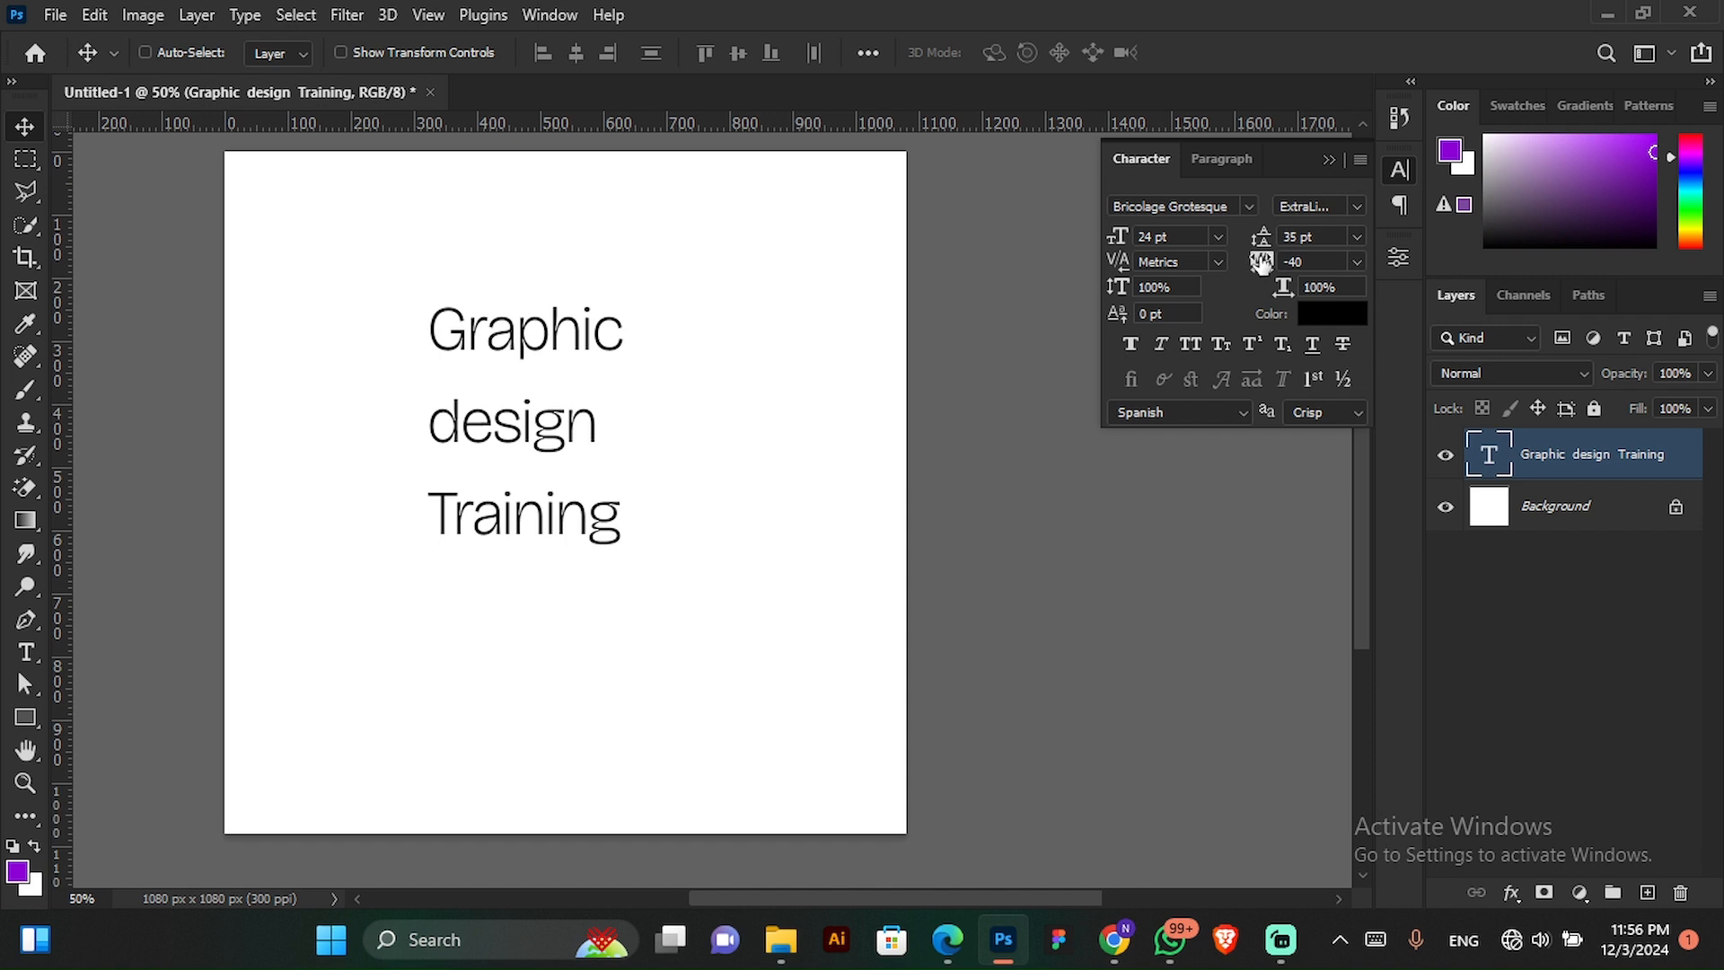
- Try a wide letter tracking of 440 on the text, and bring the tracking down to -20
click(1293, 261)
text(400)
key(Return)
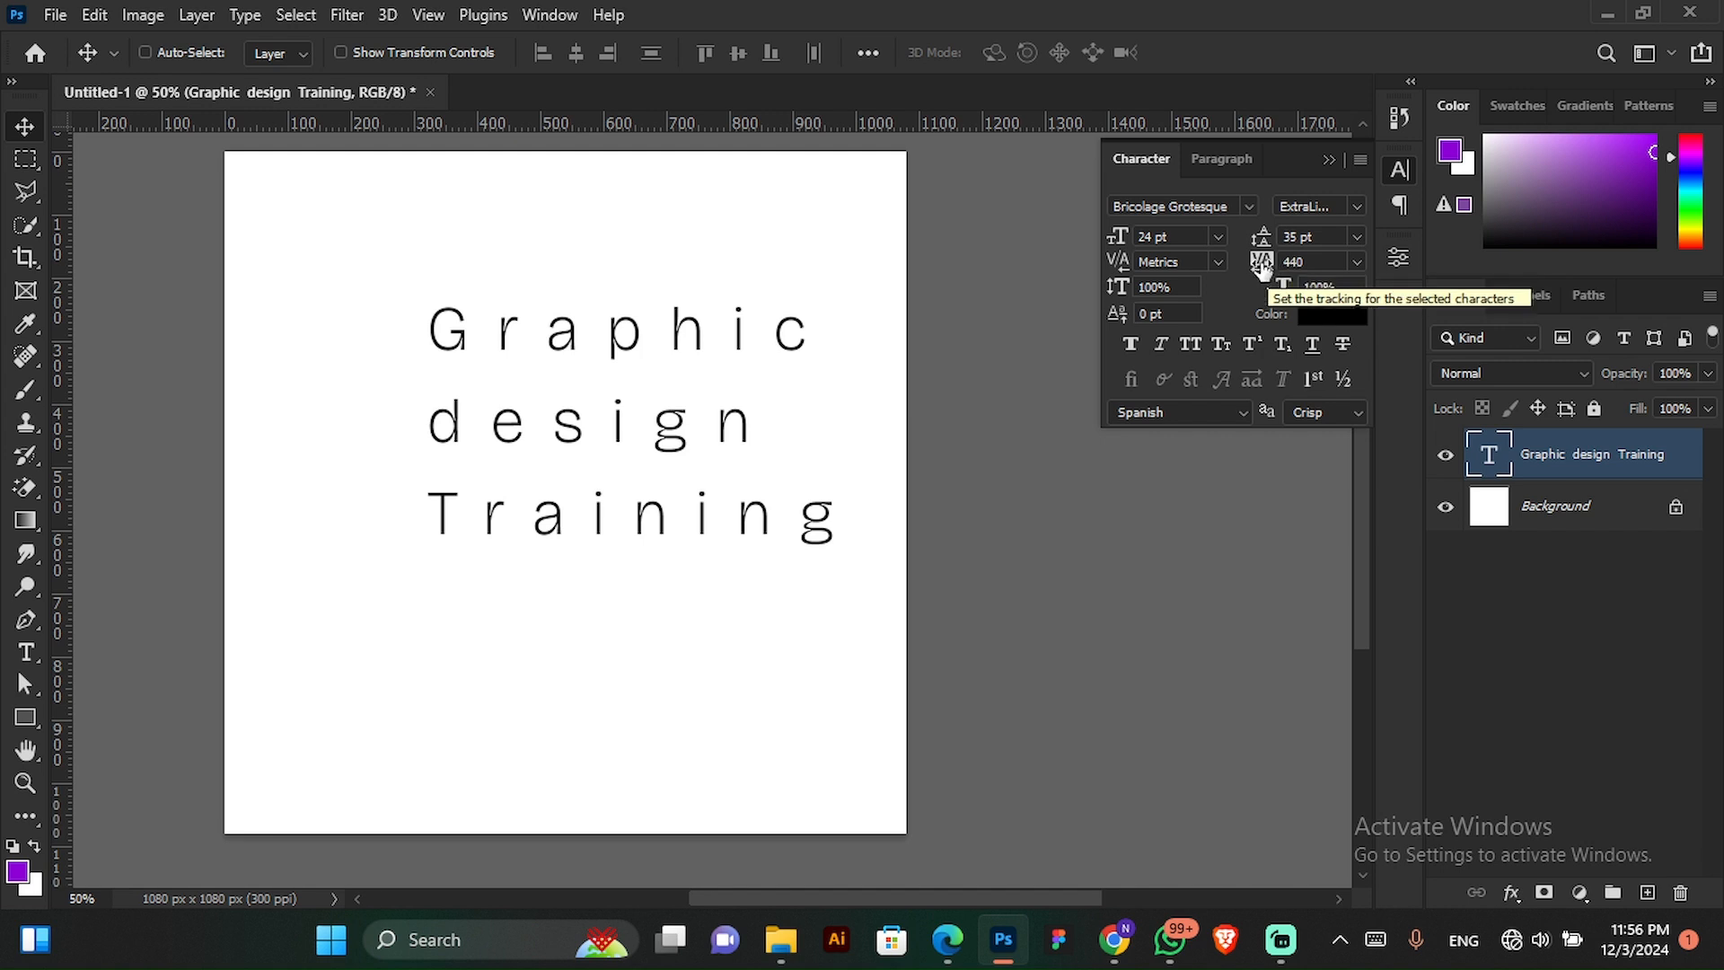
drag(1262, 260, 1245, 265)
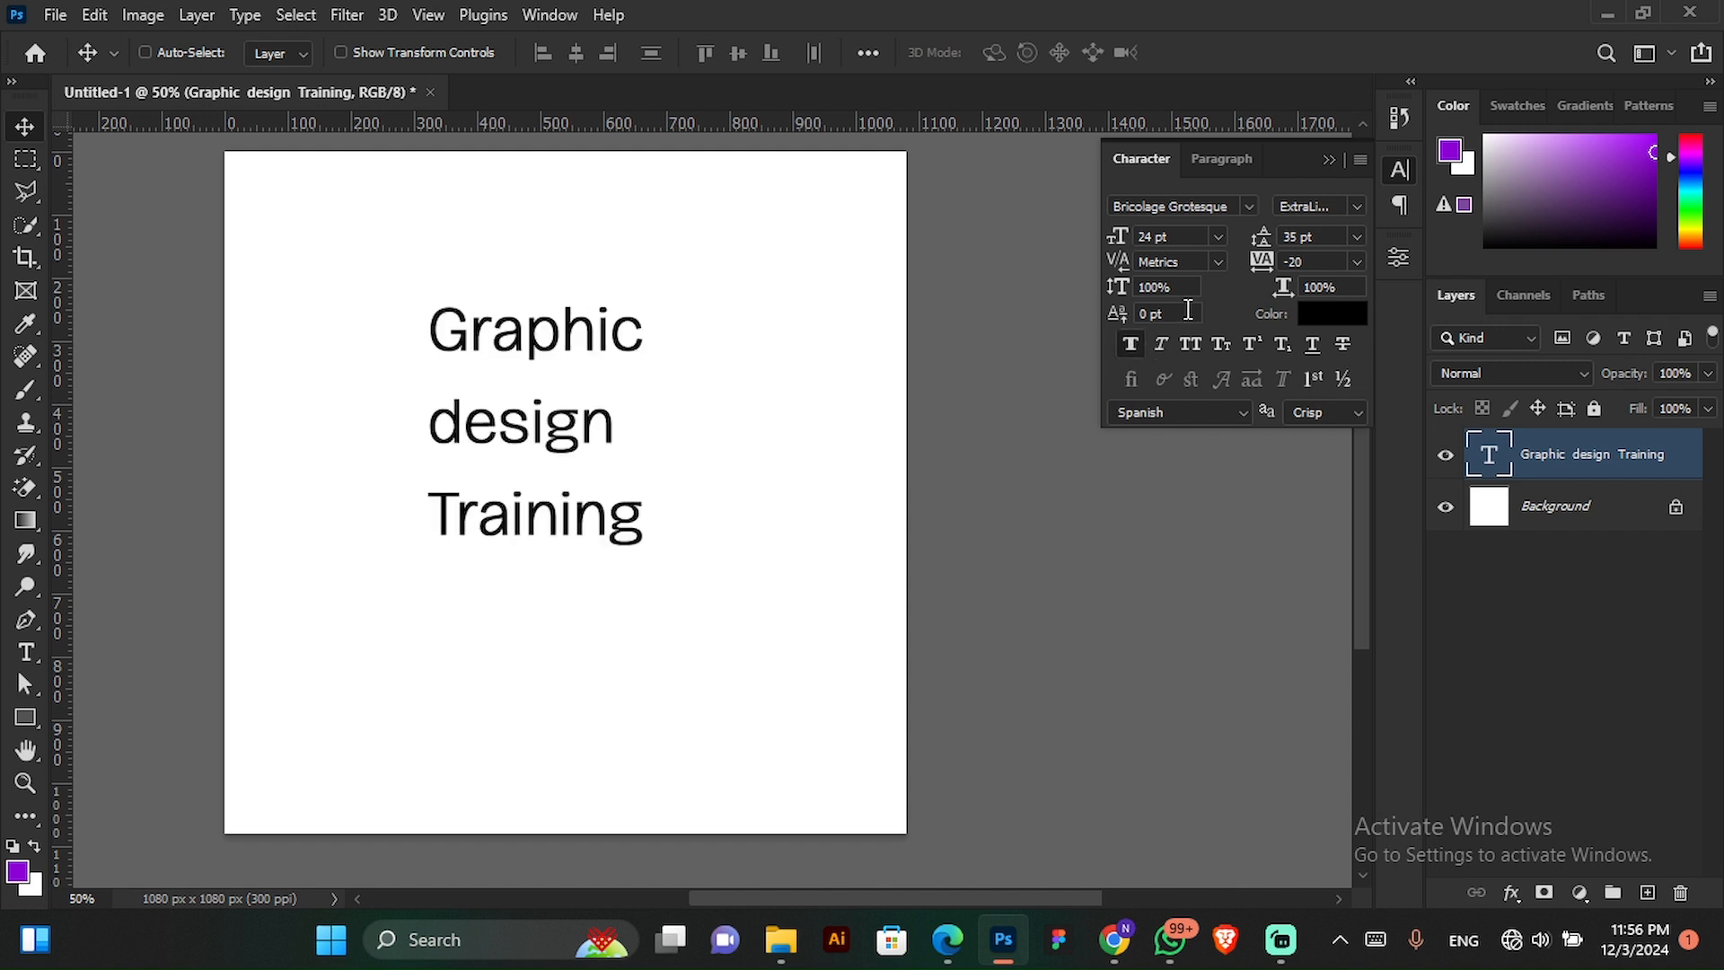
- Turn off faux bold on the text, and apply and remove faux italic
click(1129, 347)
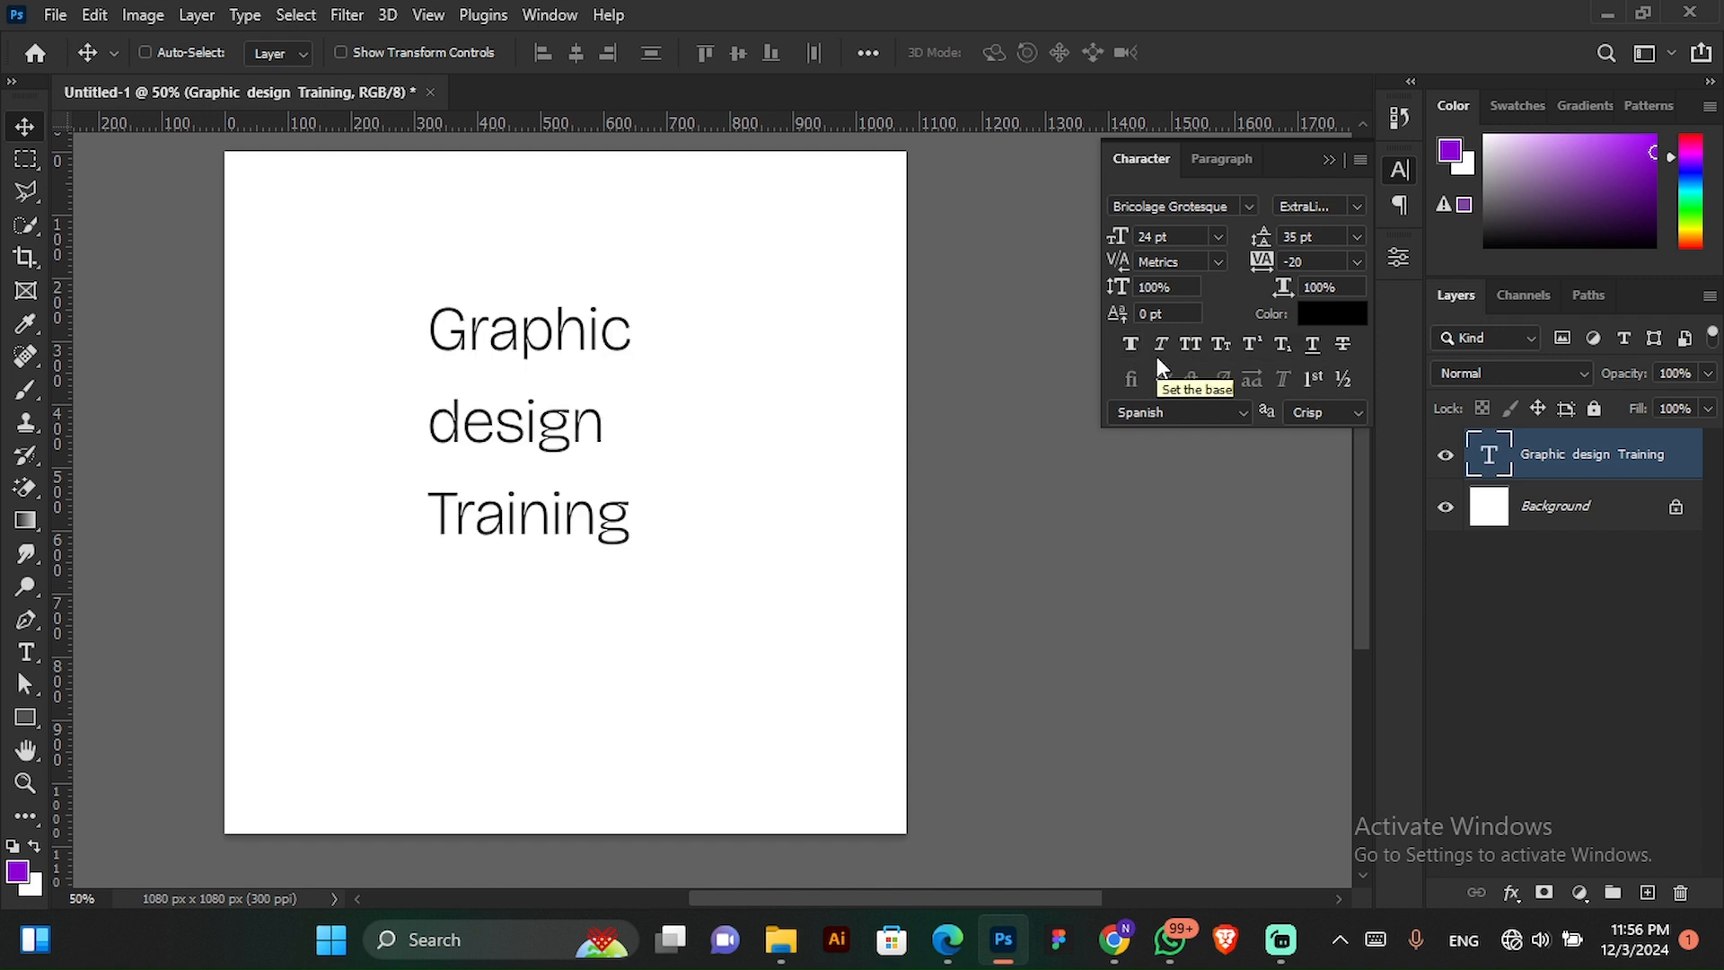
click(1161, 345)
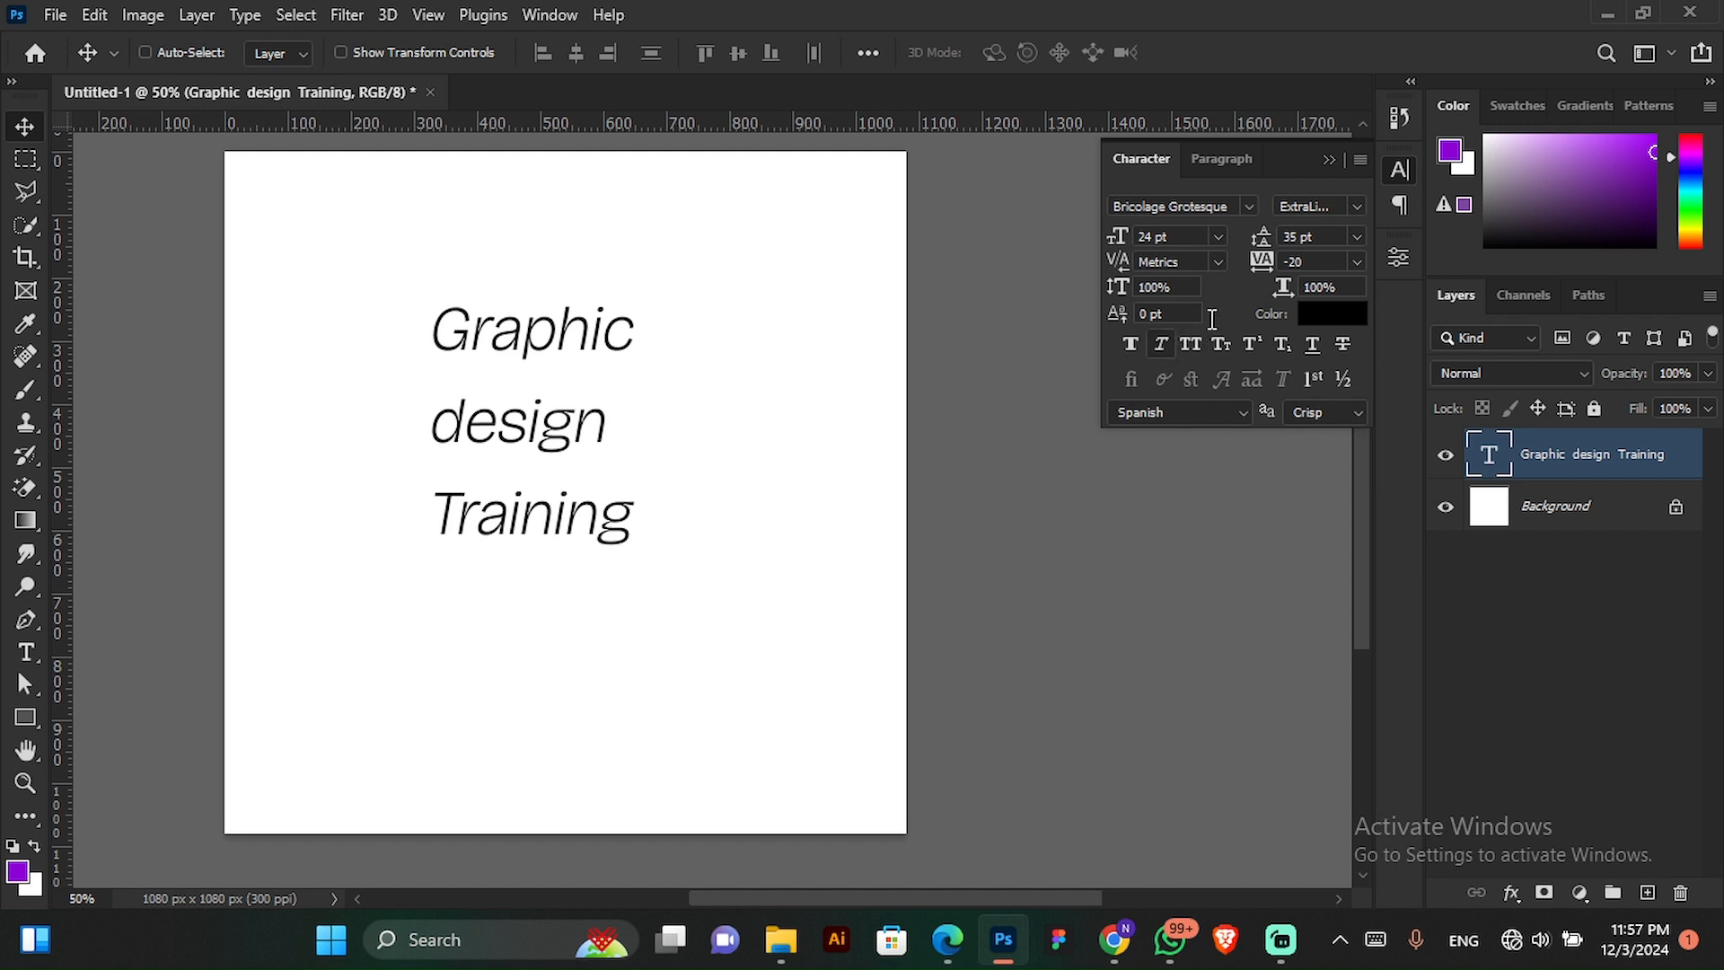
click(1161, 345)
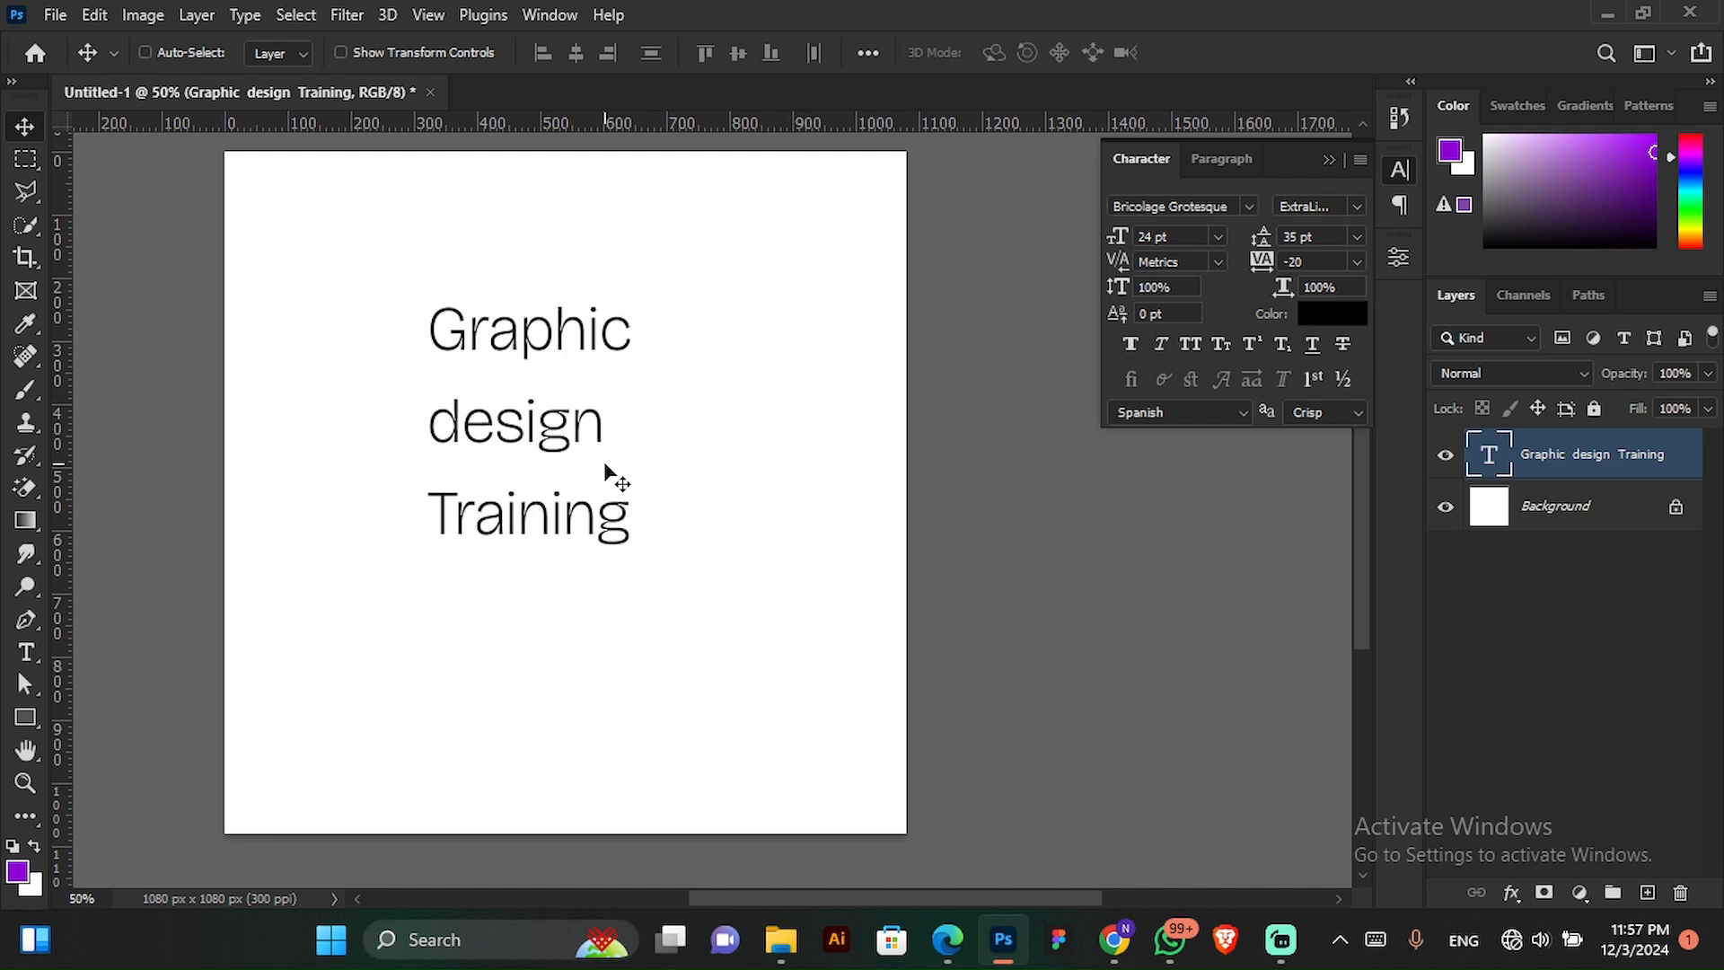
- Format the text in all caps with underline, and try strikethrough and undo it
click(1191, 344)
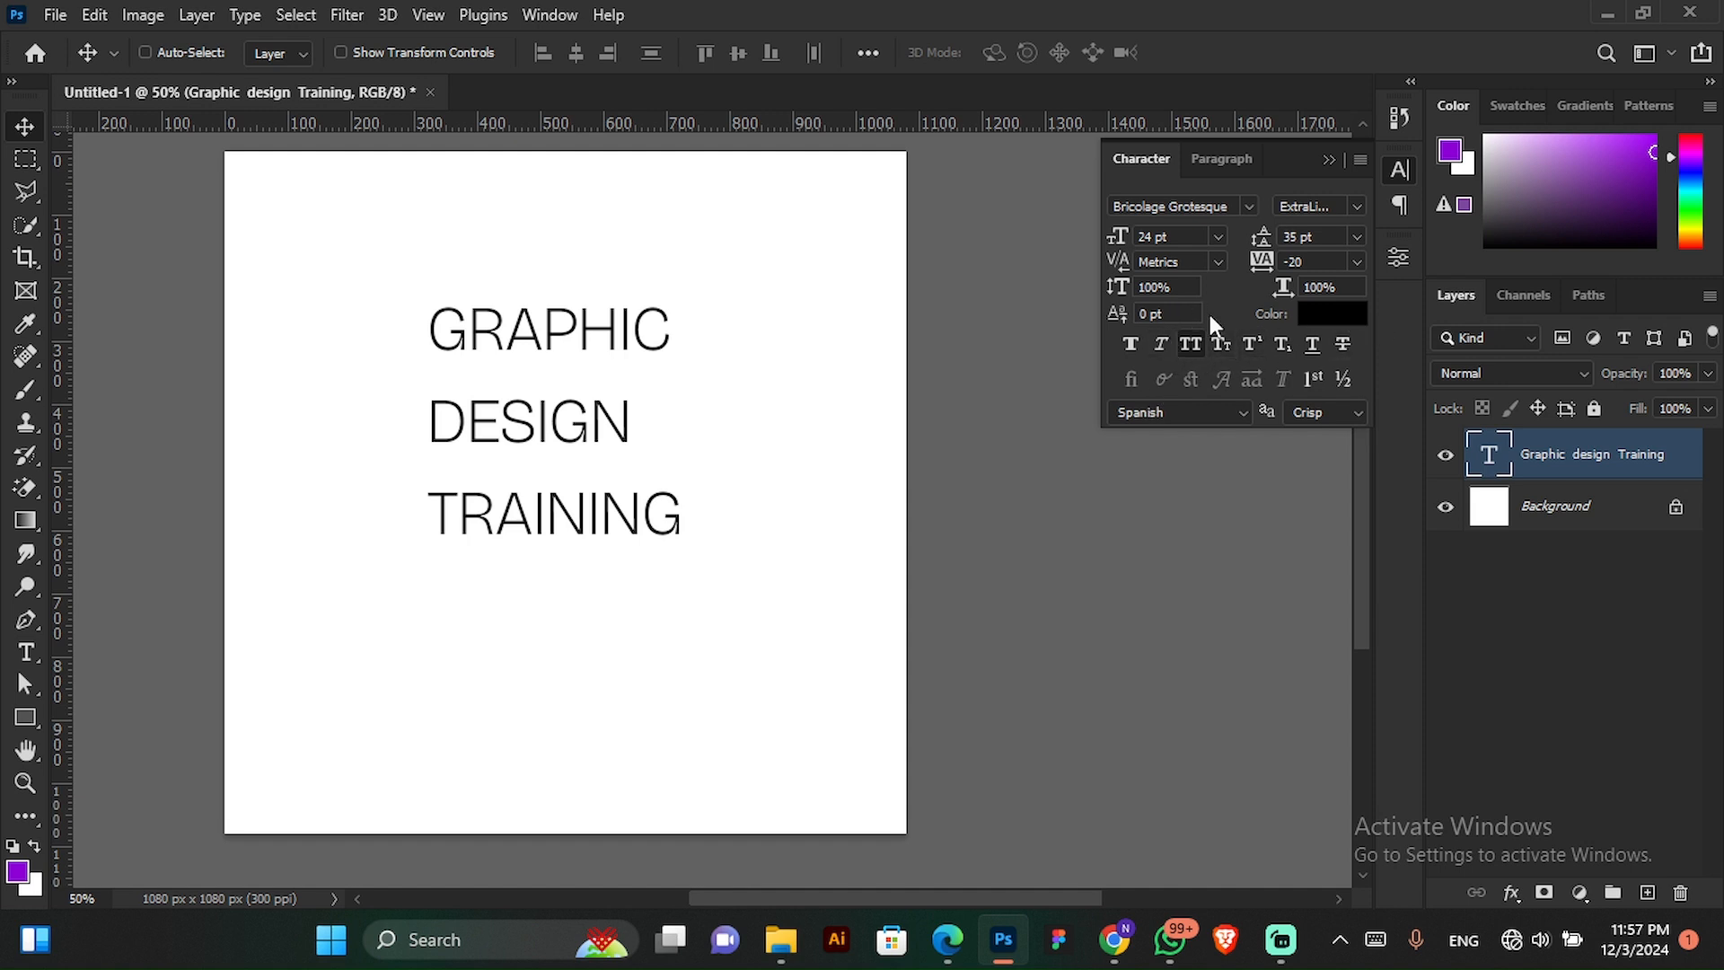
click(1319, 345)
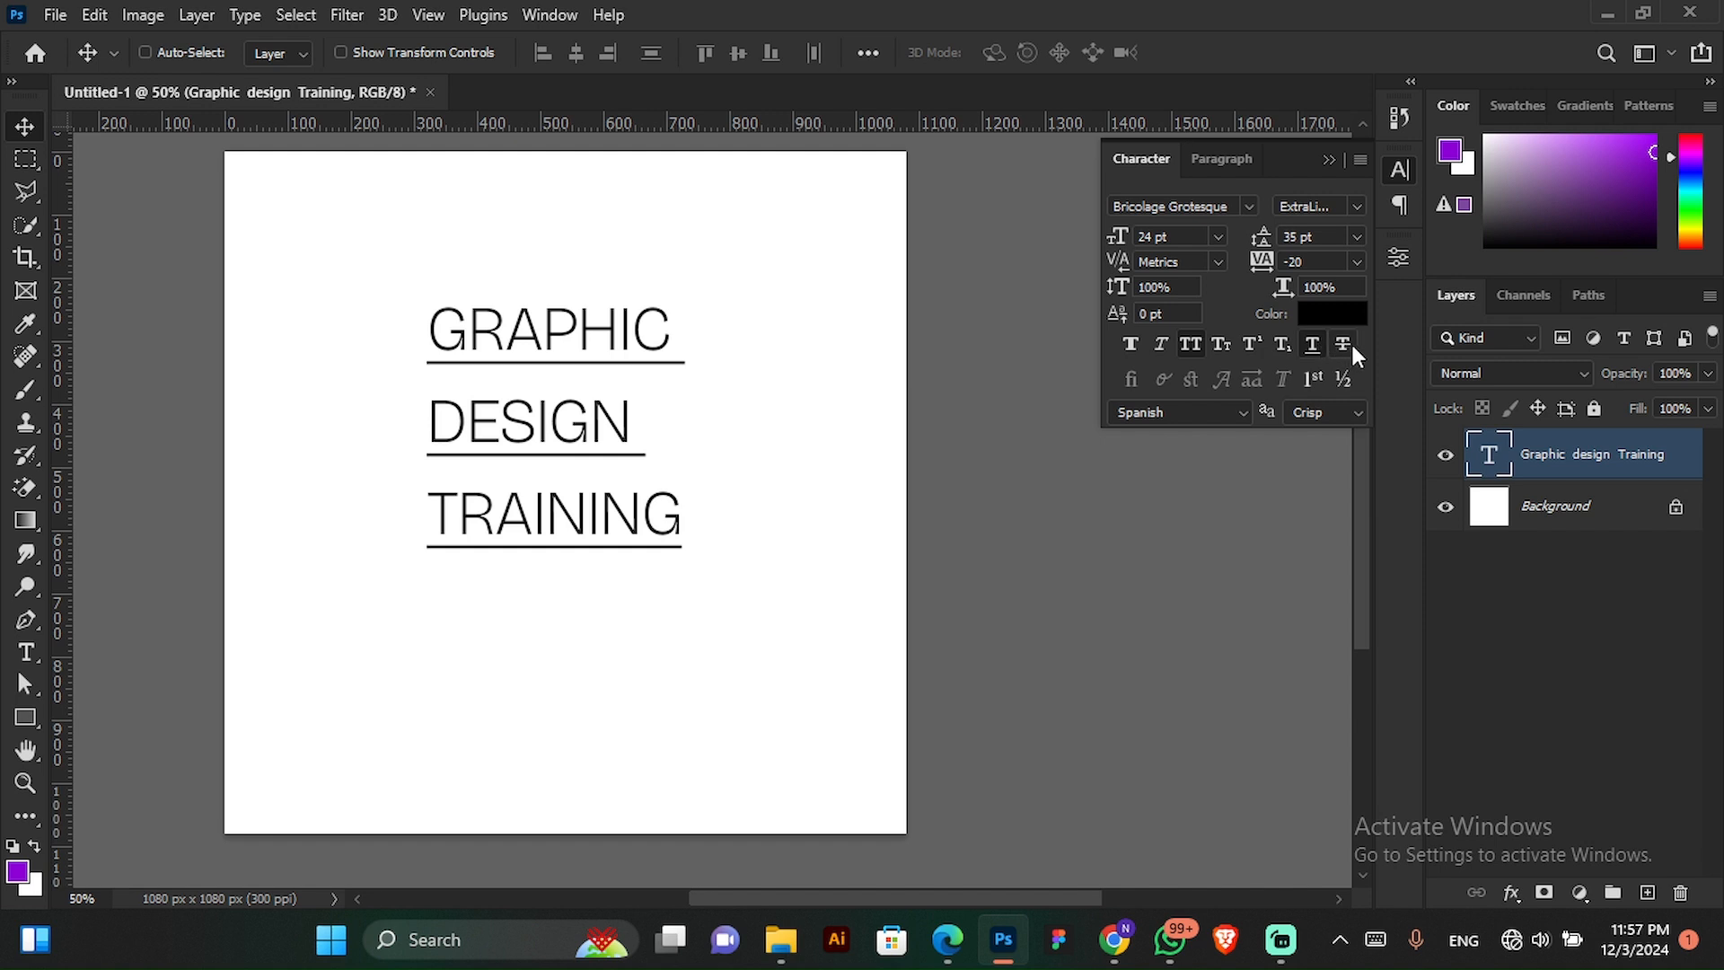
click(1345, 346)
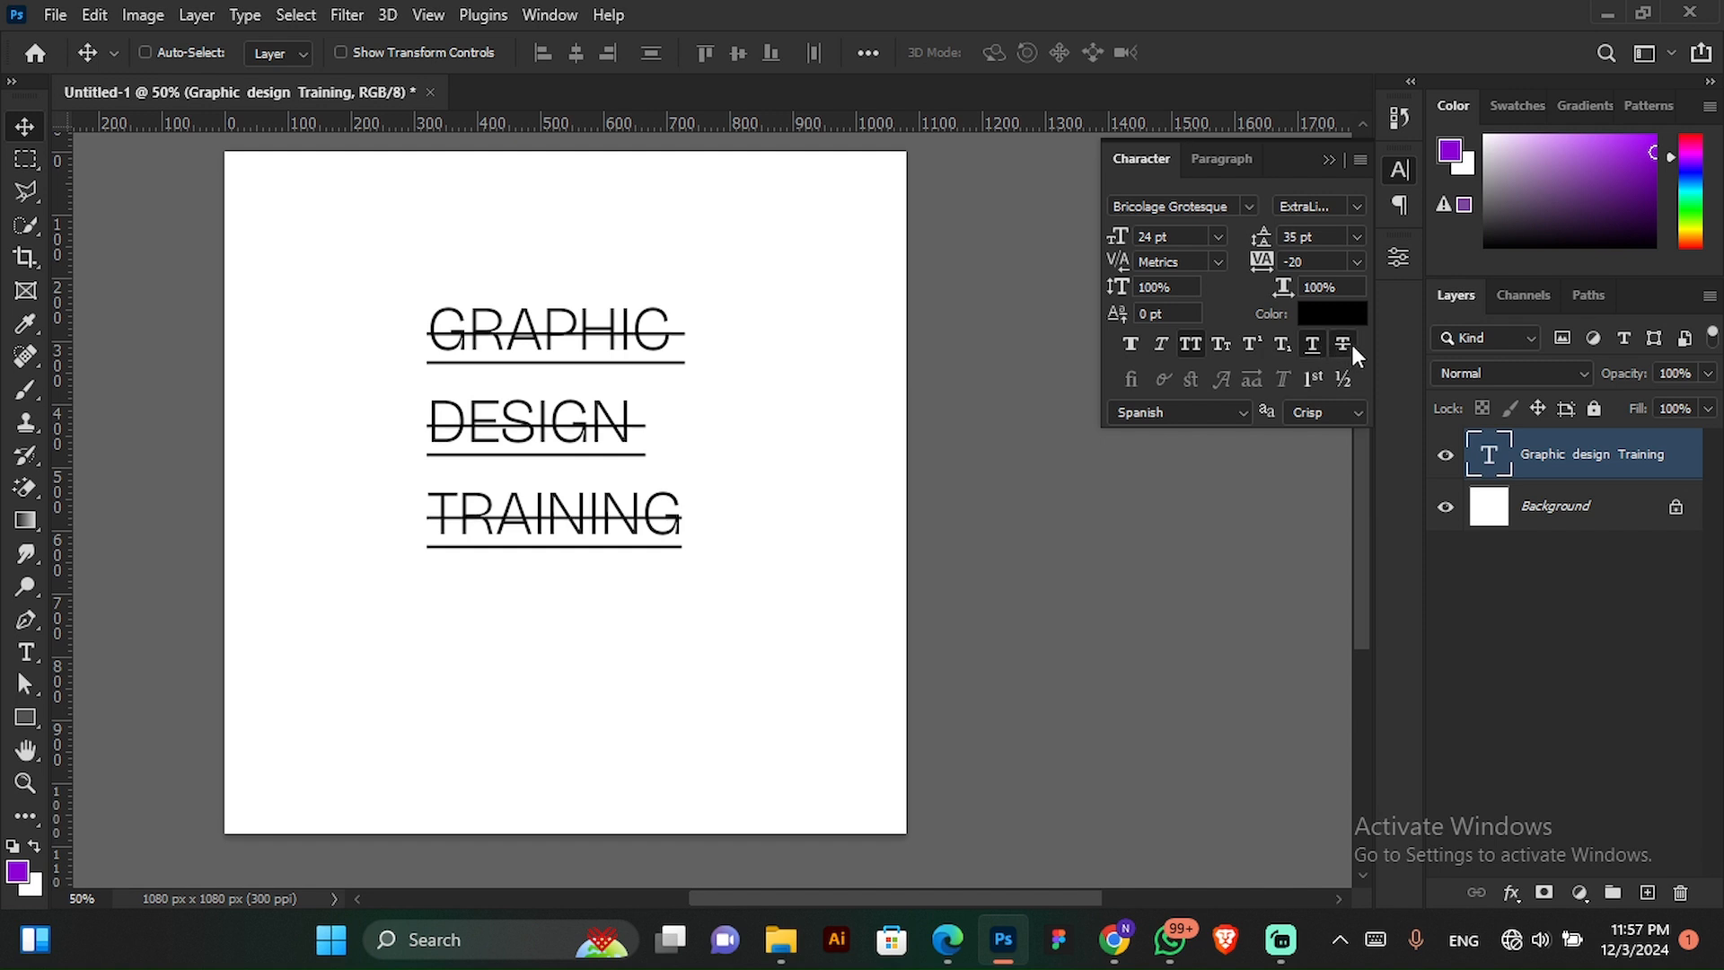
key(ctrl+z)
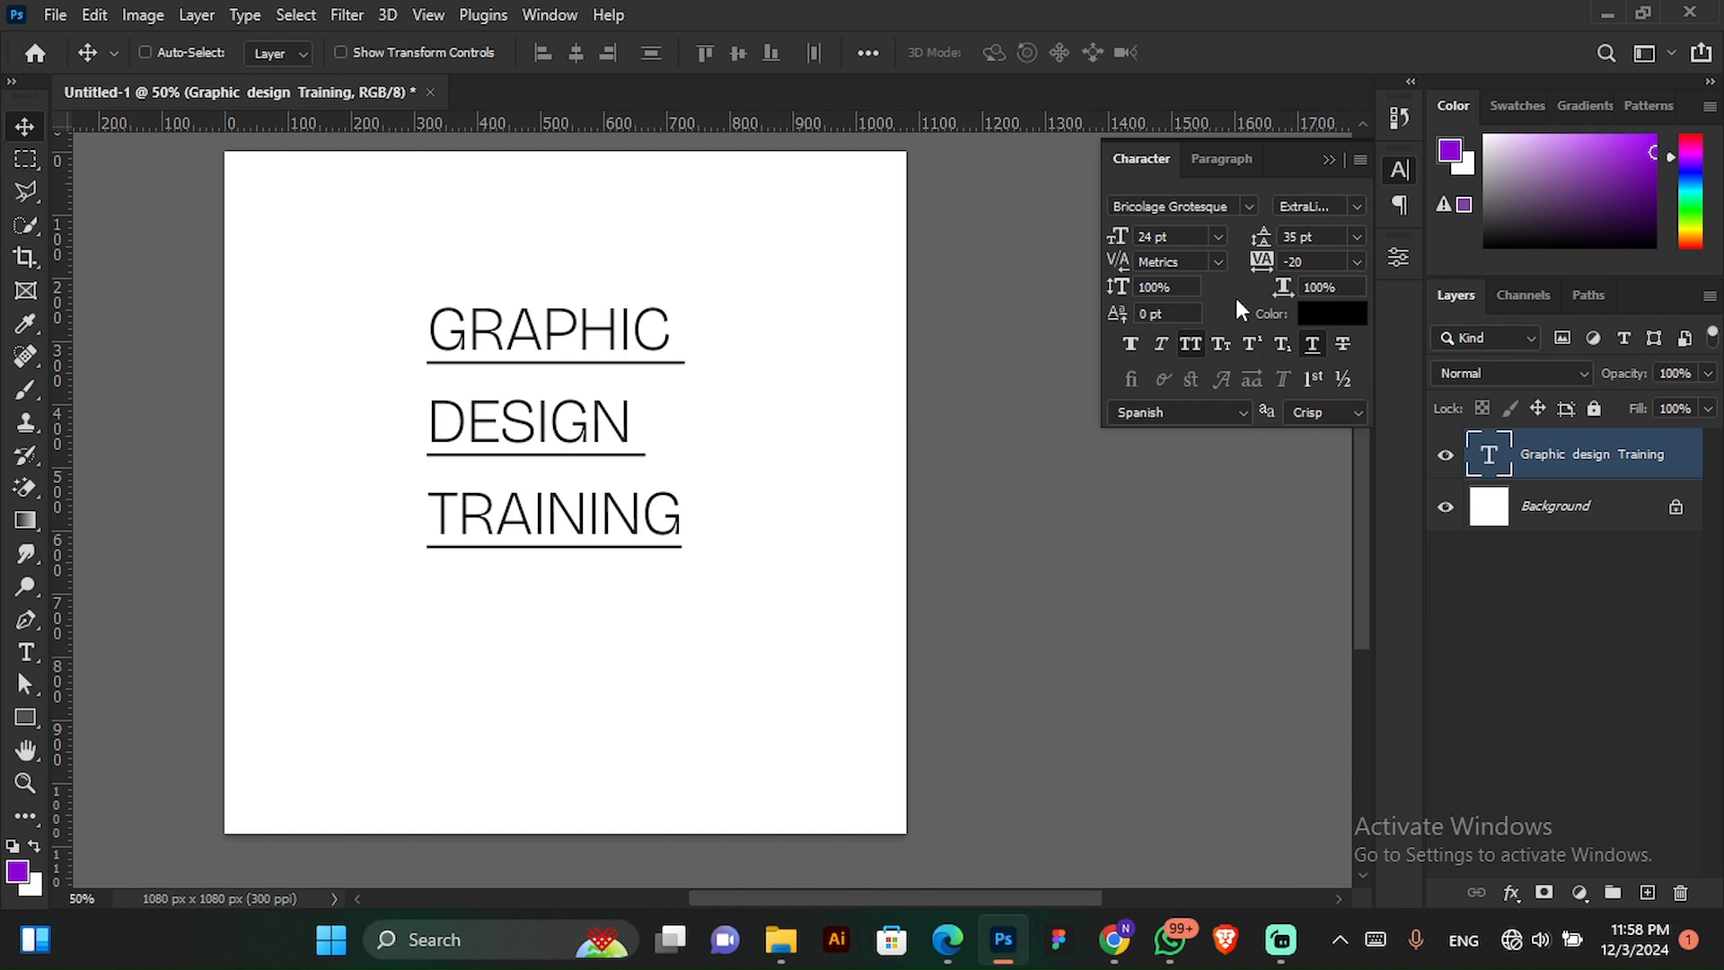
- Change the colour of the whole text to red f20000
click(1344, 324)
drag(1359, 504, 1413, 415)
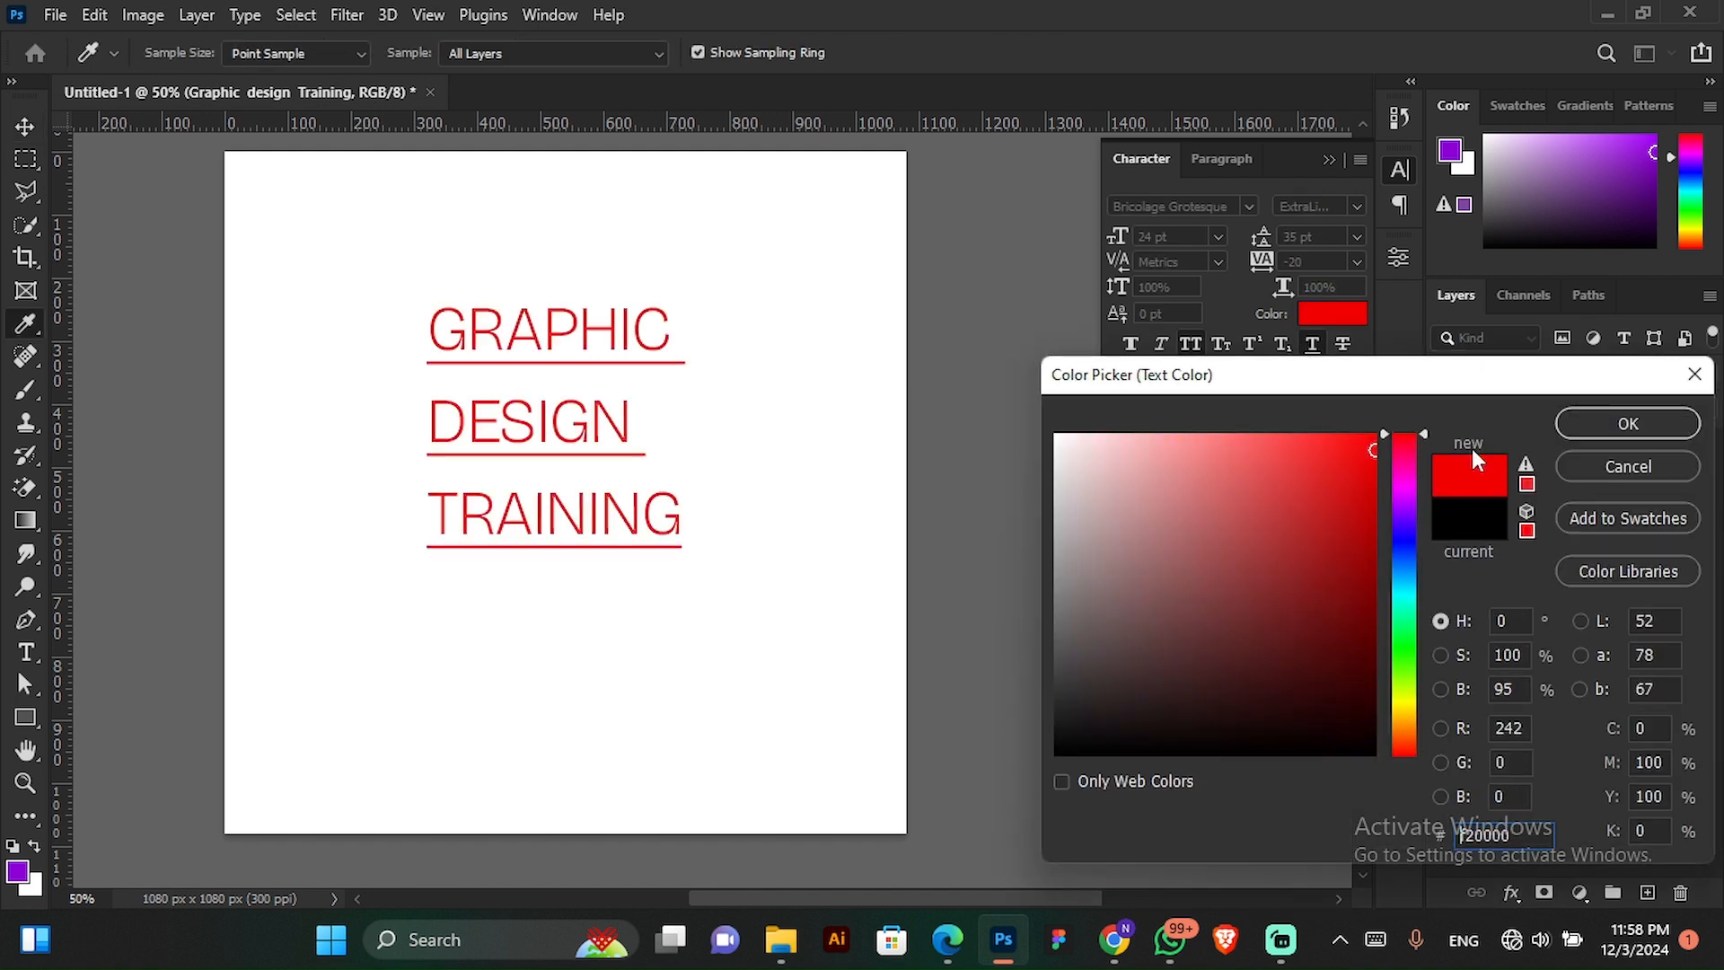
click(1623, 426)
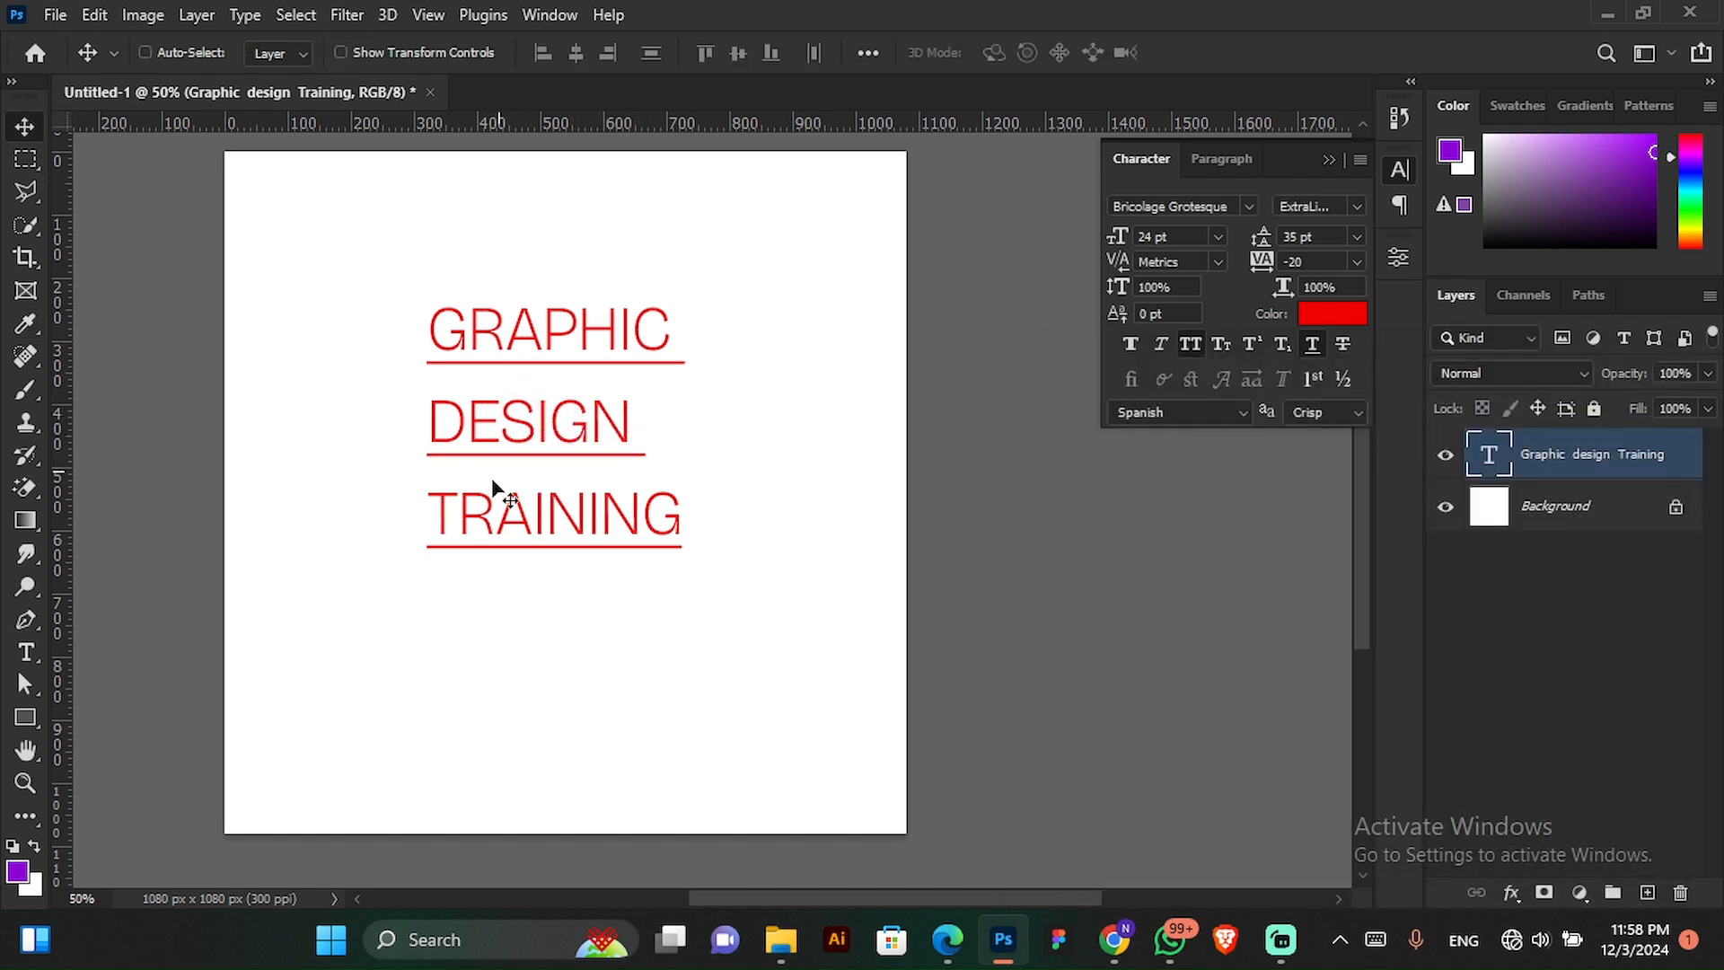
- Recolour only the word "TRAINING" on the third line to black 000000 and commit the text edit
double_click(453, 507)
key(ctrl+a)
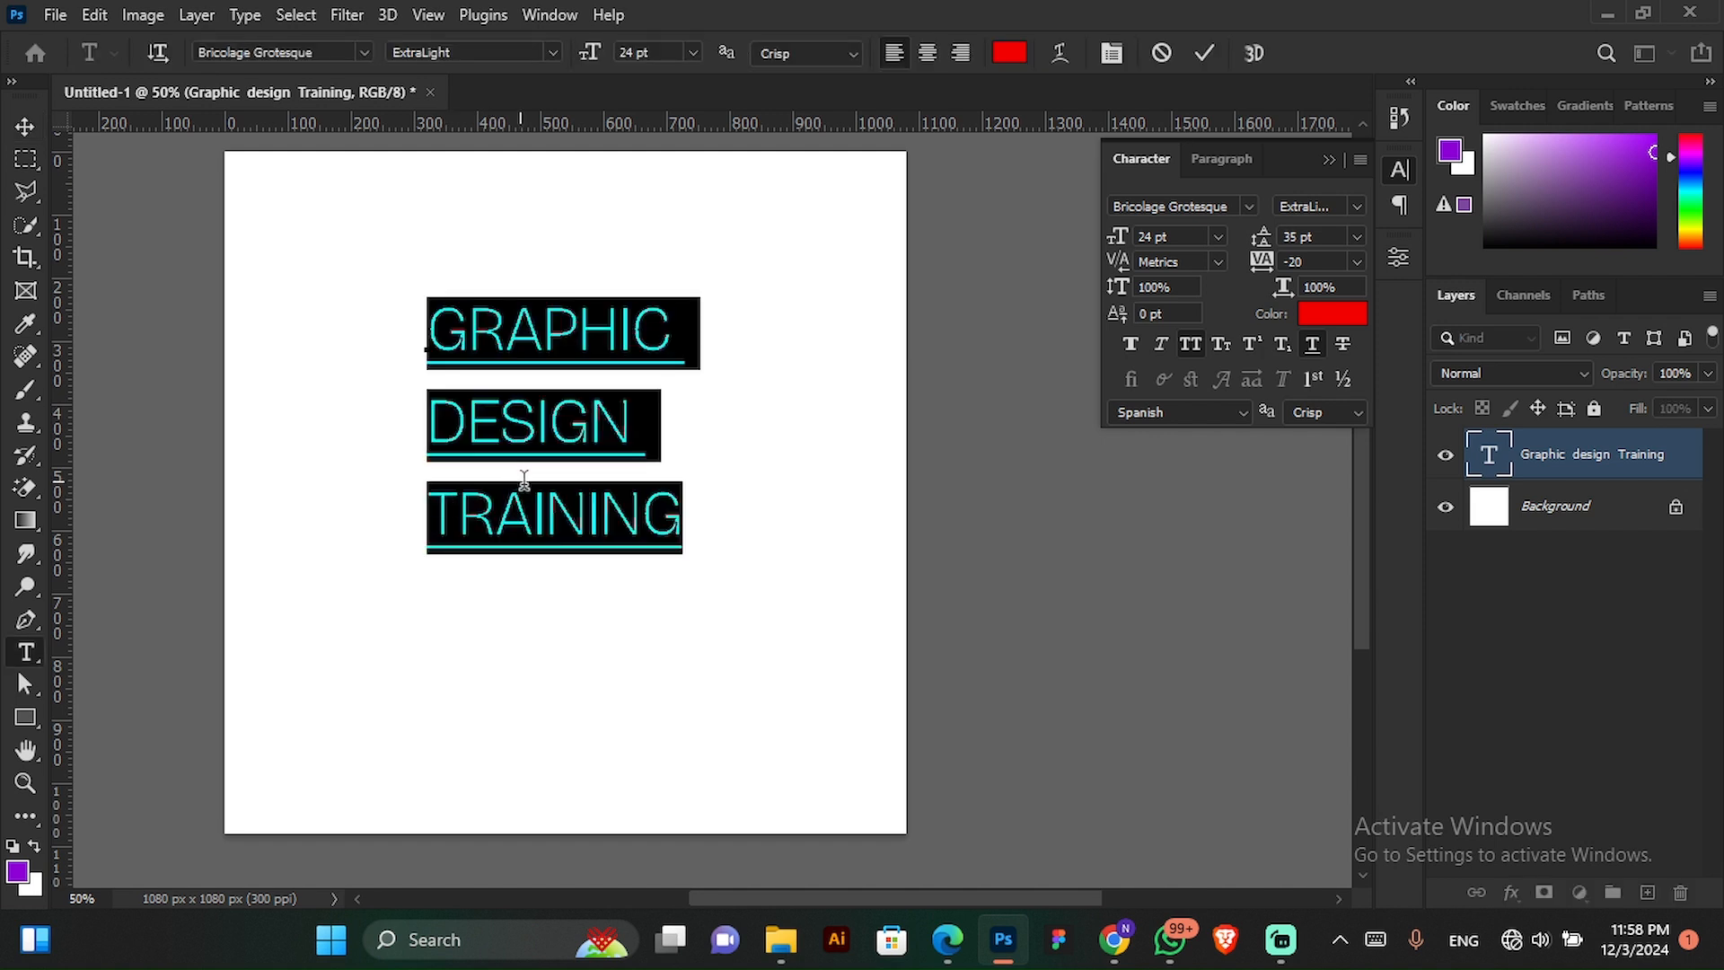
drag(426, 492, 691, 497)
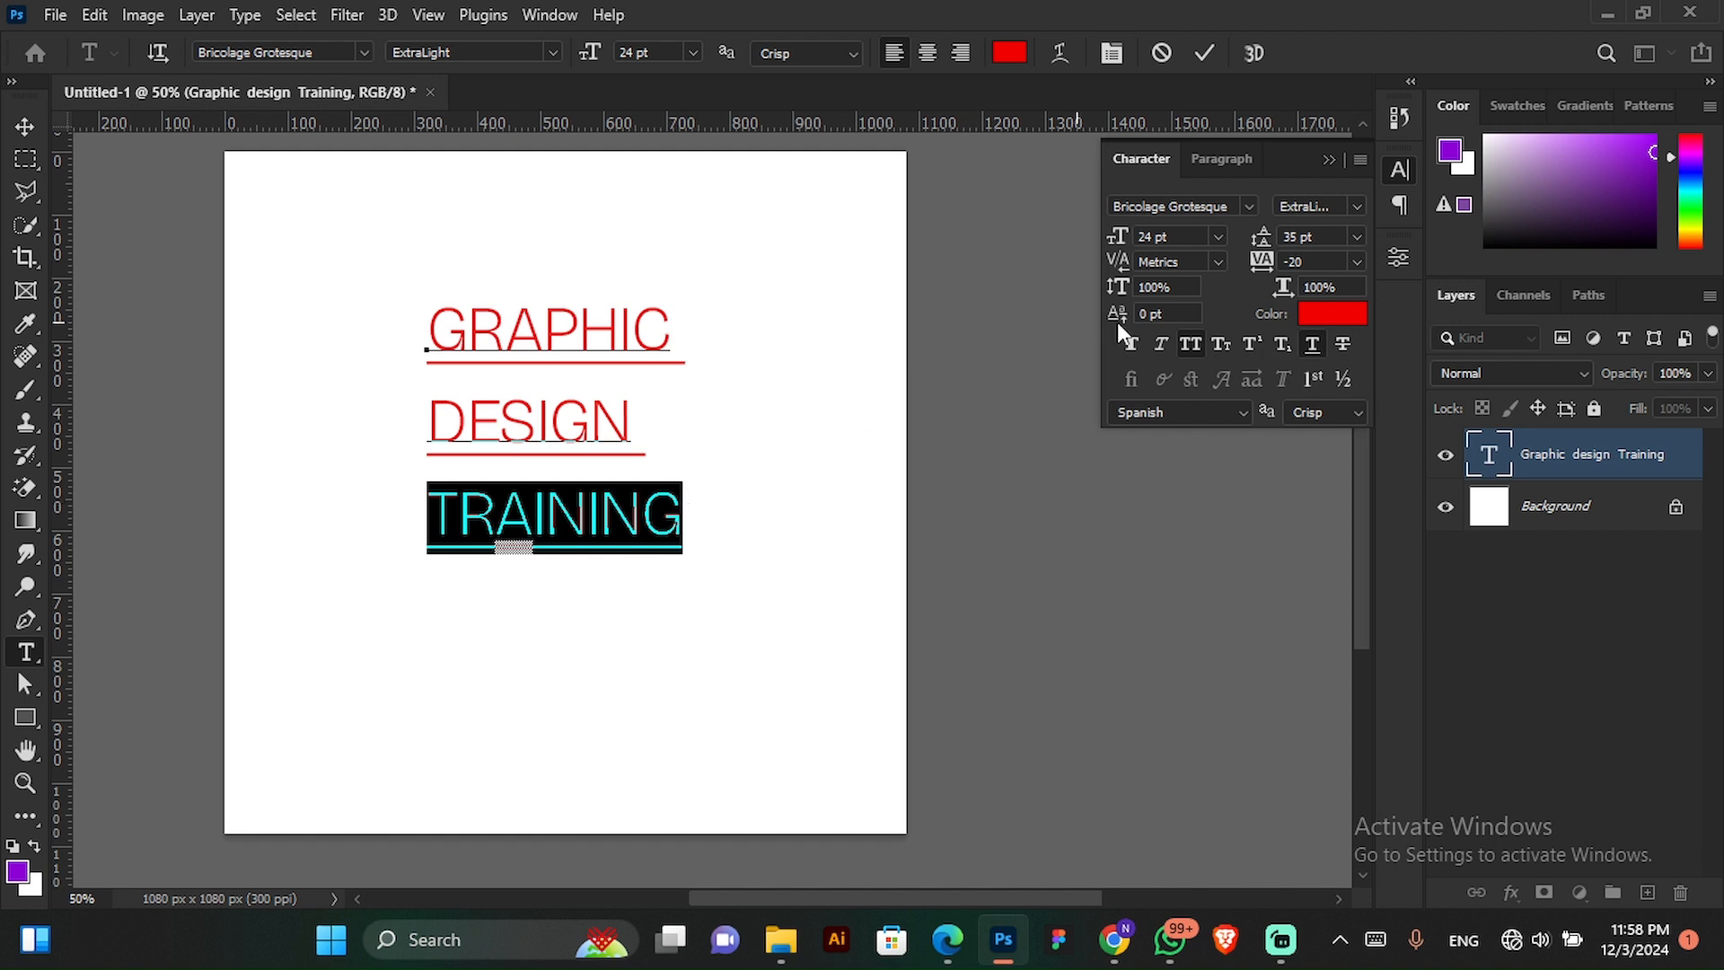
click(1338, 321)
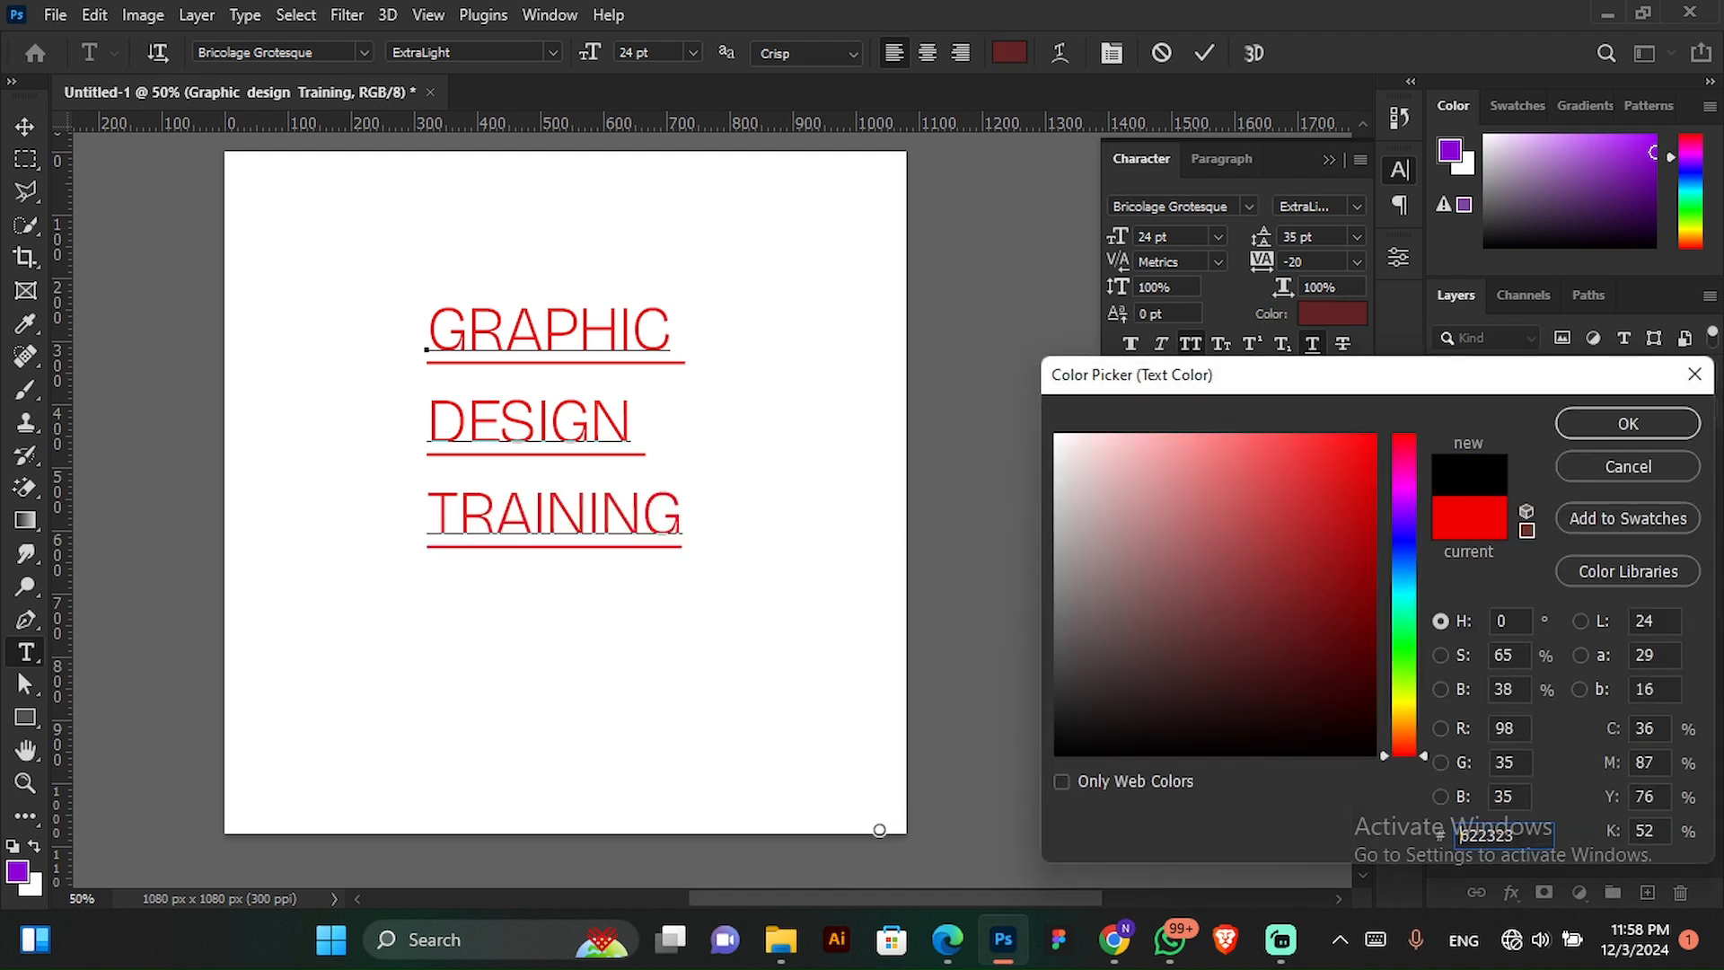
drag(879, 830, 882, 829)
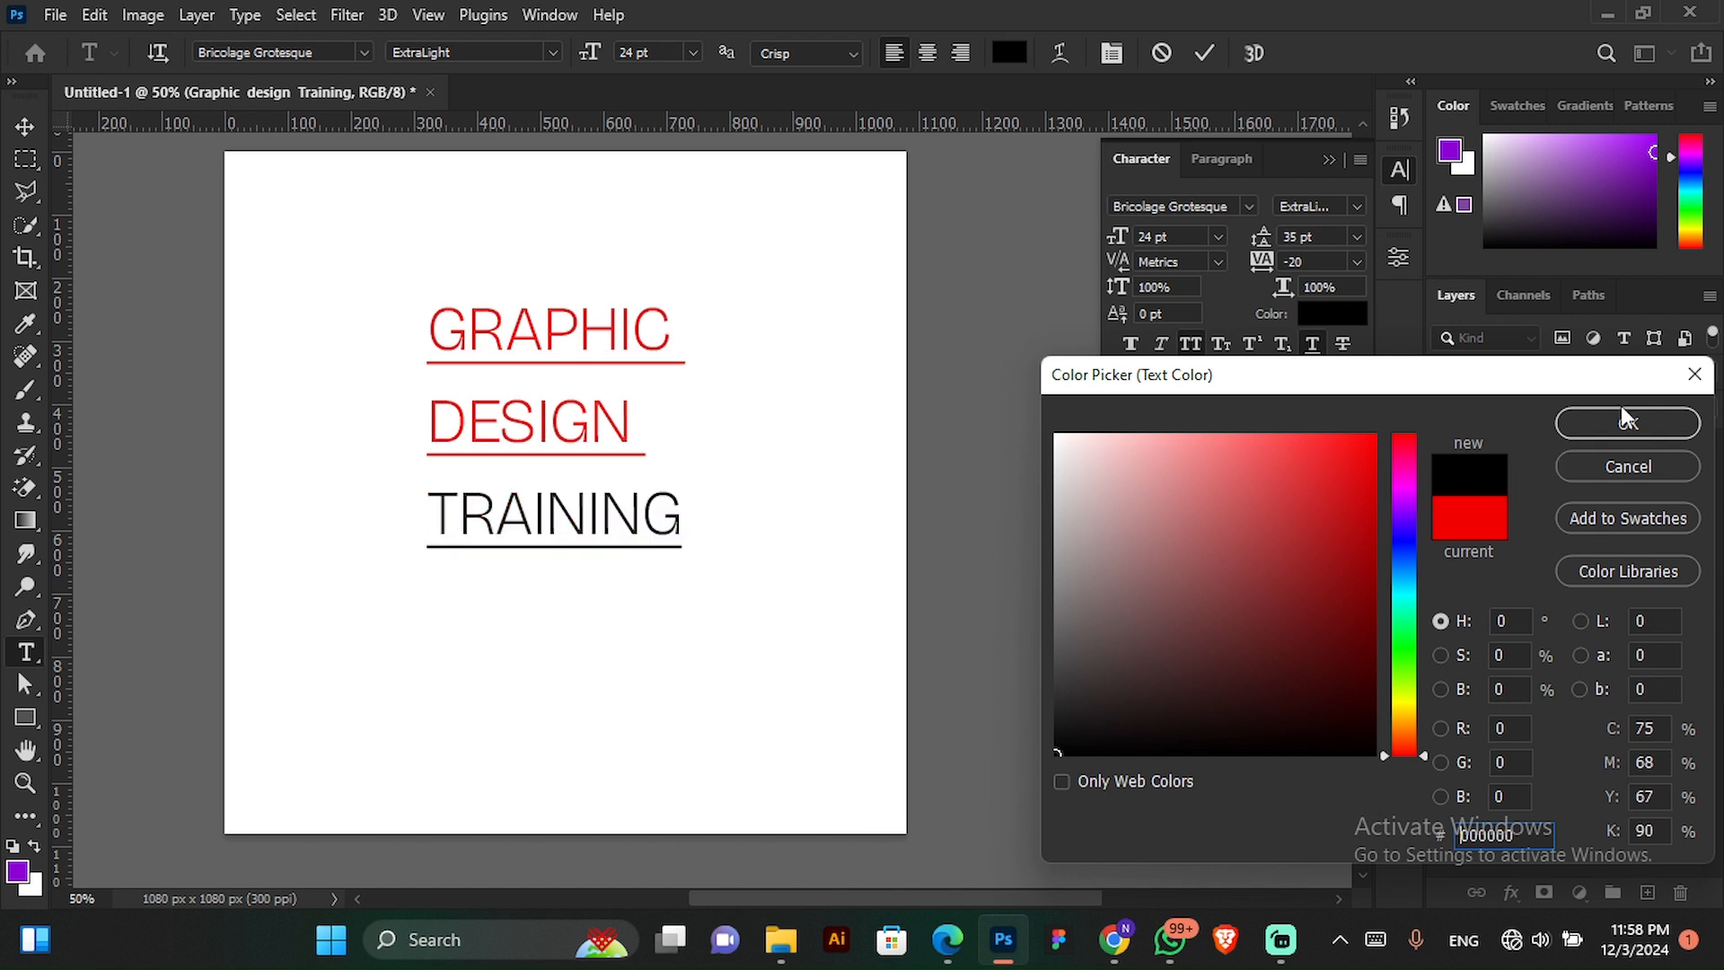
click(1596, 423)
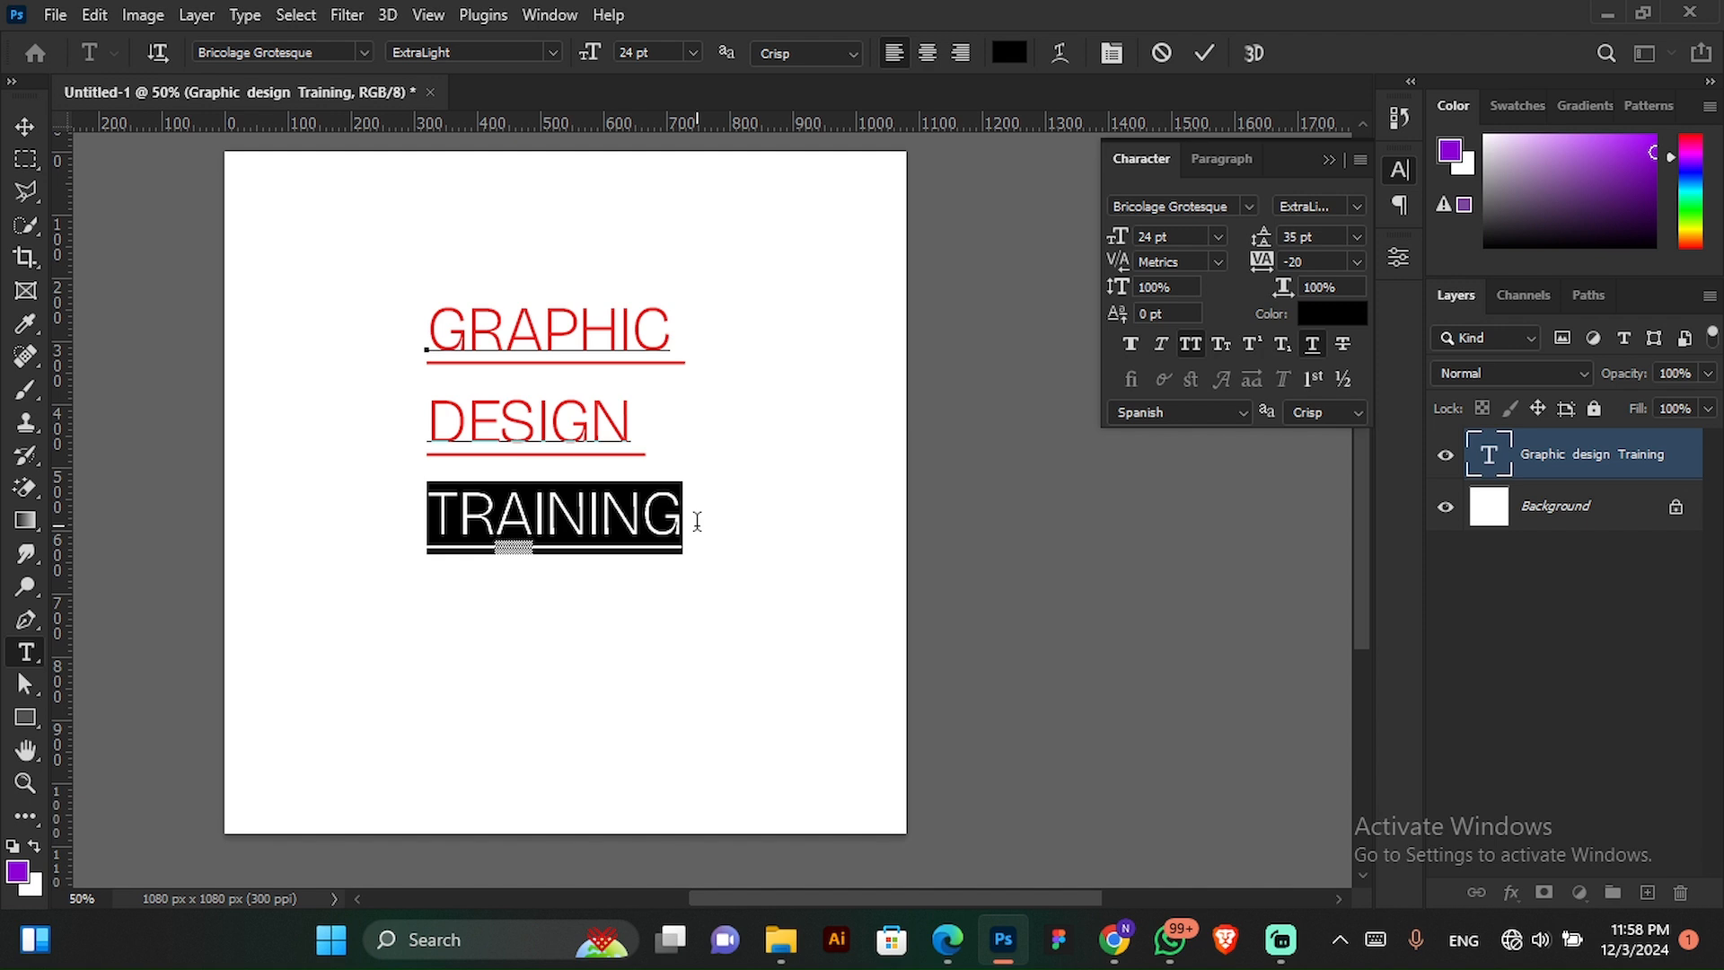
click(1205, 56)
- Move the three-line text block up and left, near the upper-left corner of the canvas
key(v)
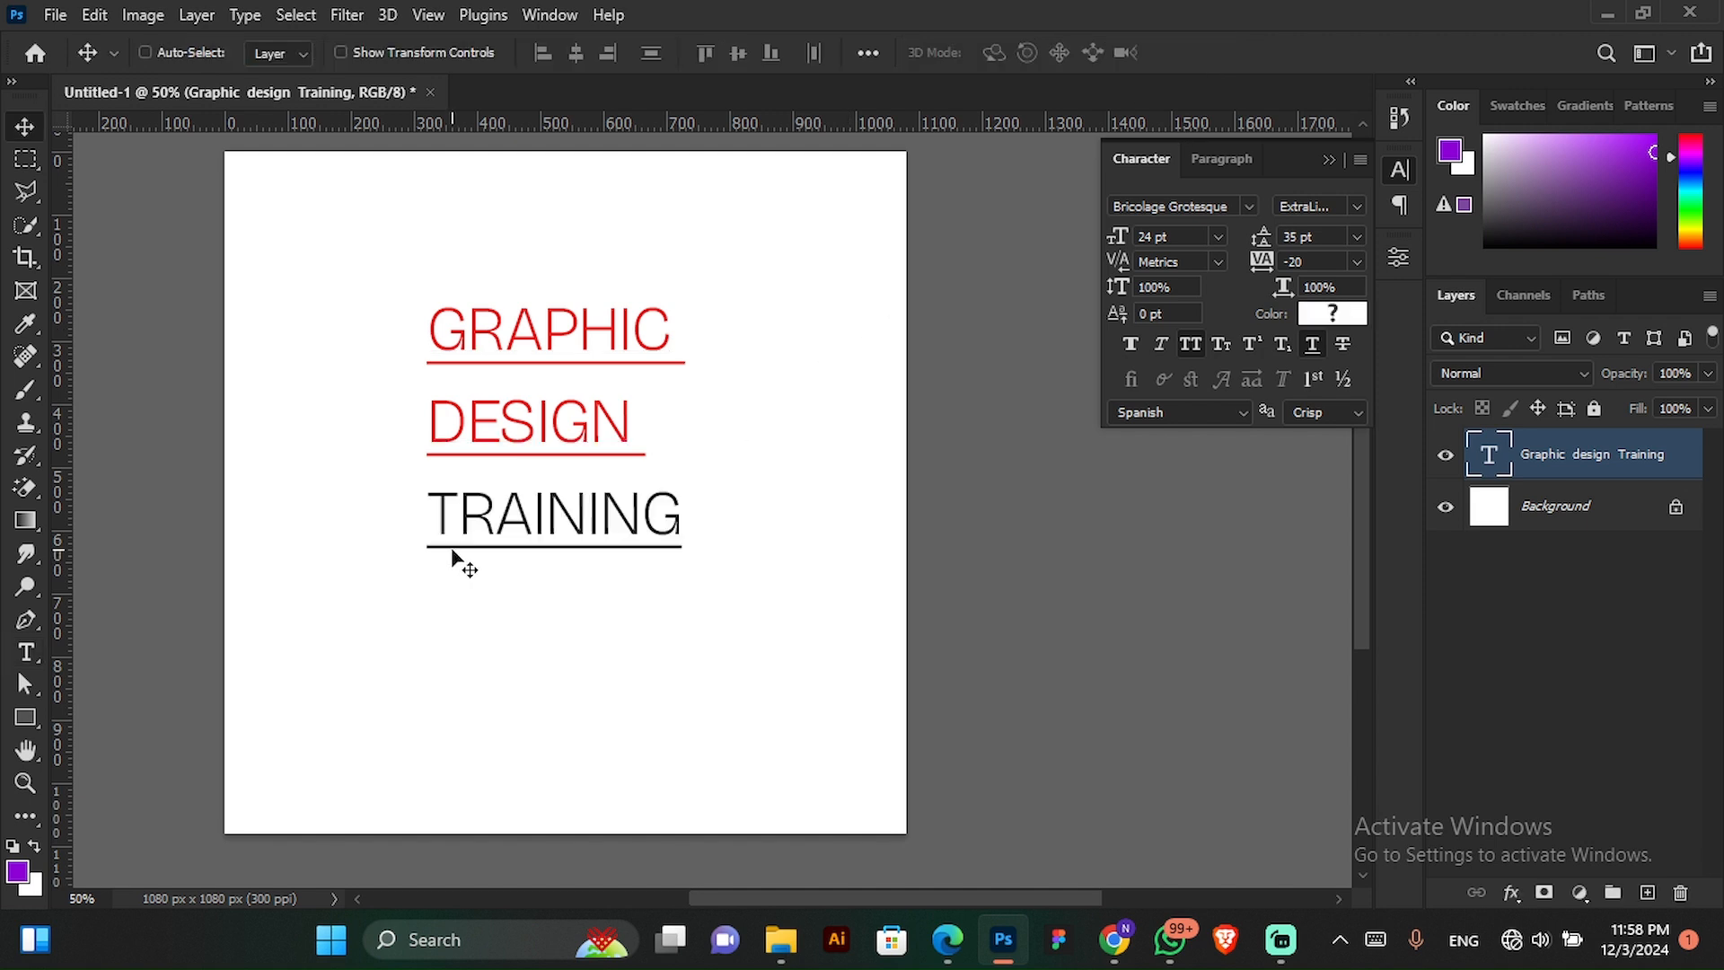
drag(579, 498, 458, 395)
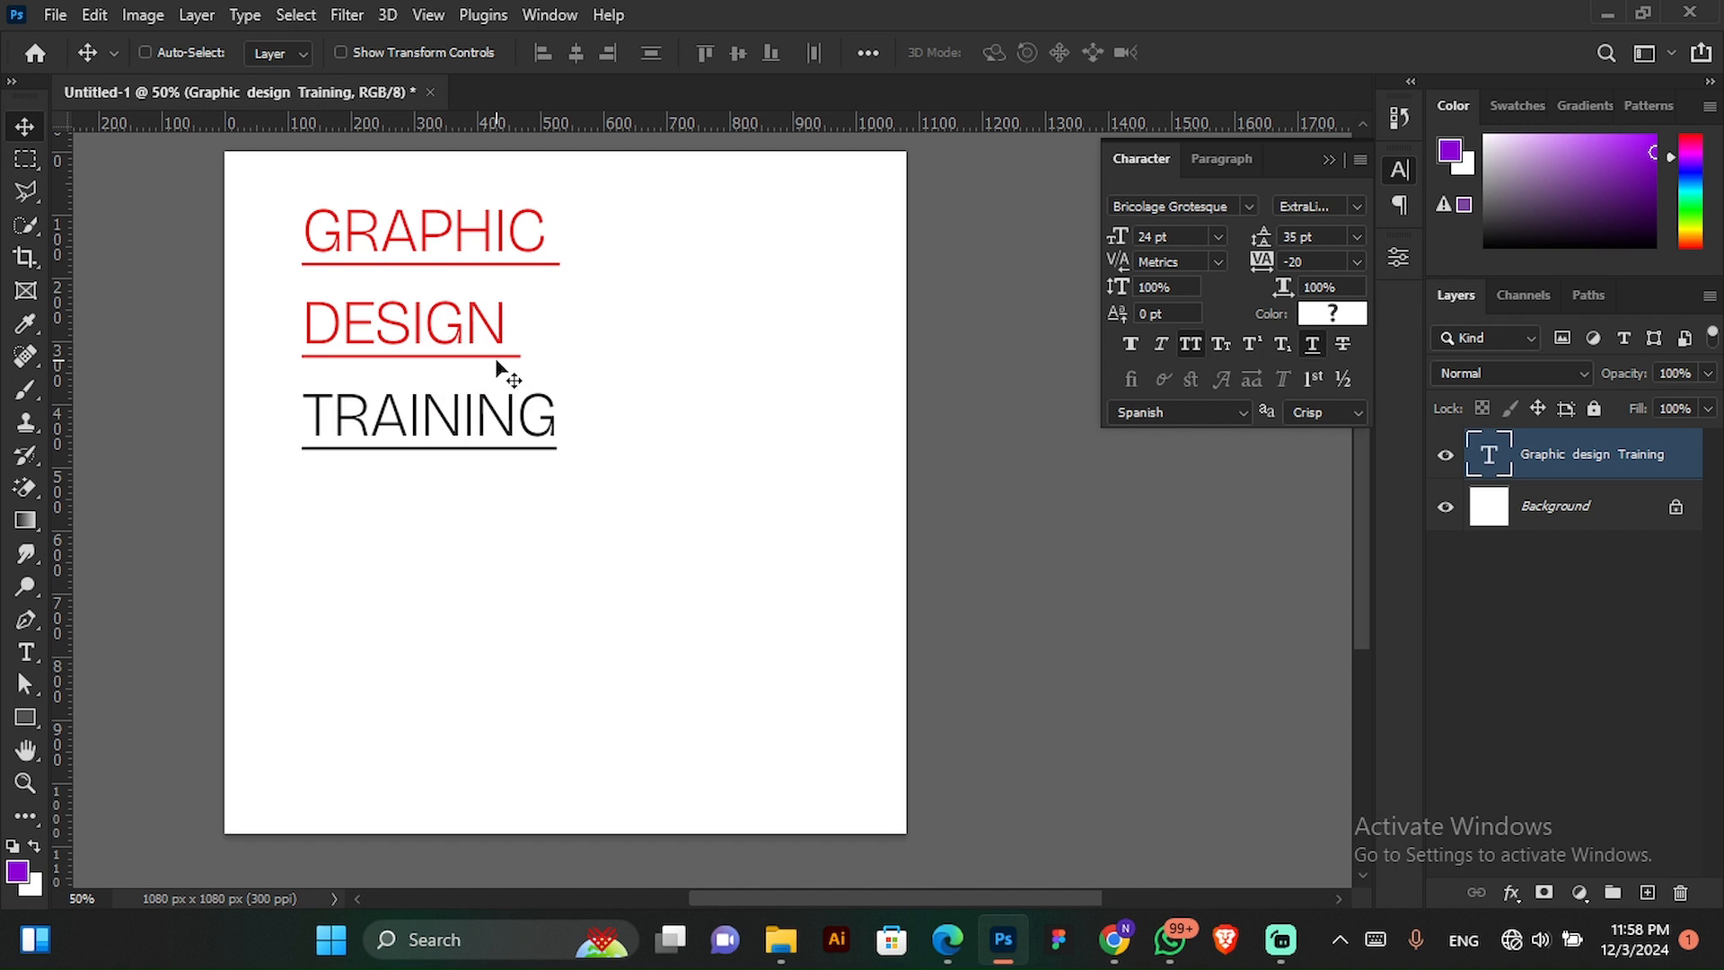